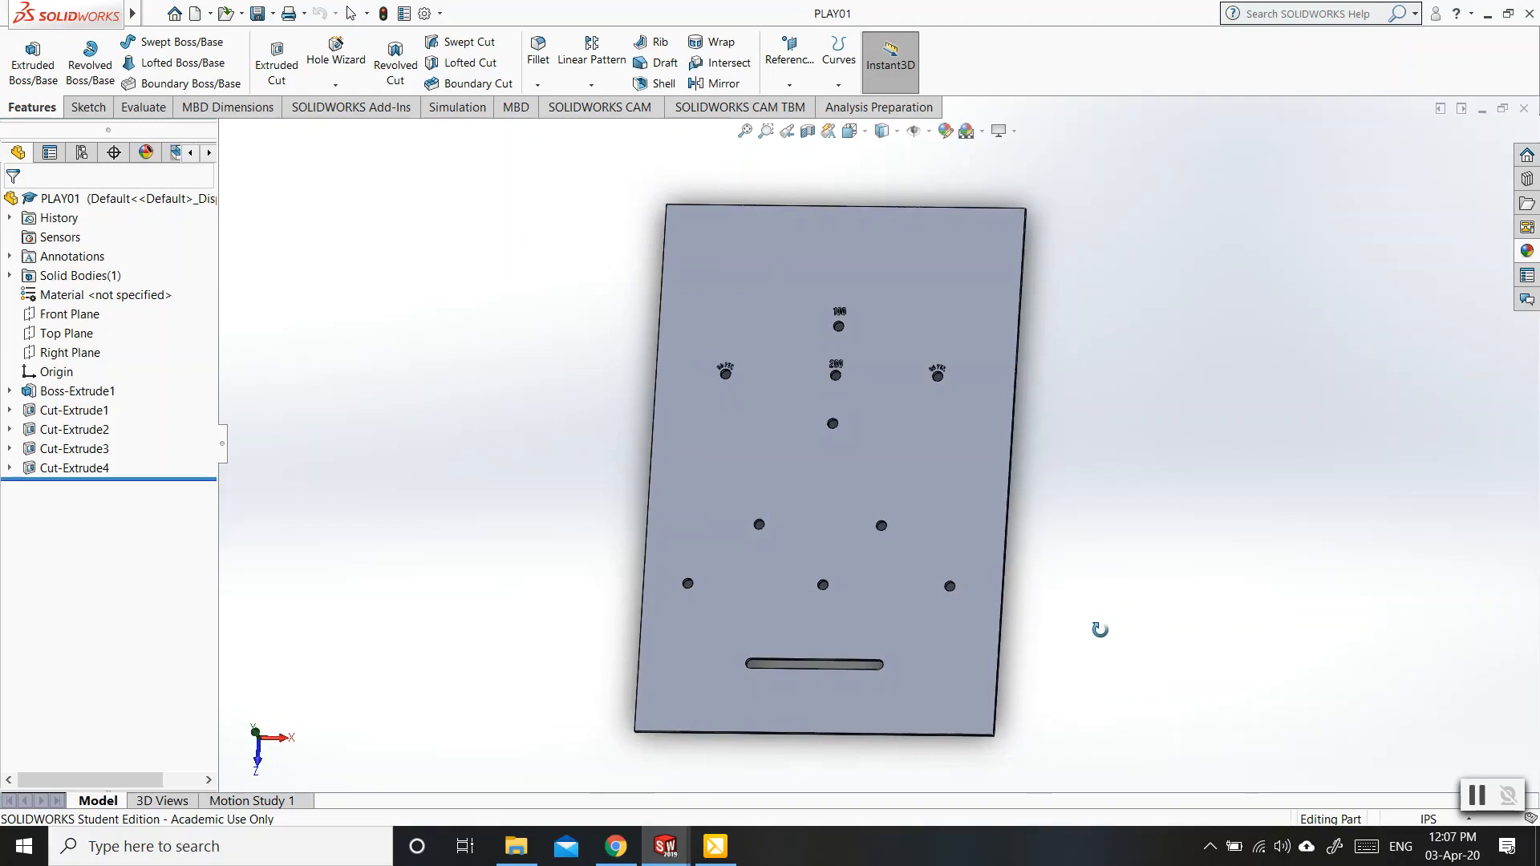
Switch to Chrome and search Google Images for "katana" in a new browser tab.
key(Escape)
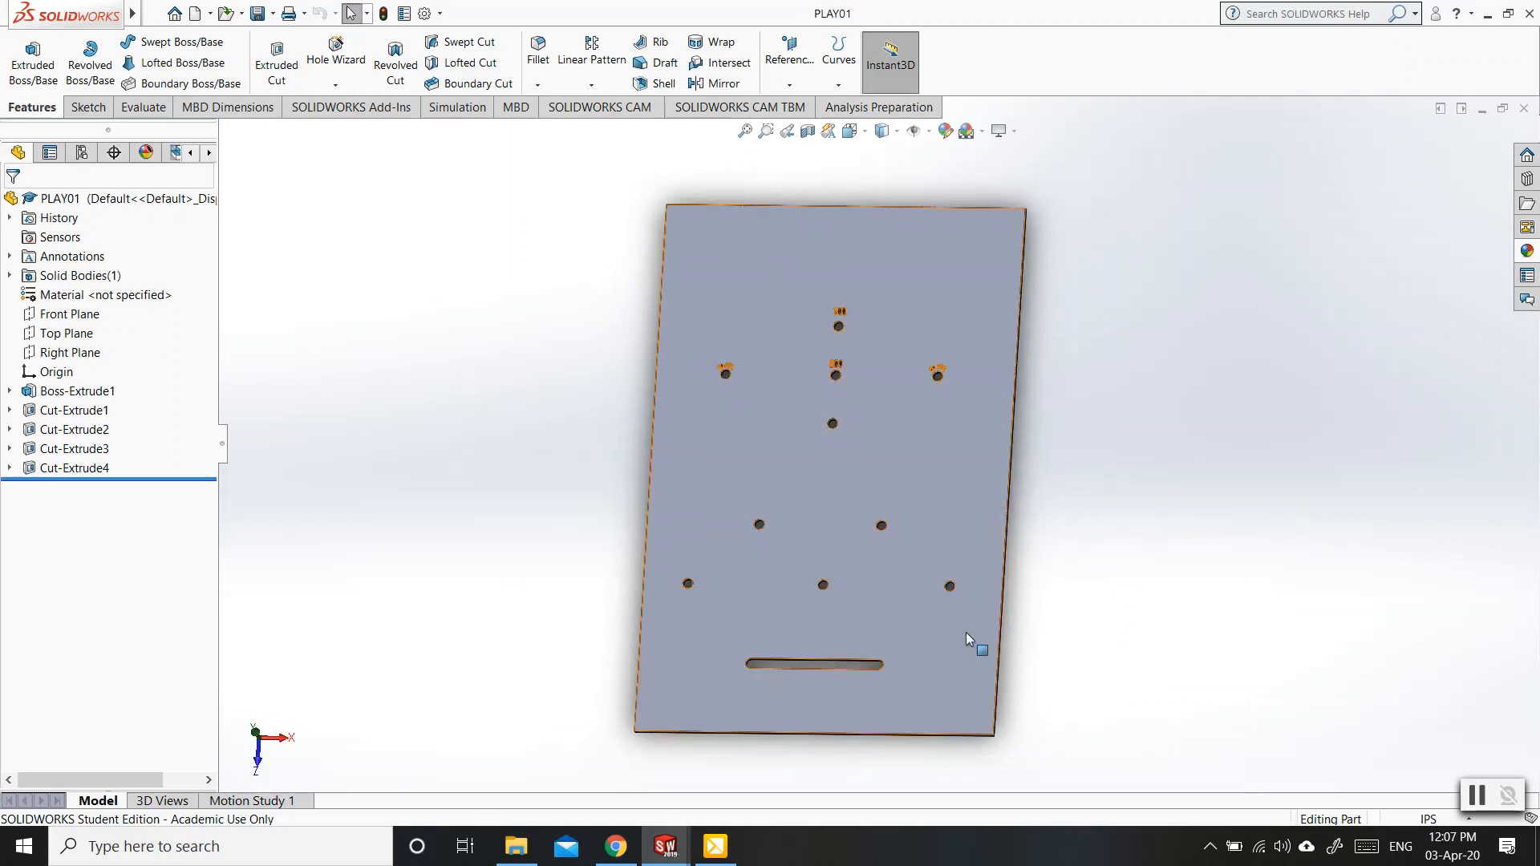
click(615, 846)
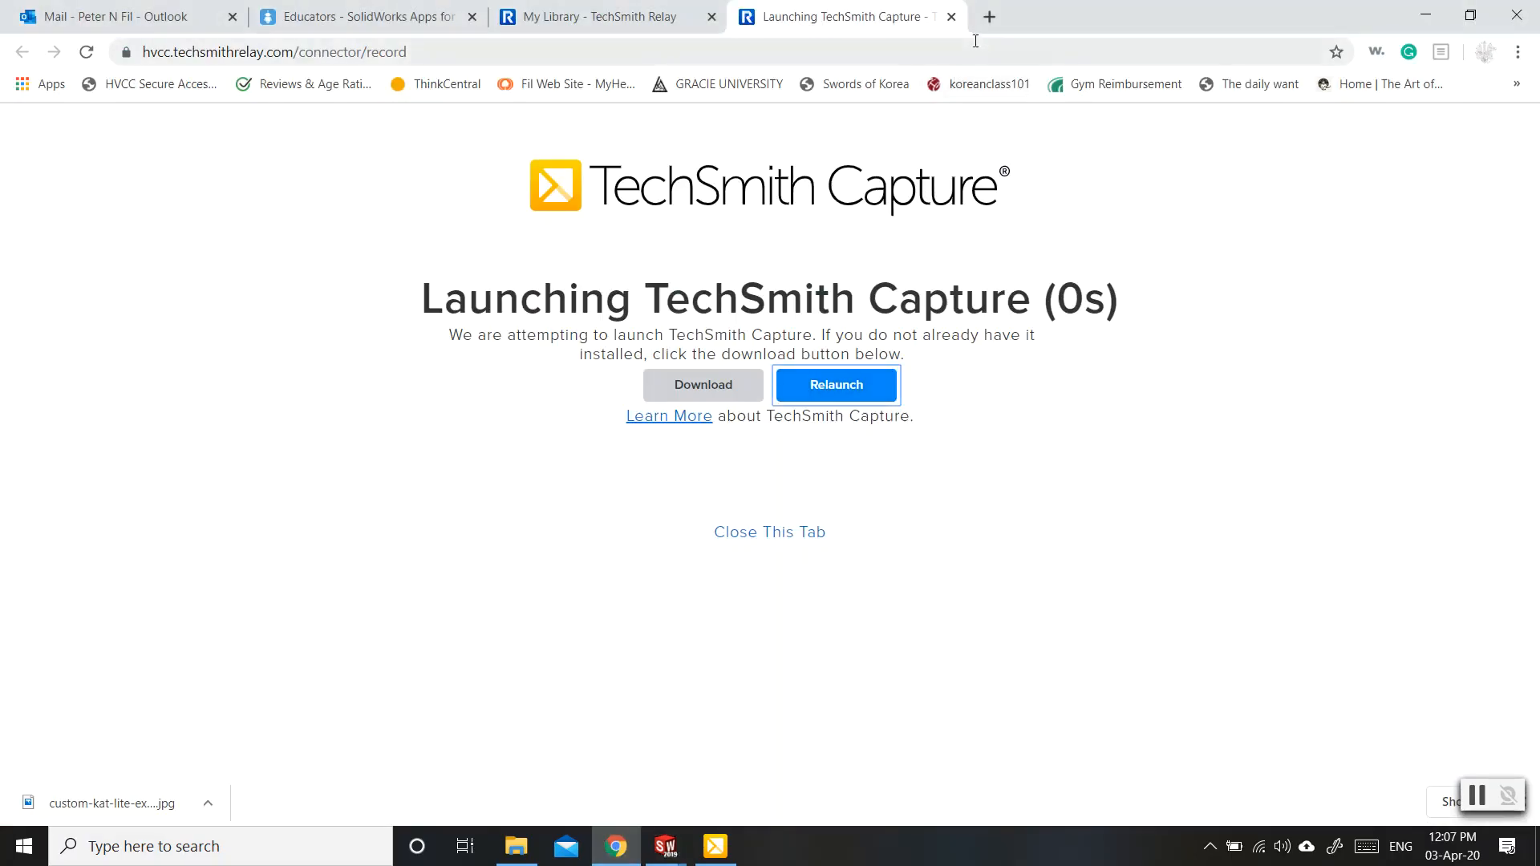
click(990, 16)
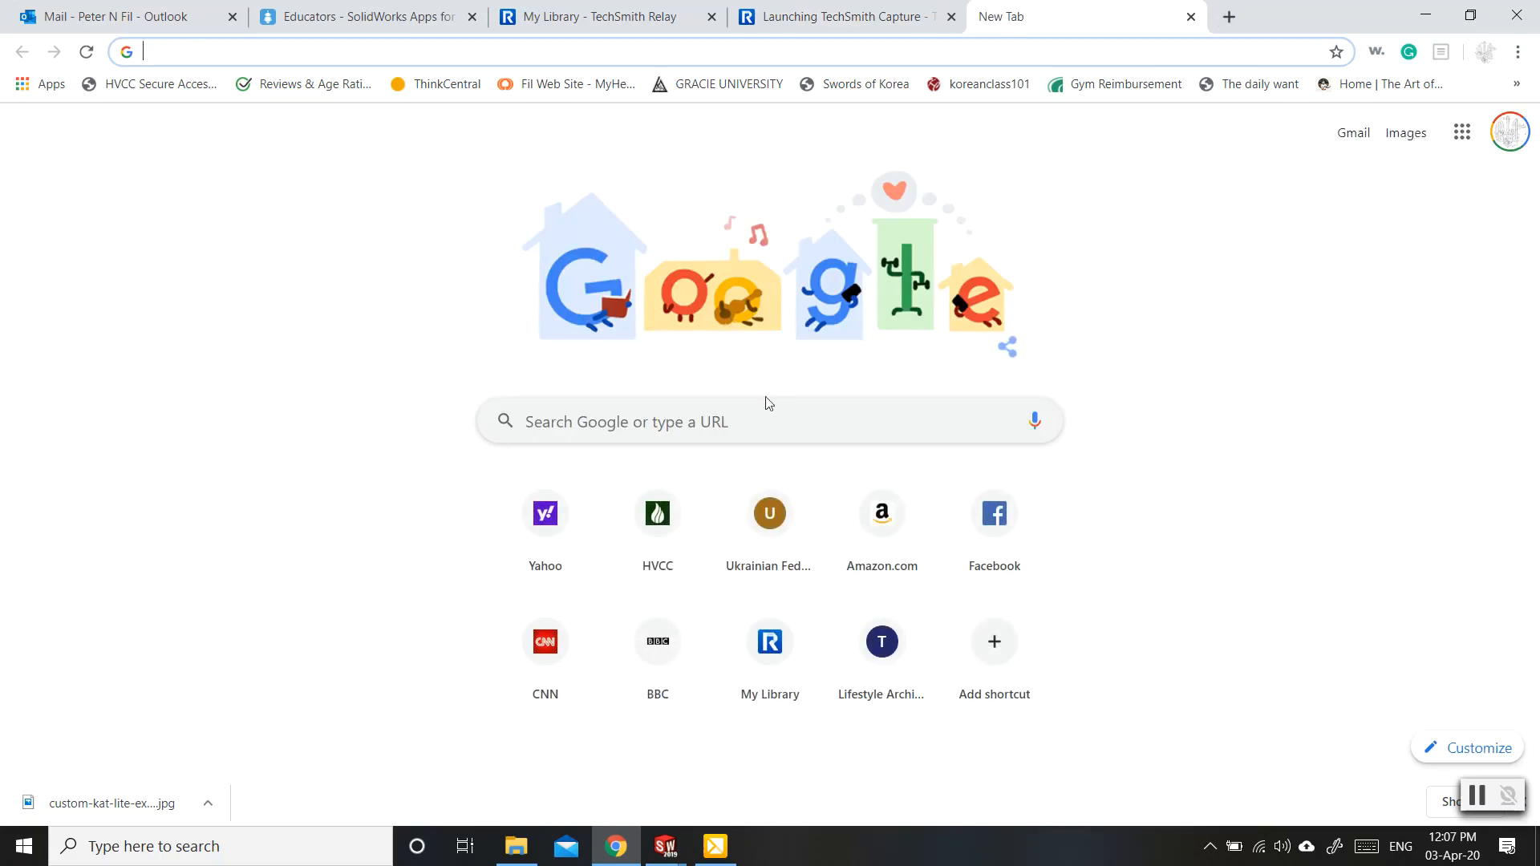
click(758, 420)
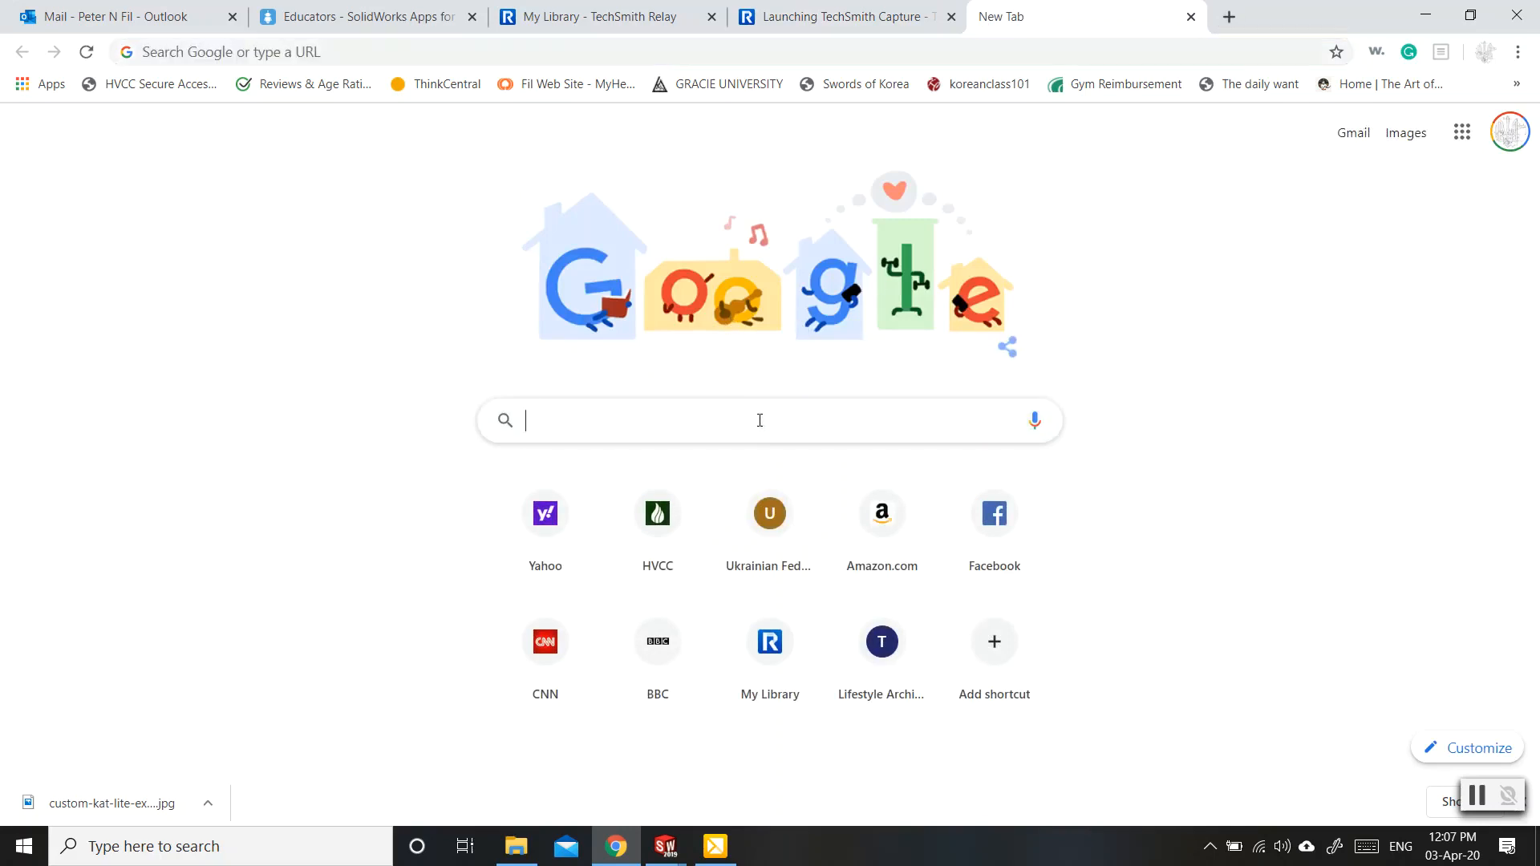
text(katana)
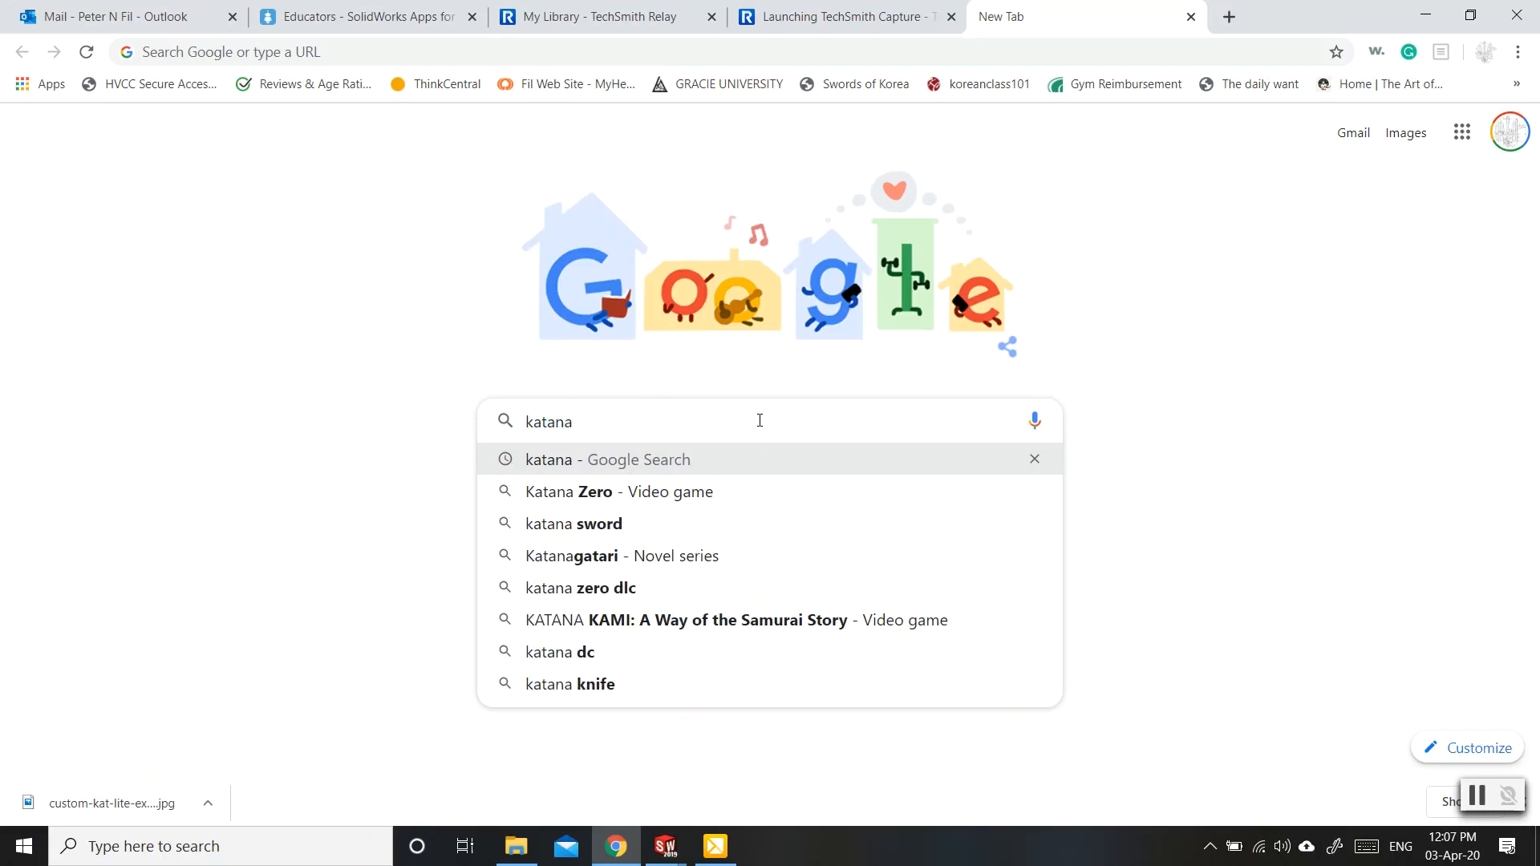
key(Return)
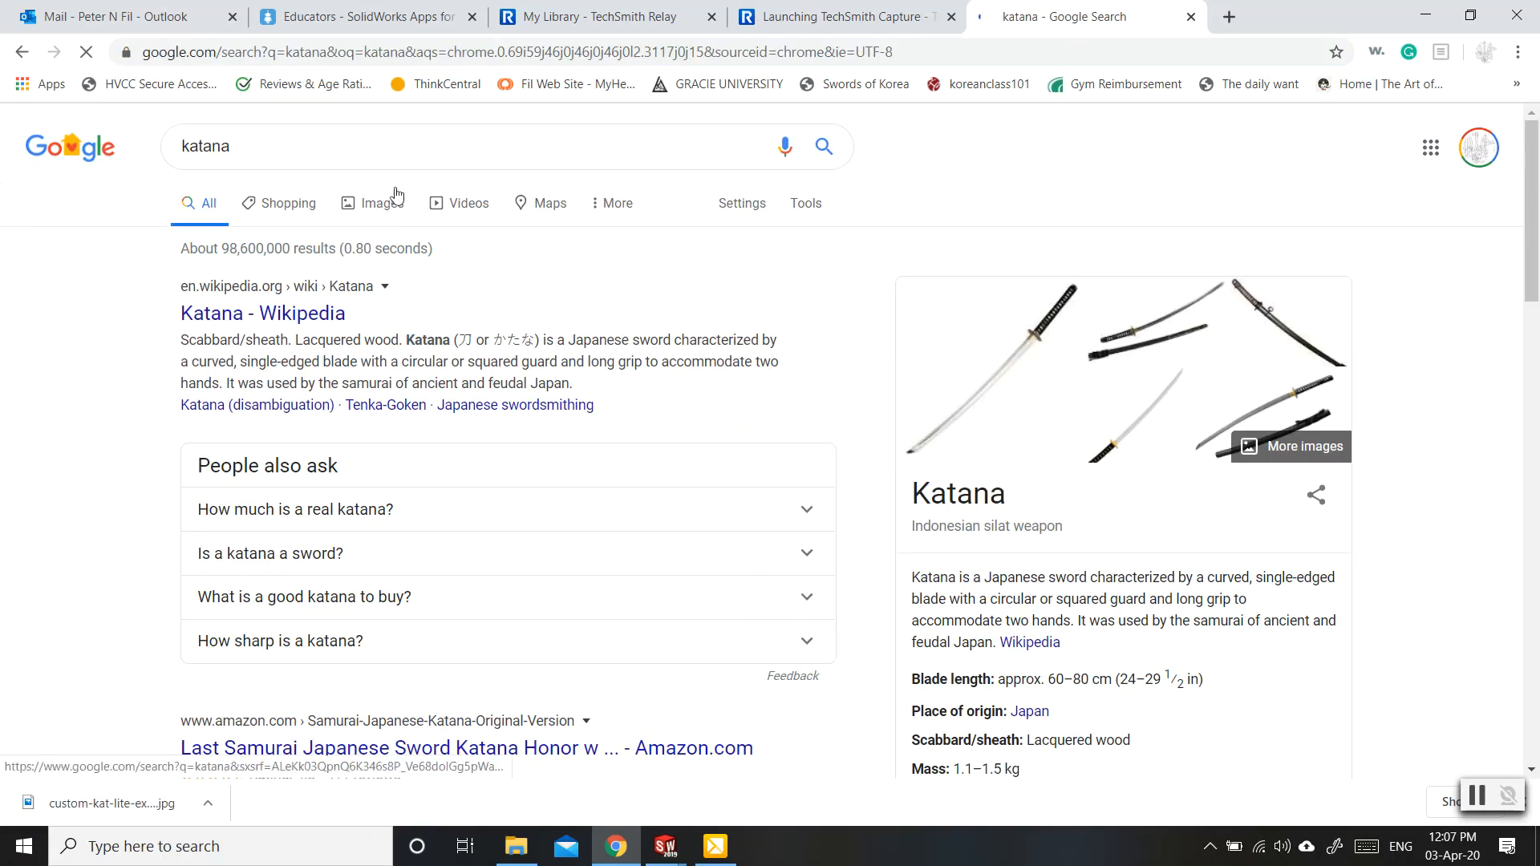
click(381, 207)
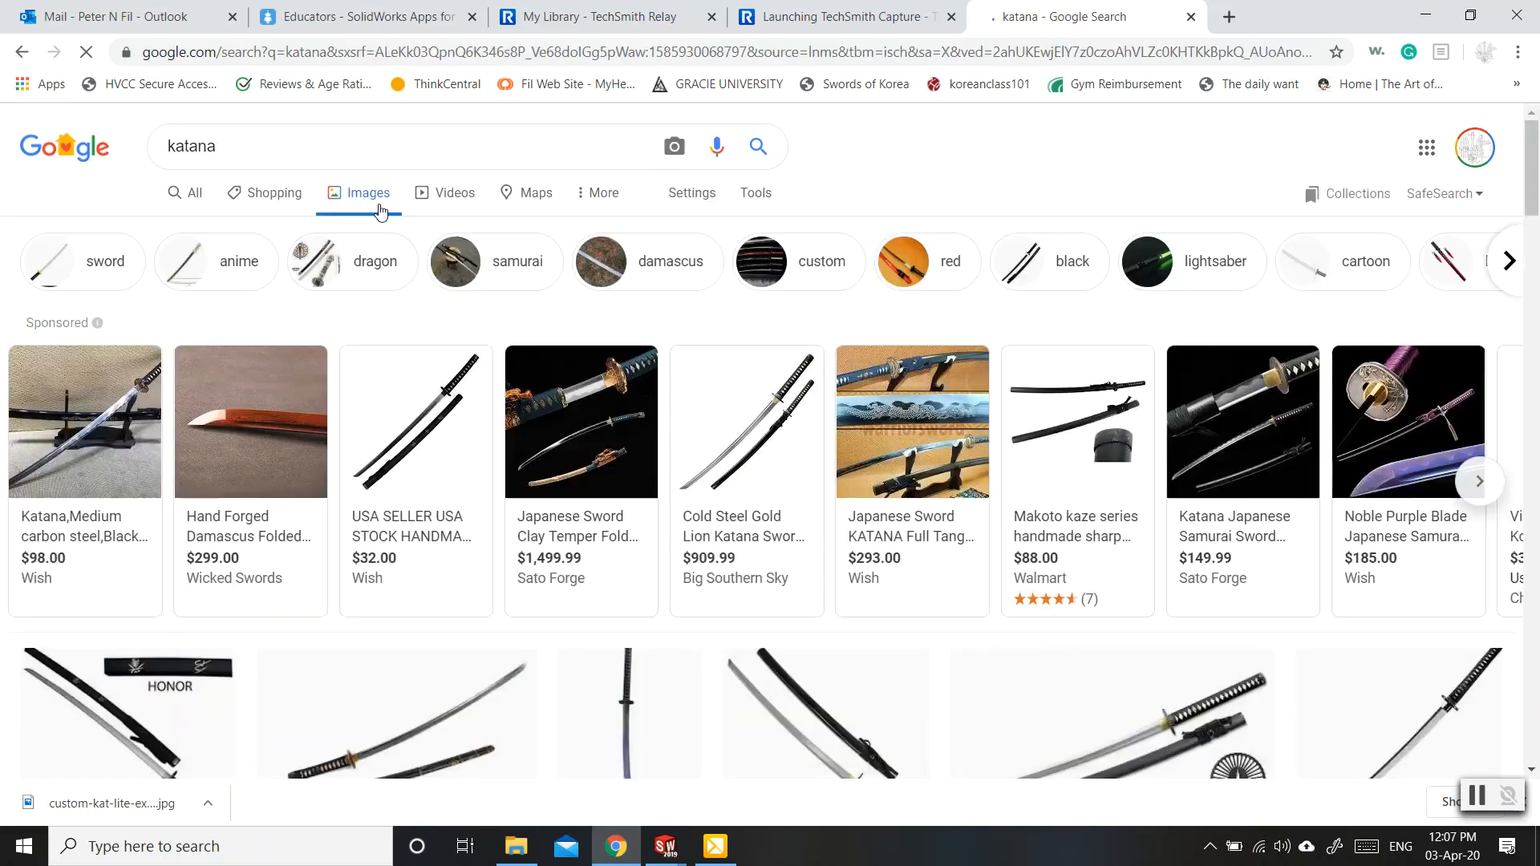
mouse_move(823, 520)
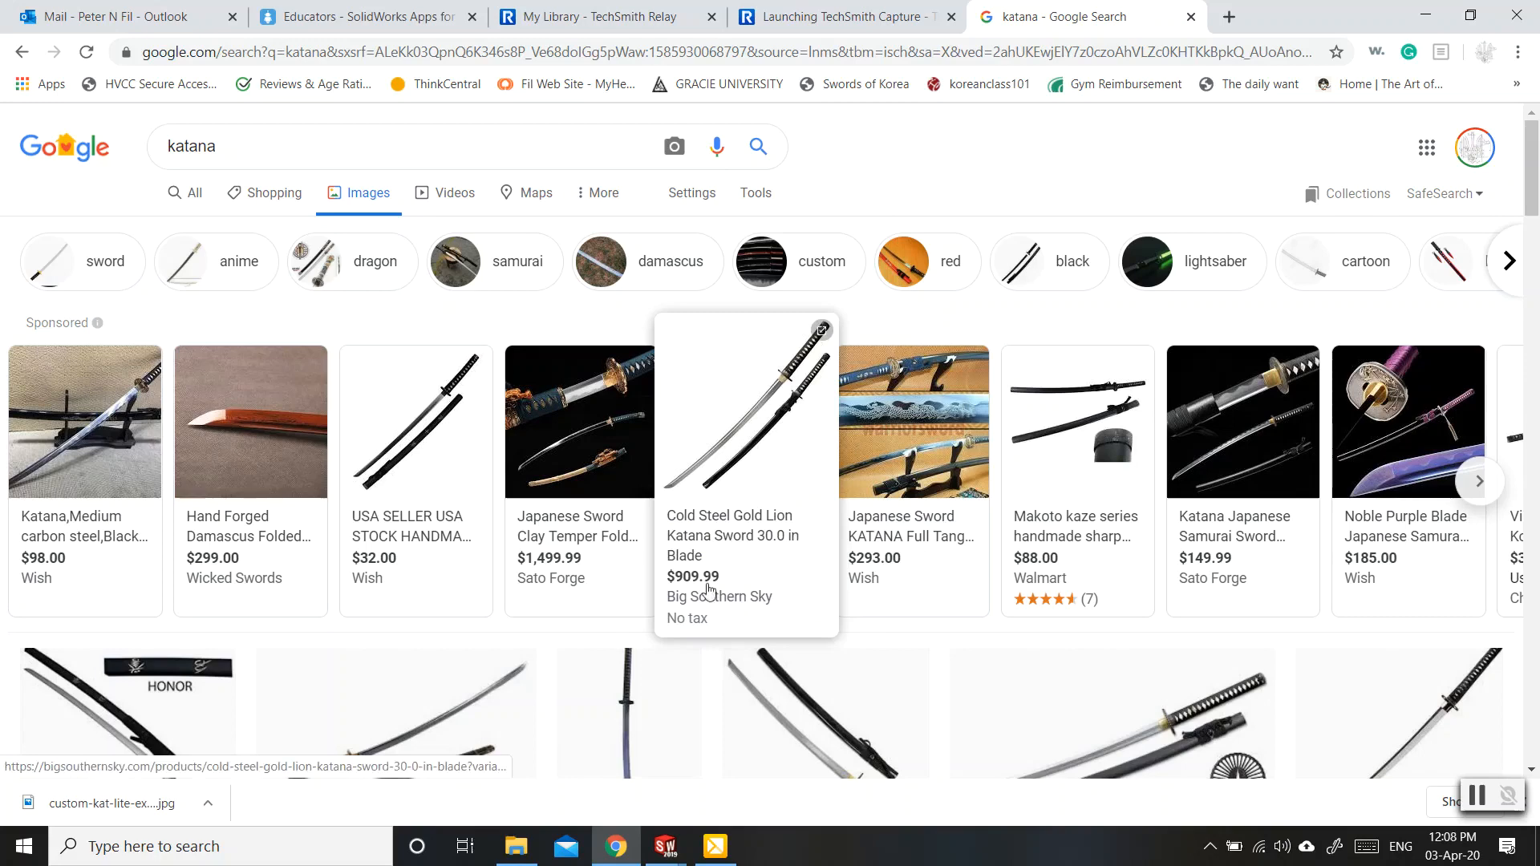
Return to the PLAY01 part and look up the custom-kat-lite-example image in the Solidworks Class Online folder in File Explorer.
click(659, 849)
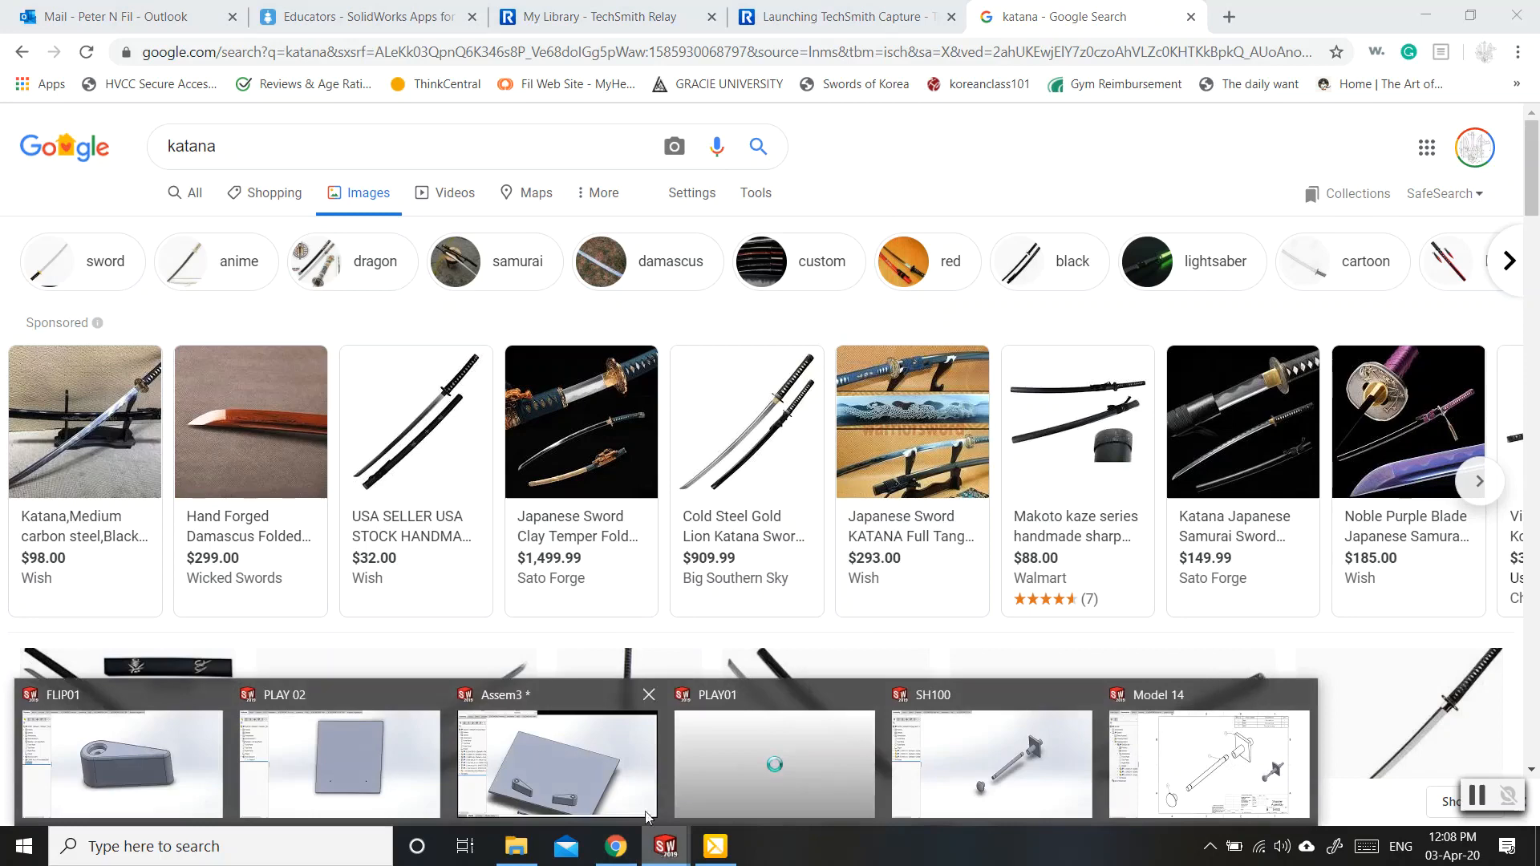
click(816, 749)
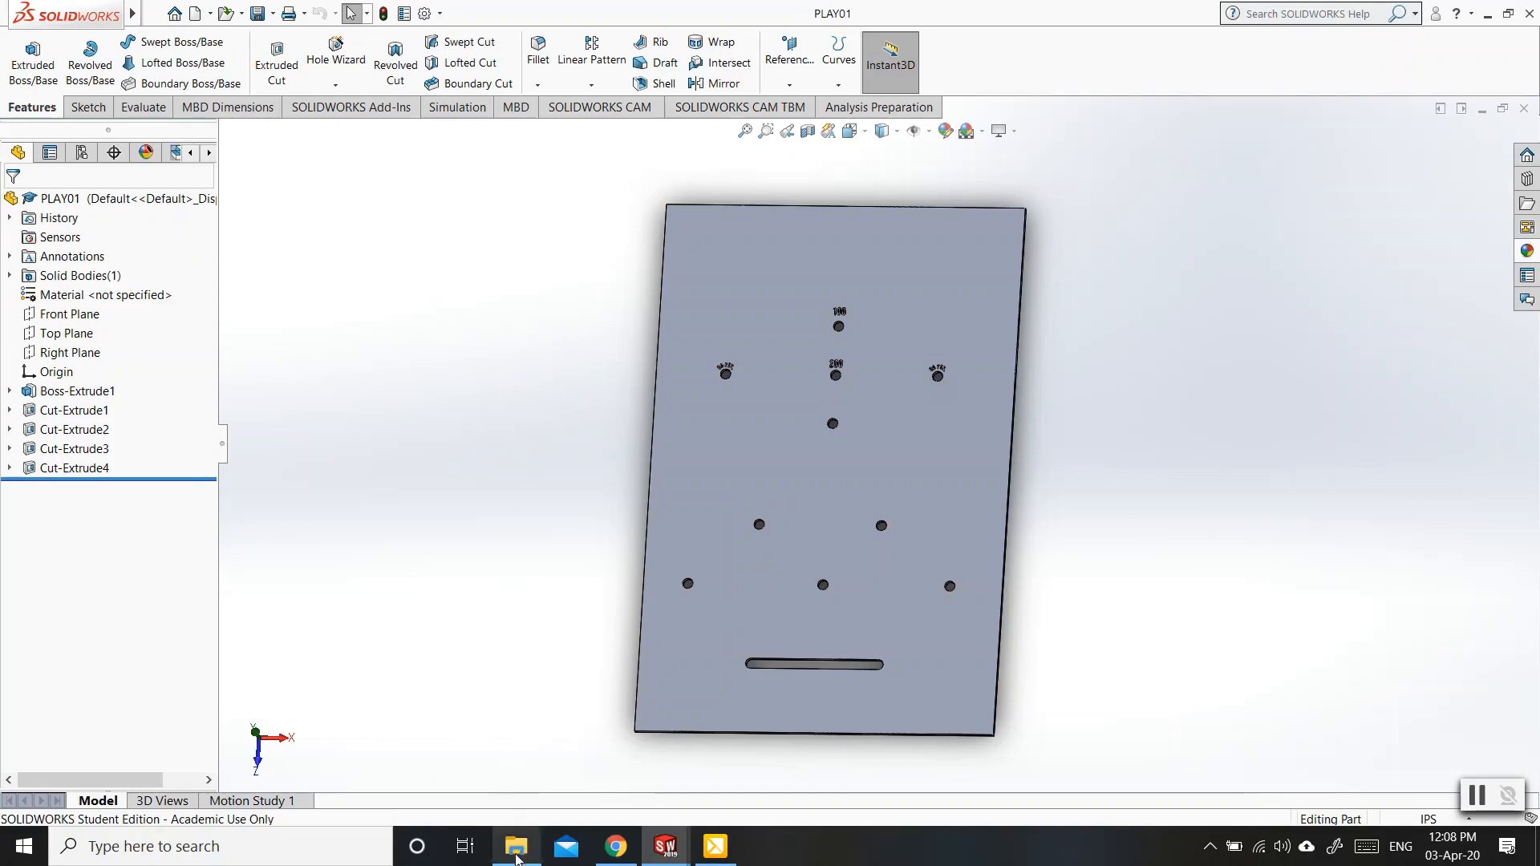
click(516, 846)
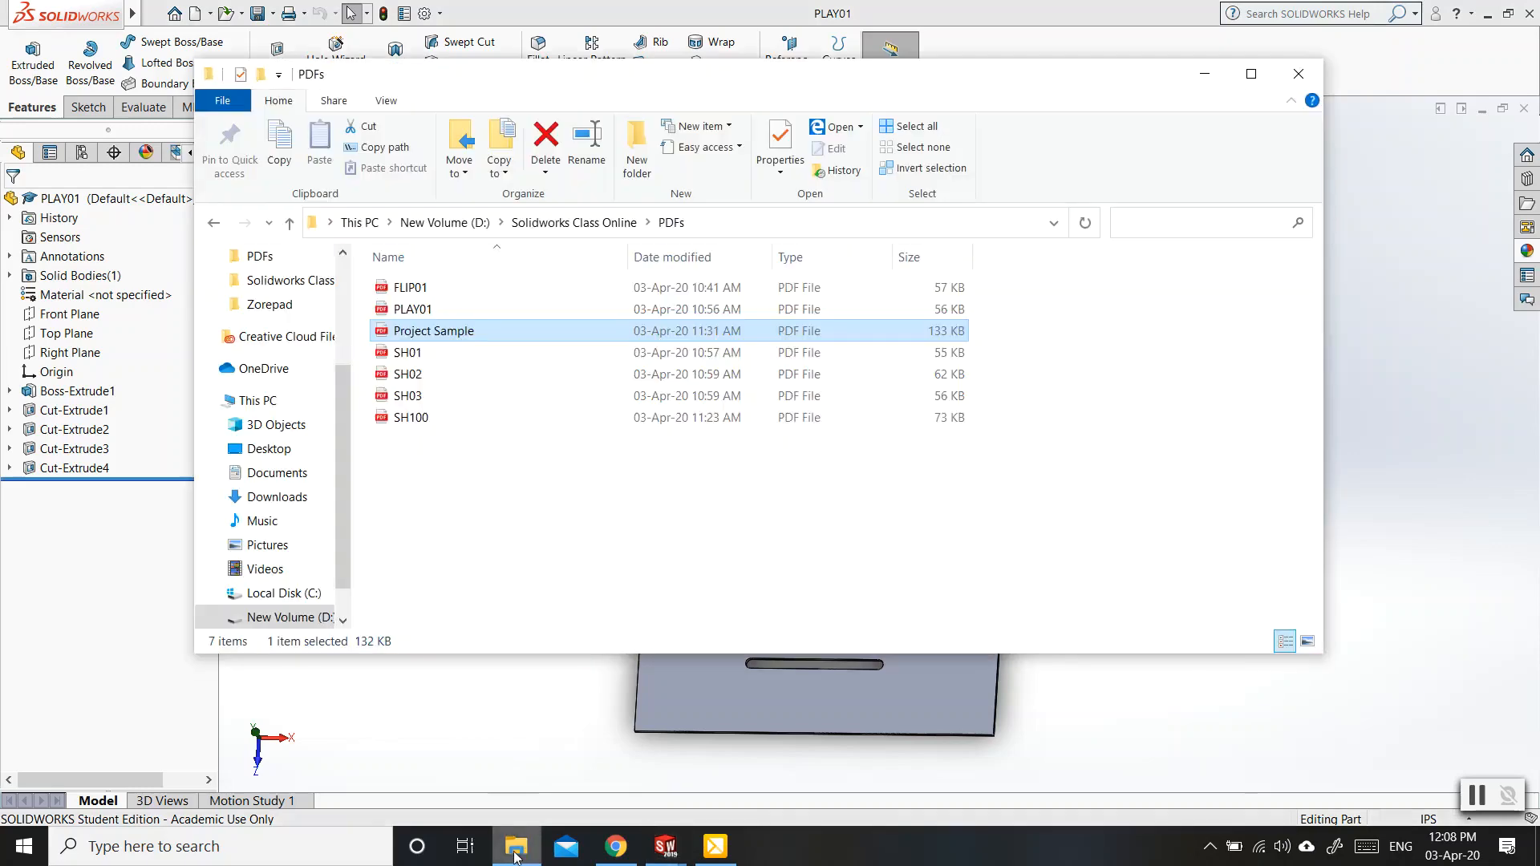
click(562, 224)
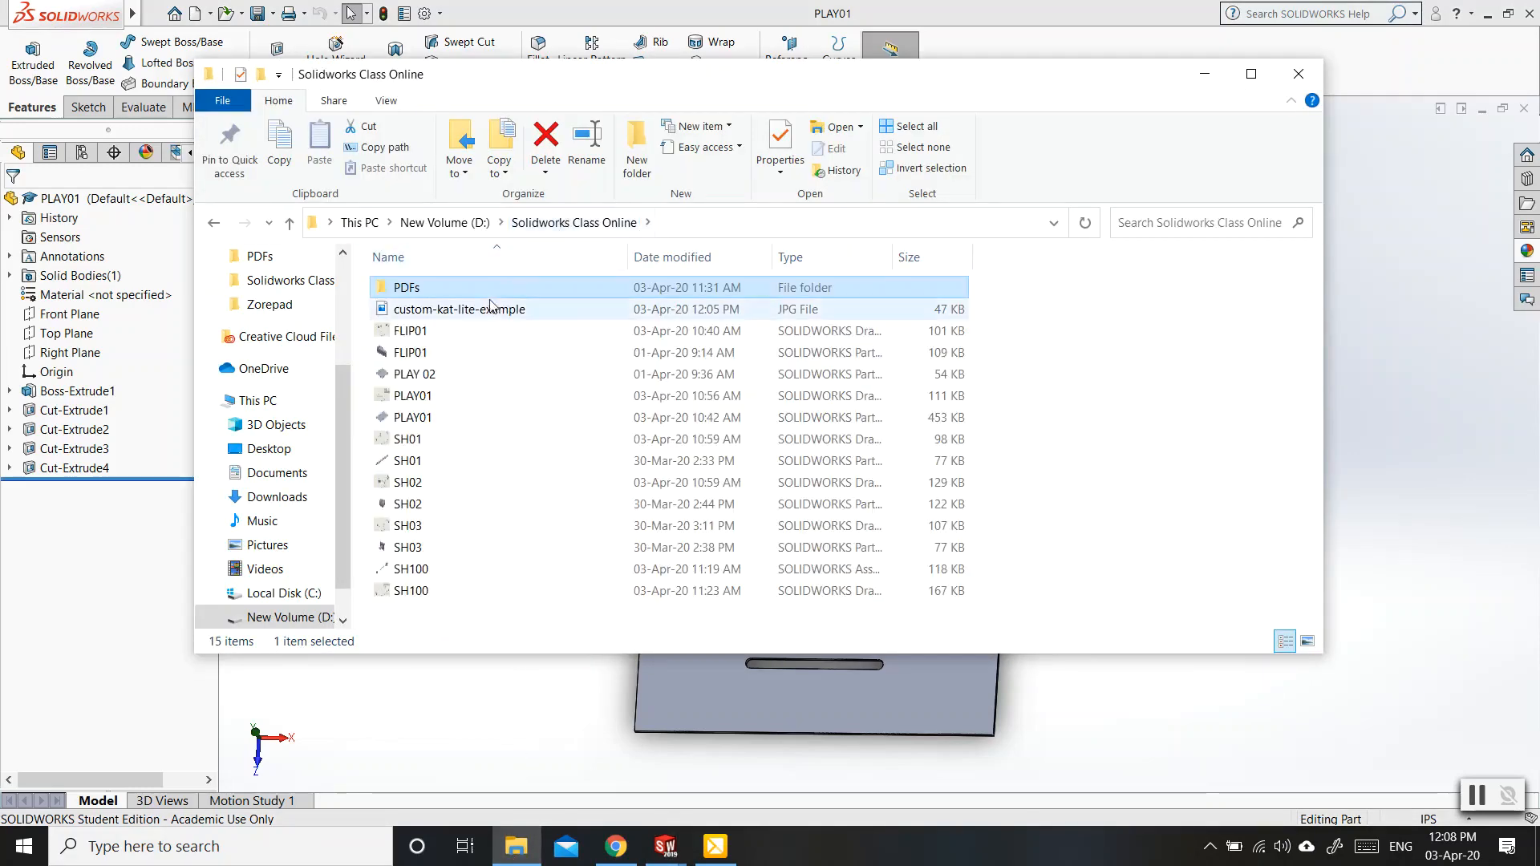
click(445, 316)
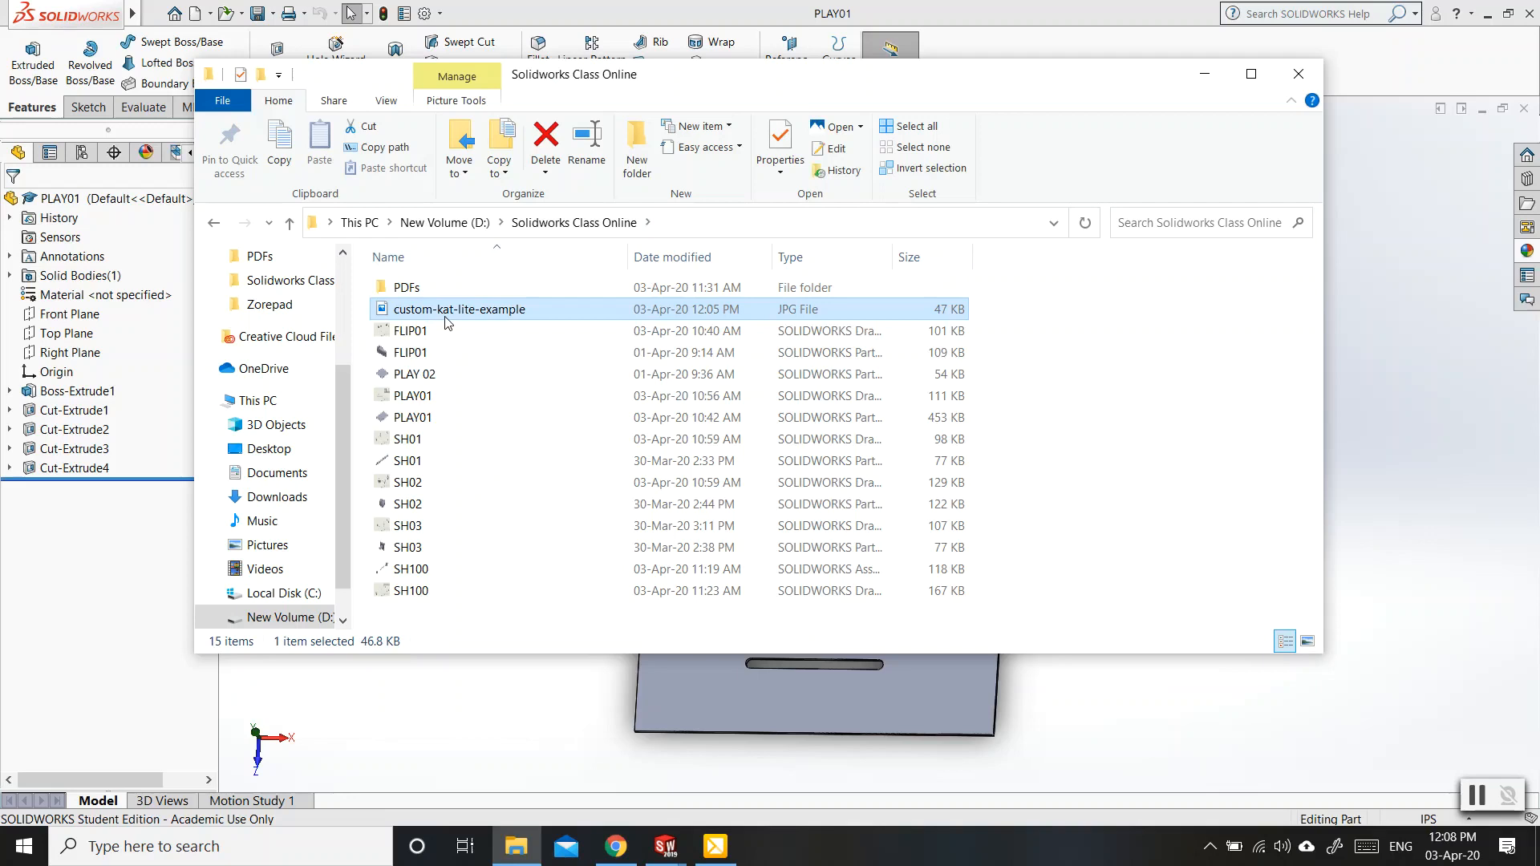
click(1308, 641)
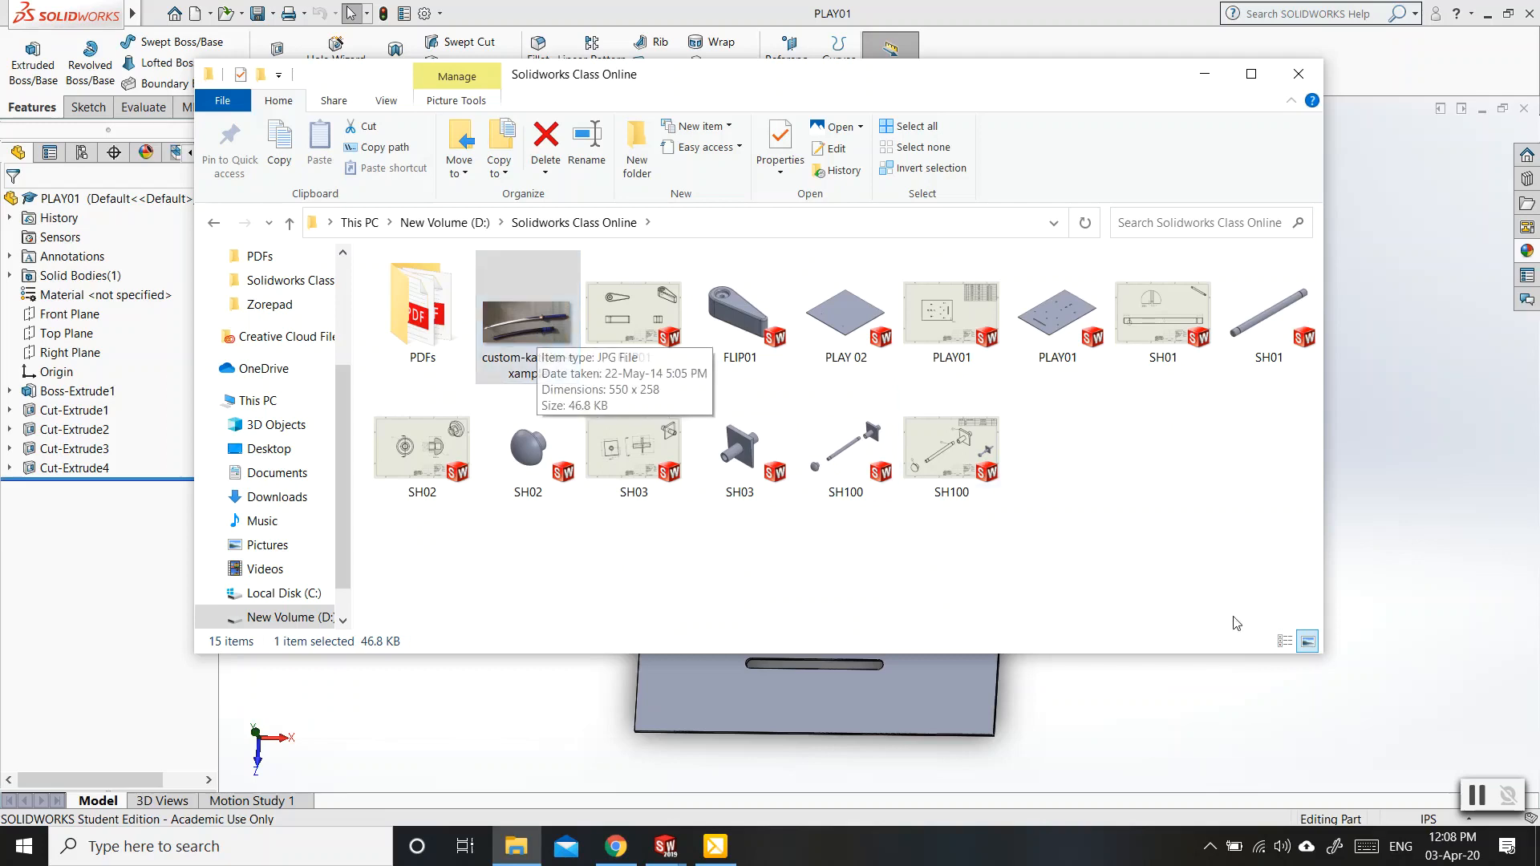
click(1284, 642)
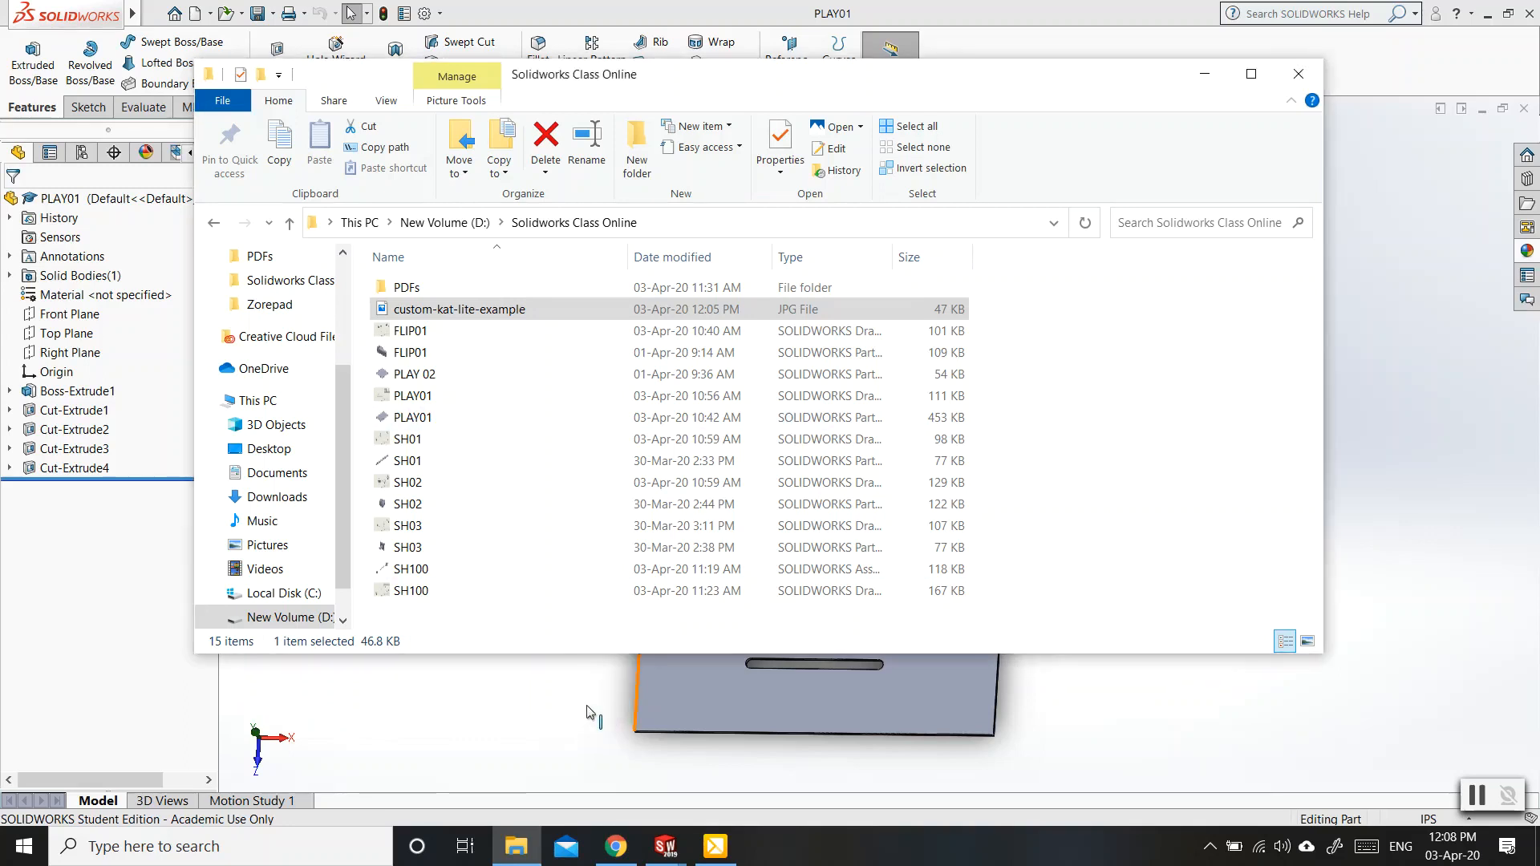
click(604, 719)
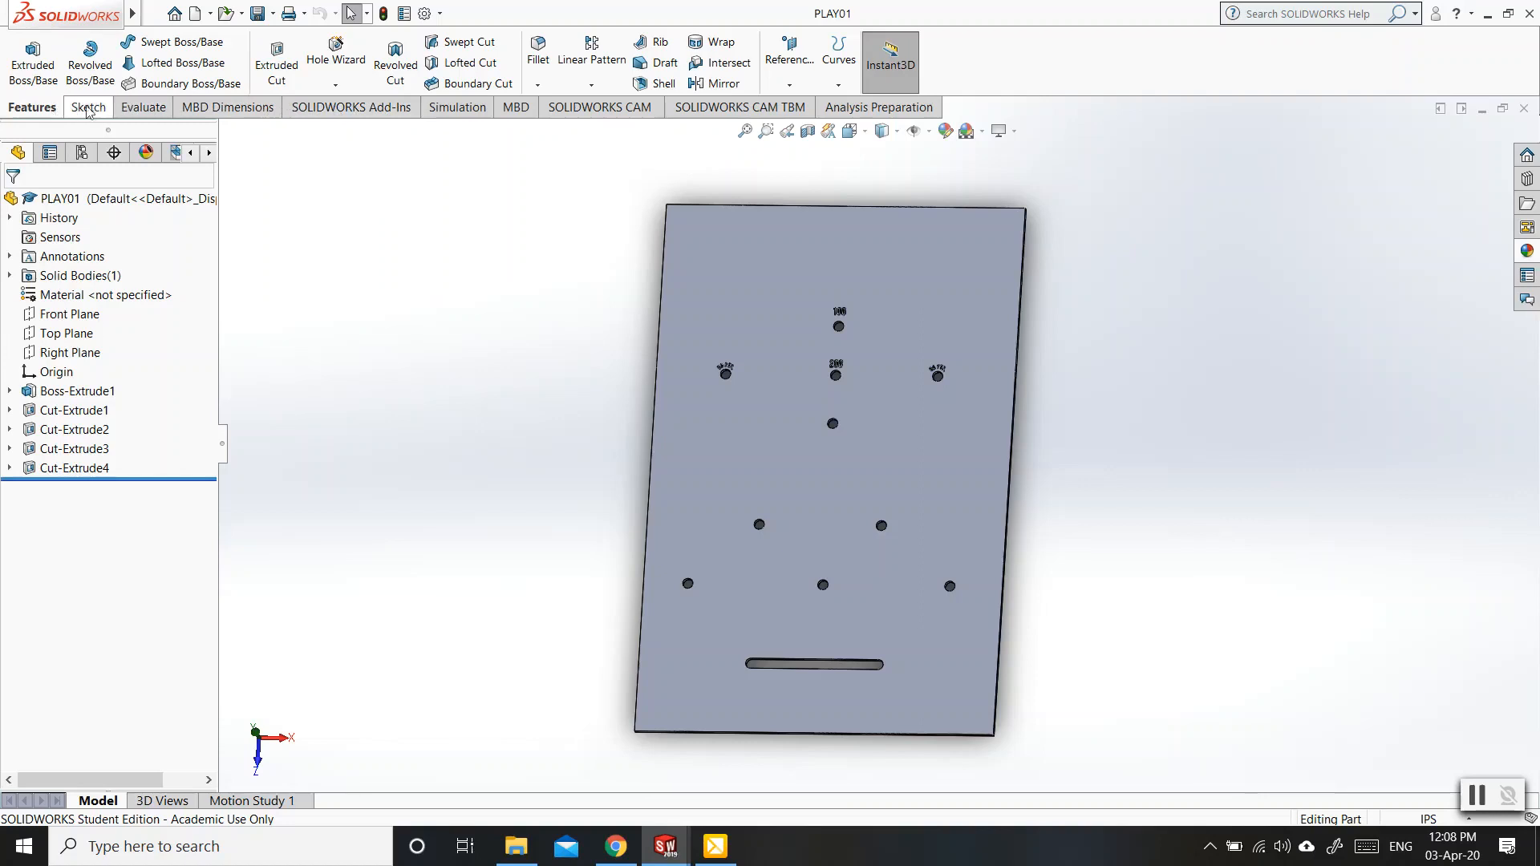
Load the PhotoView 360 add-in and bring up its render tools.
click(374, 116)
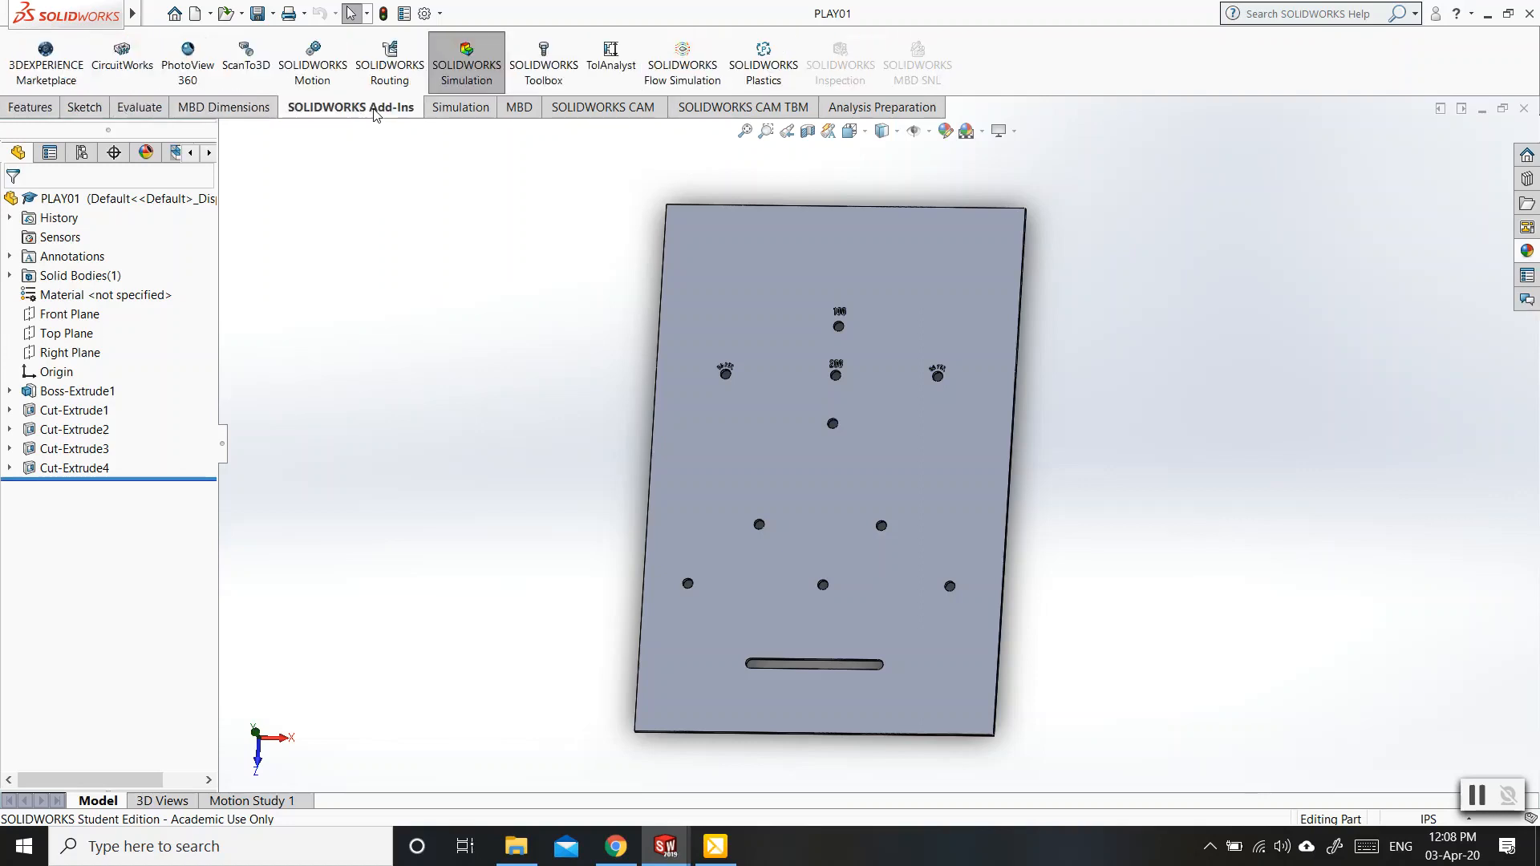
click(203, 76)
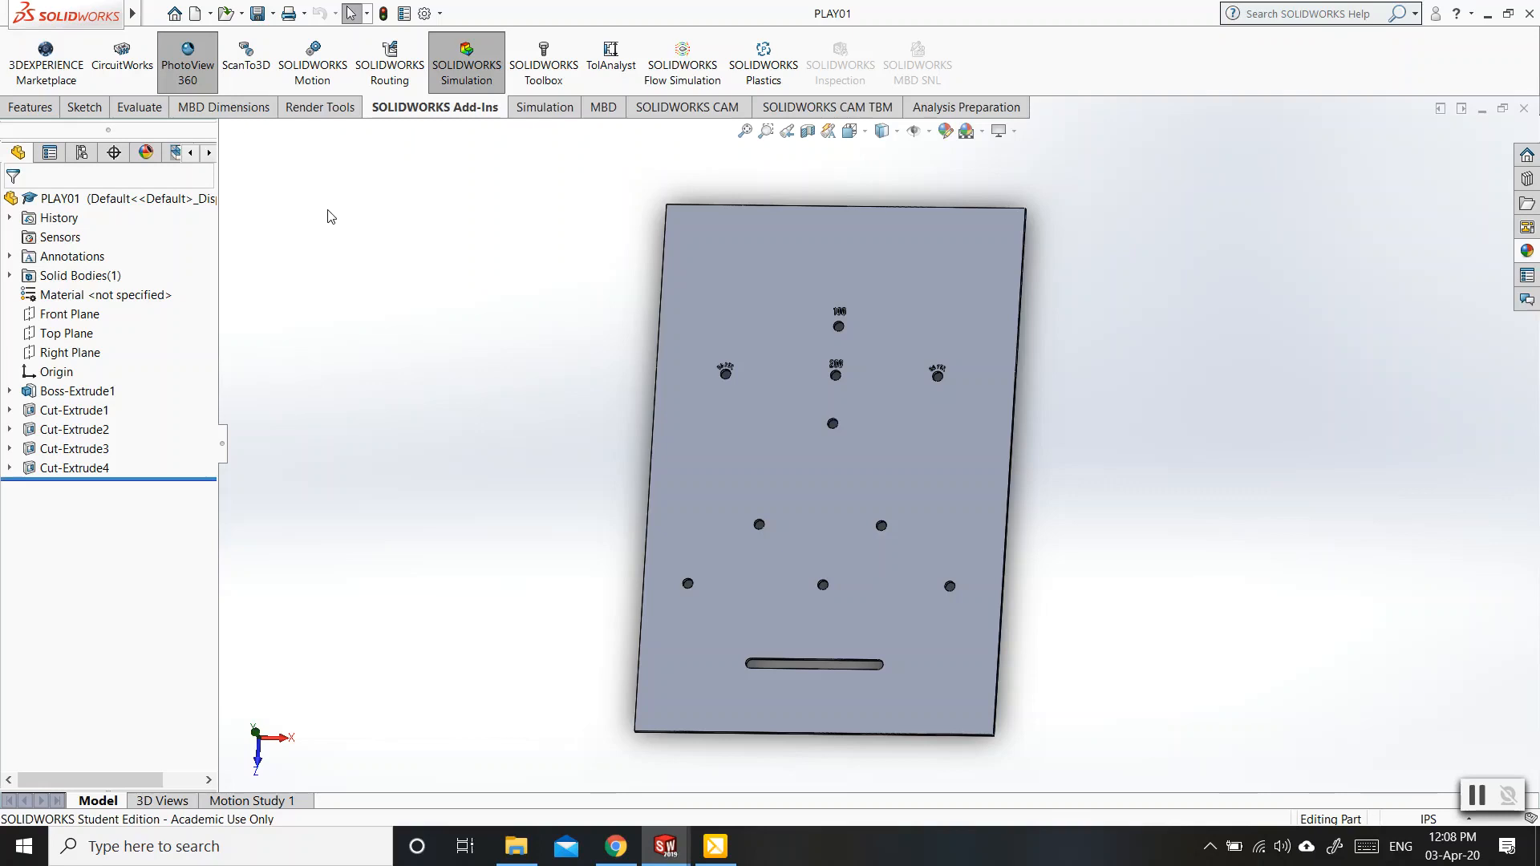
click(321, 109)
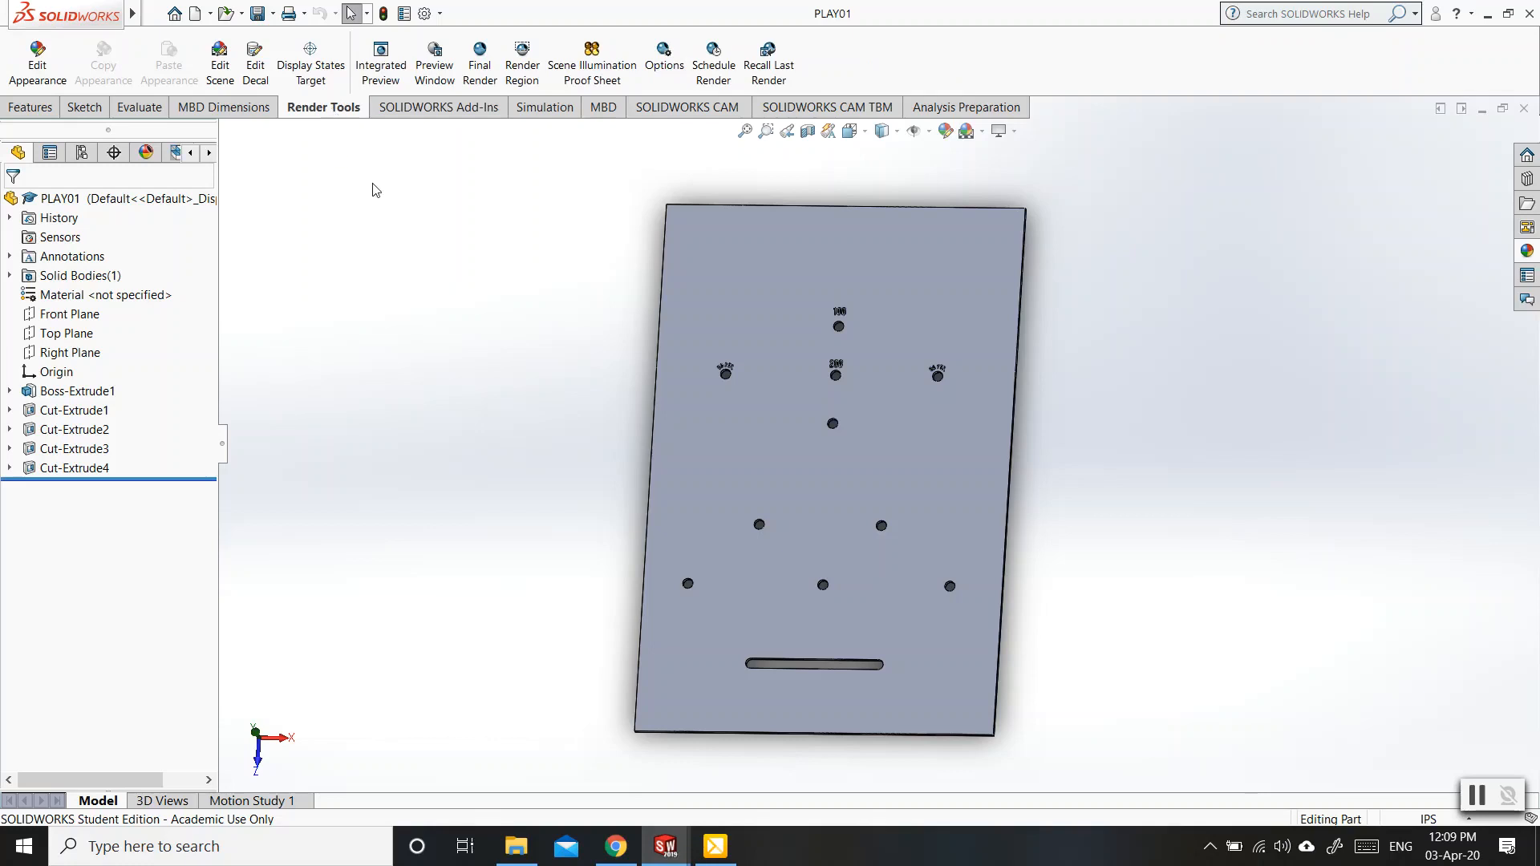
Start a new decal and load custom-kat-lite-example from the Solidworks Class Online folder on drive D as its image.
click(258, 69)
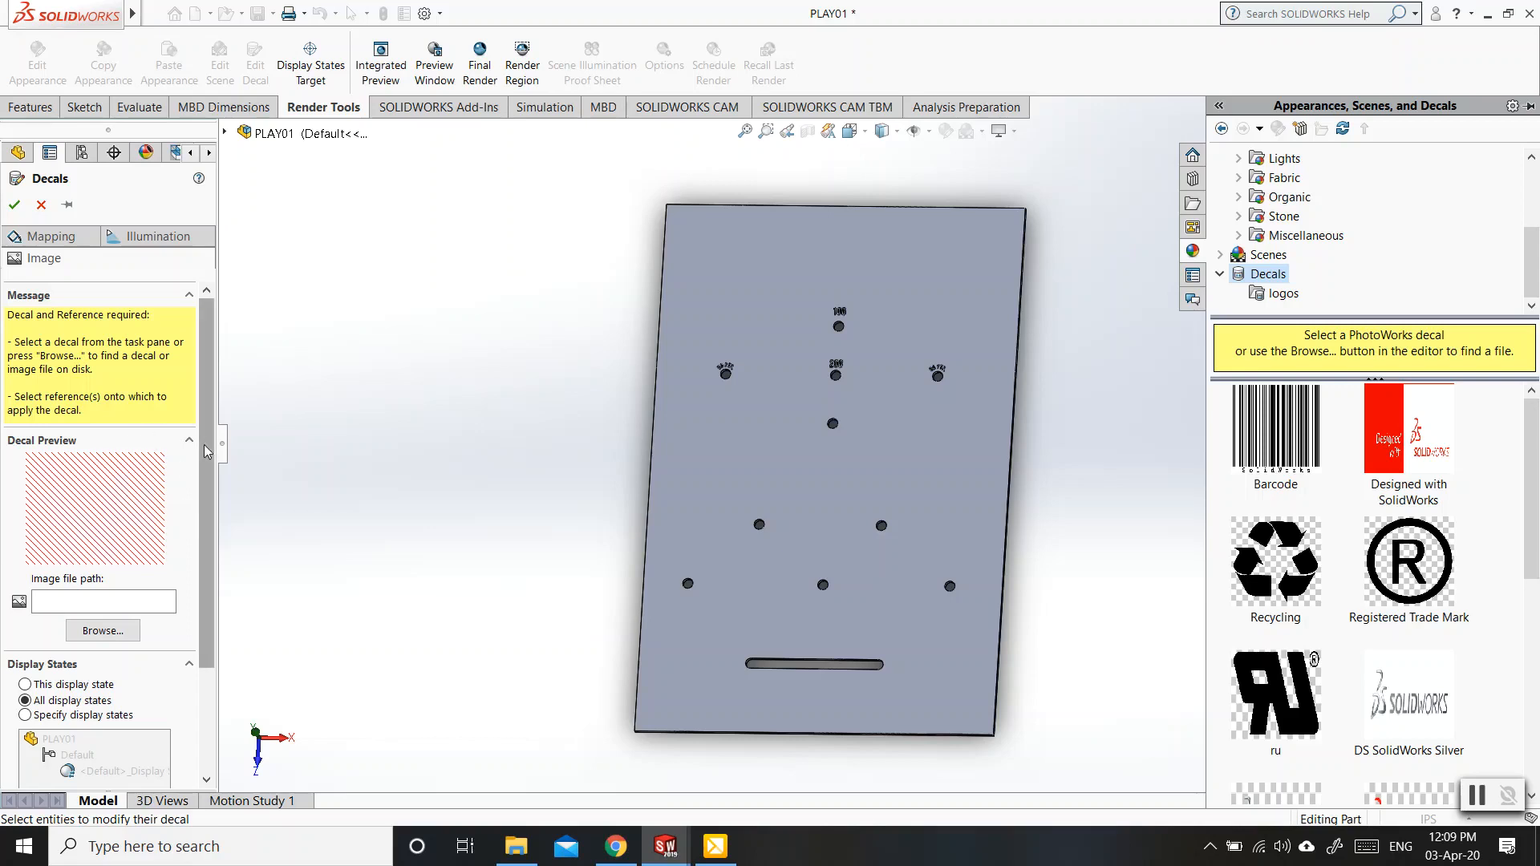
drag(205, 445, 206, 526)
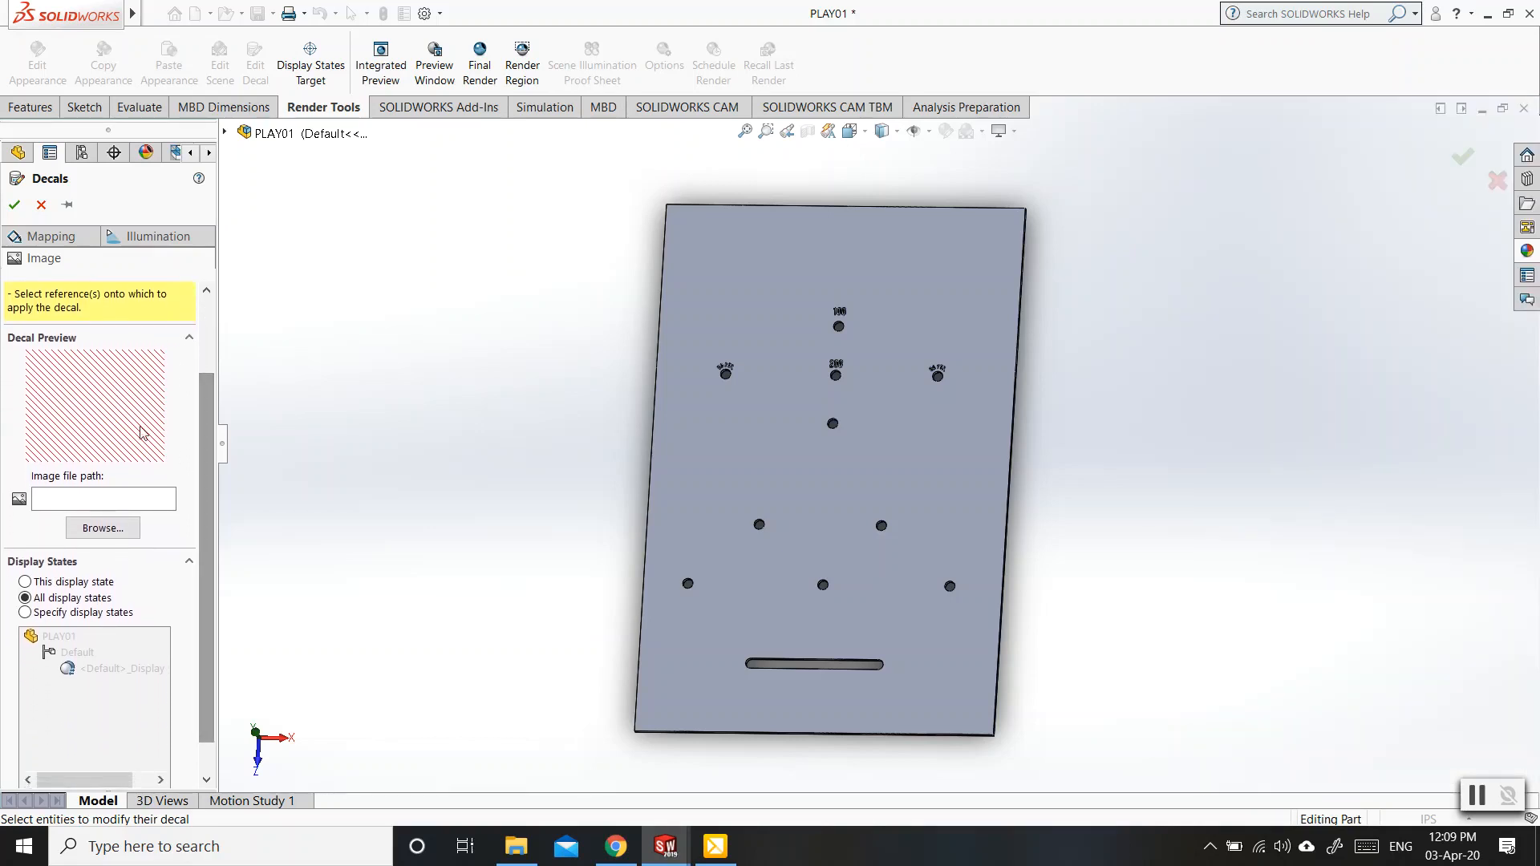
click(101, 530)
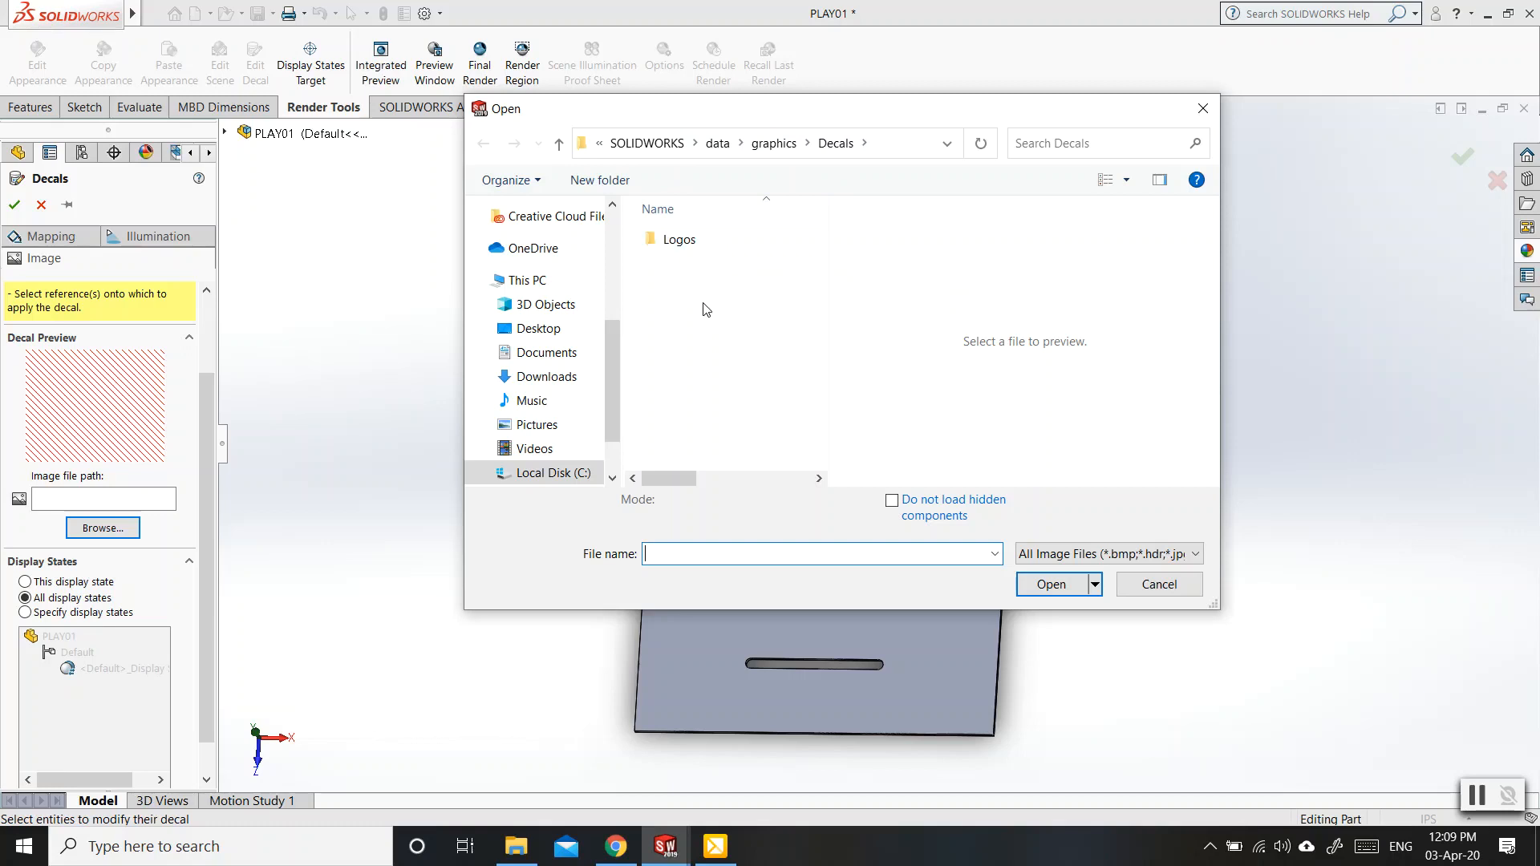
drag(605, 360, 605, 379)
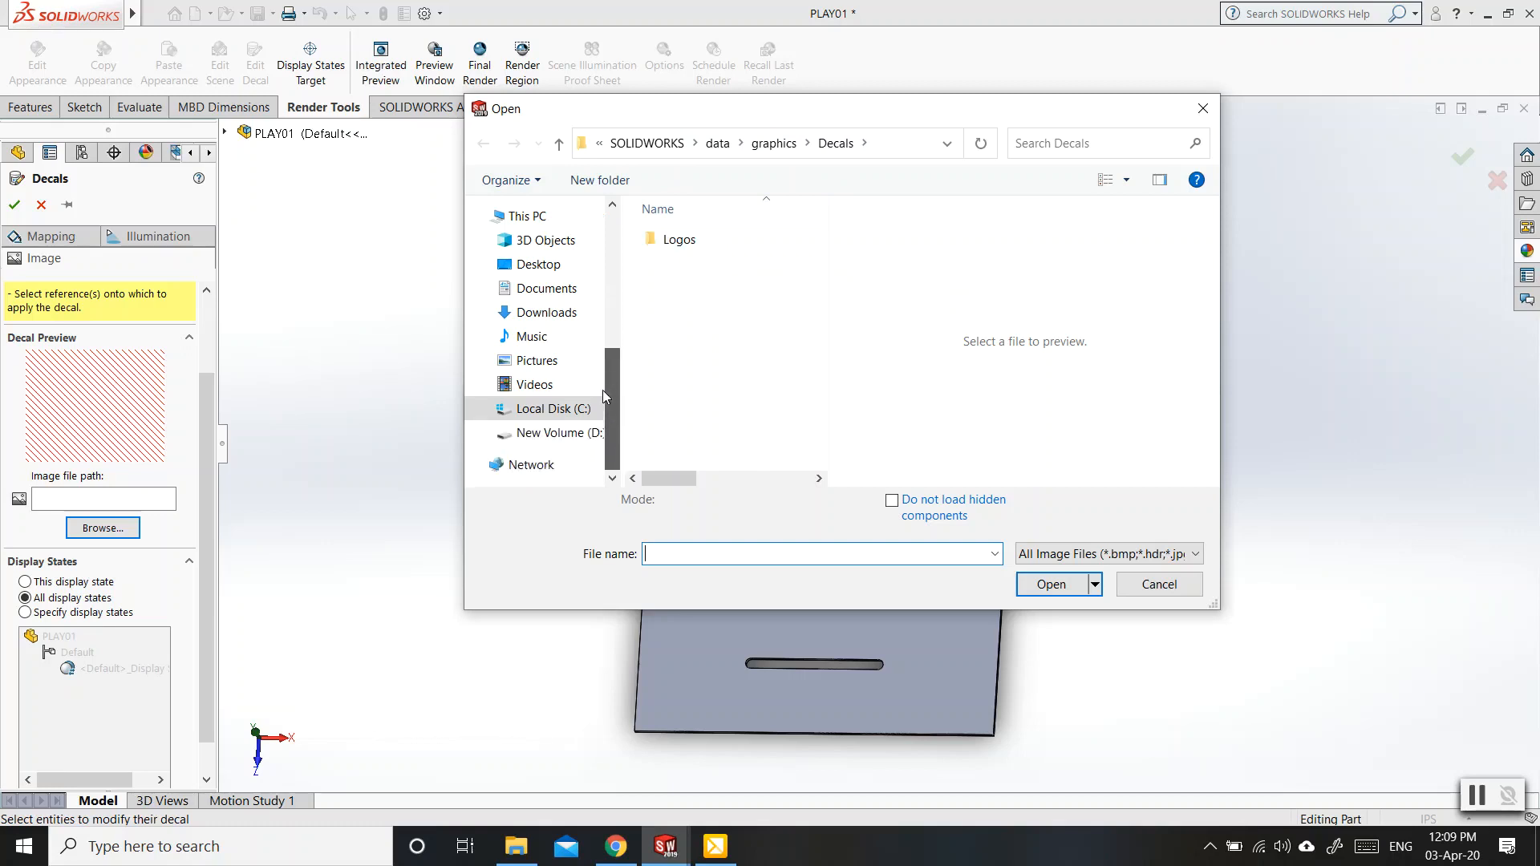
click(551, 434)
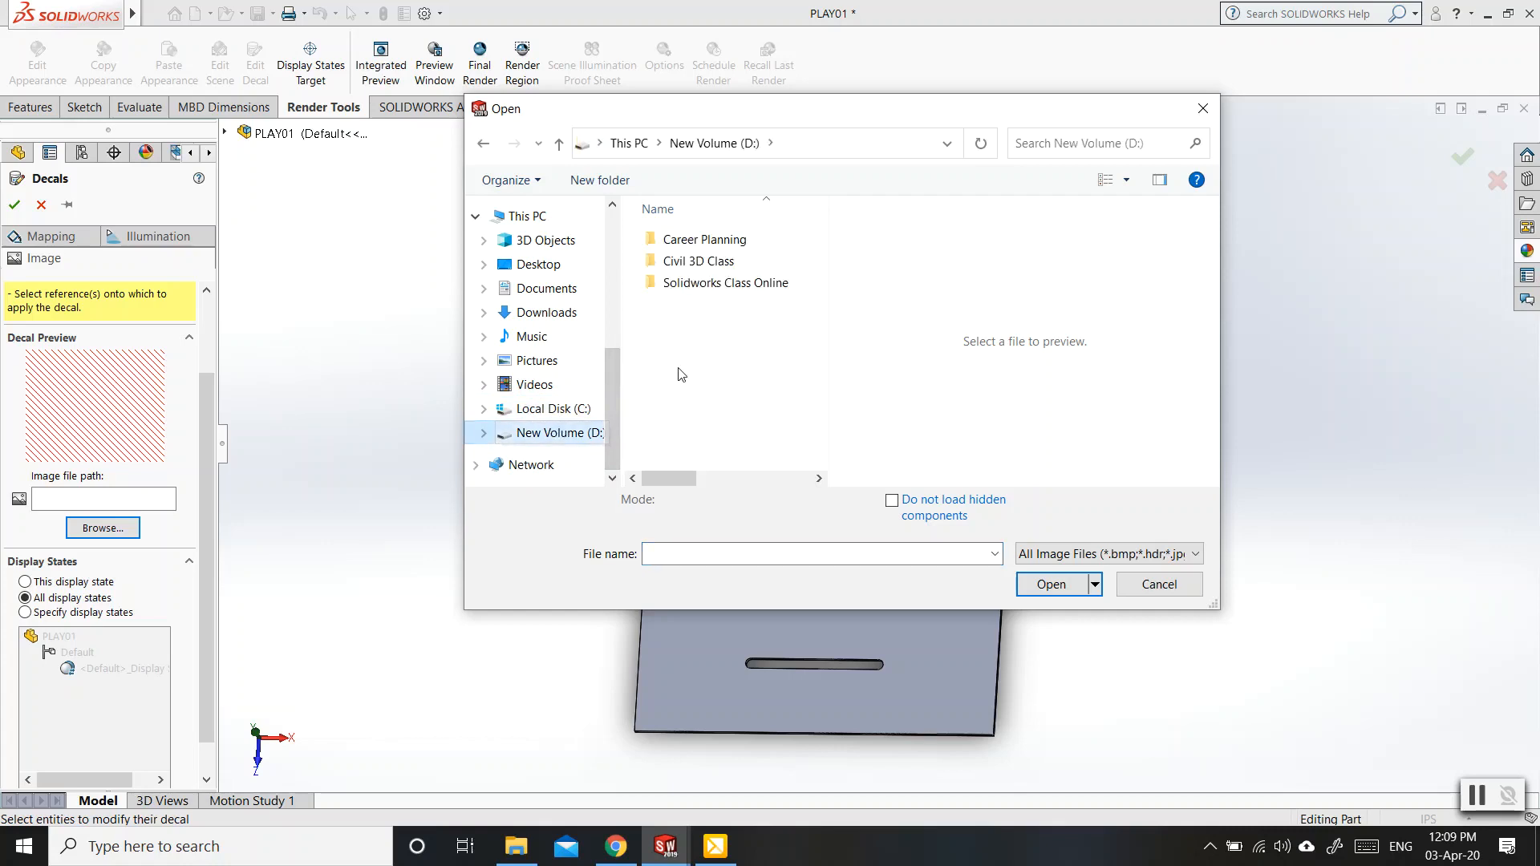
click(699, 289)
double_click(701, 289)
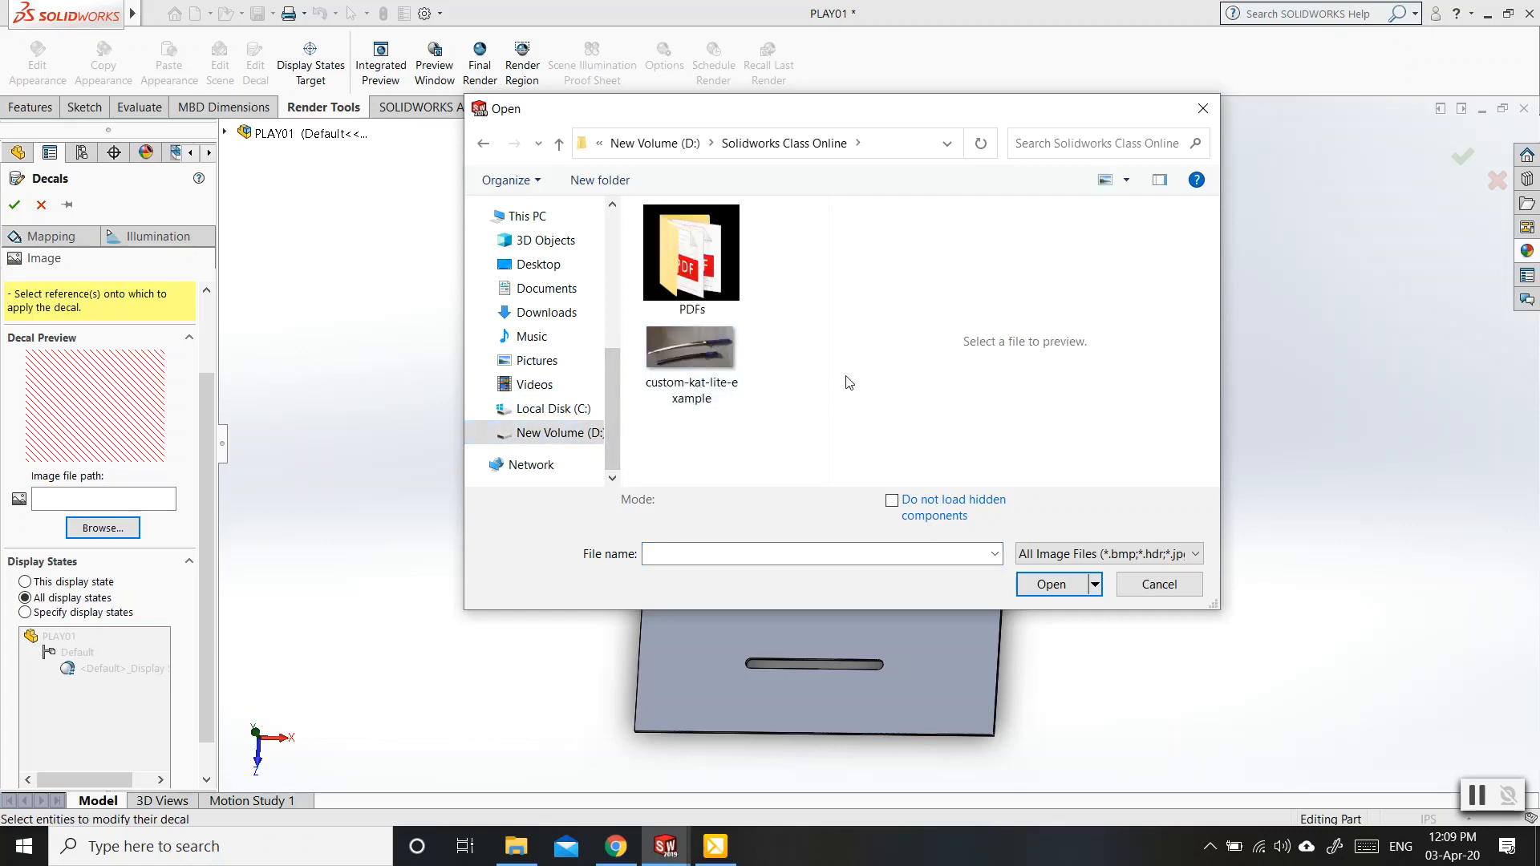
click(690, 360)
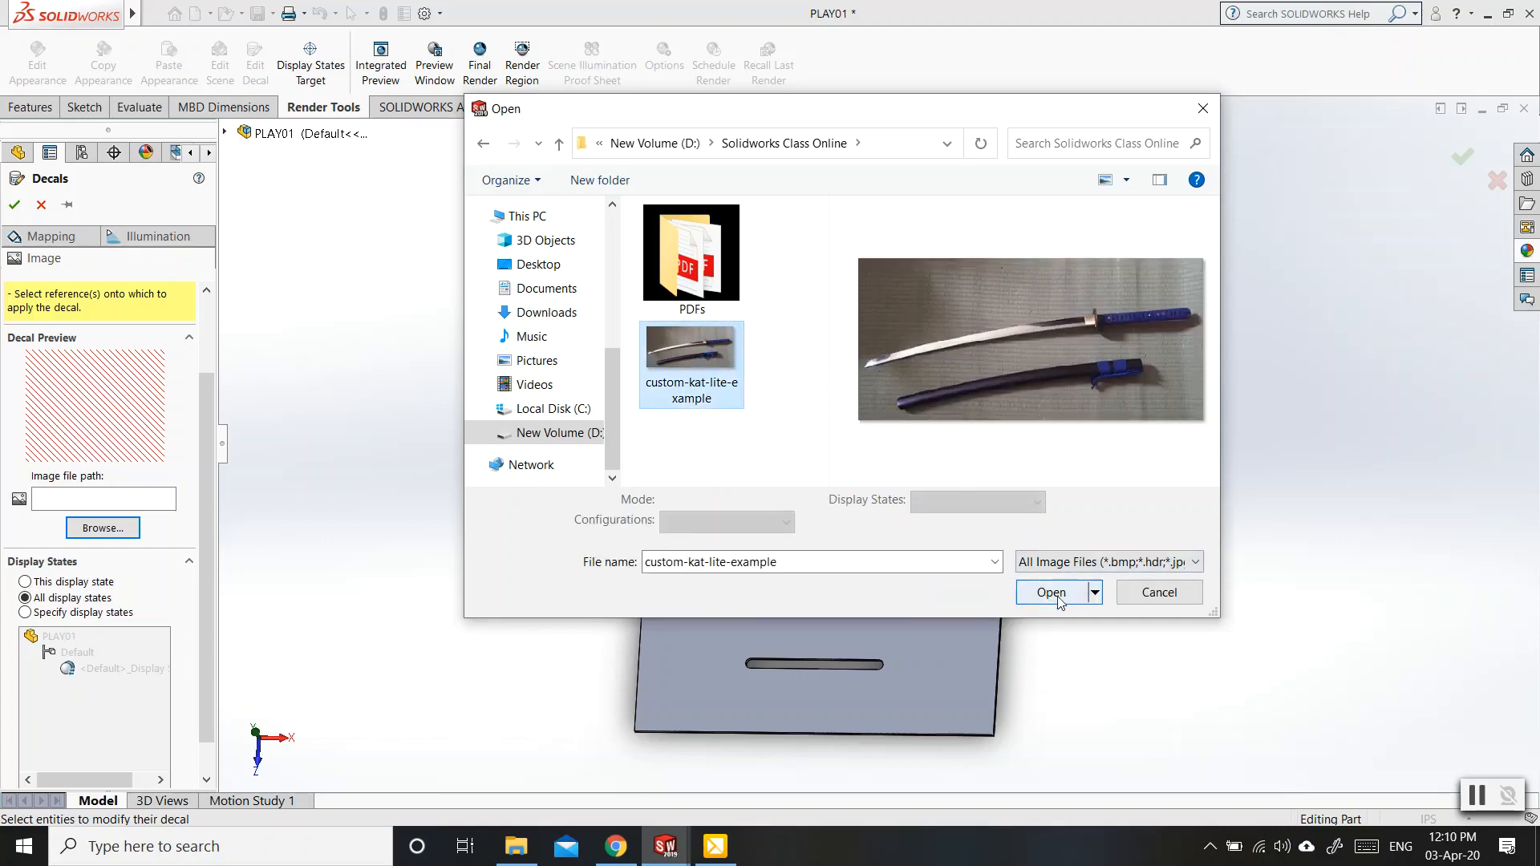
click(1056, 595)
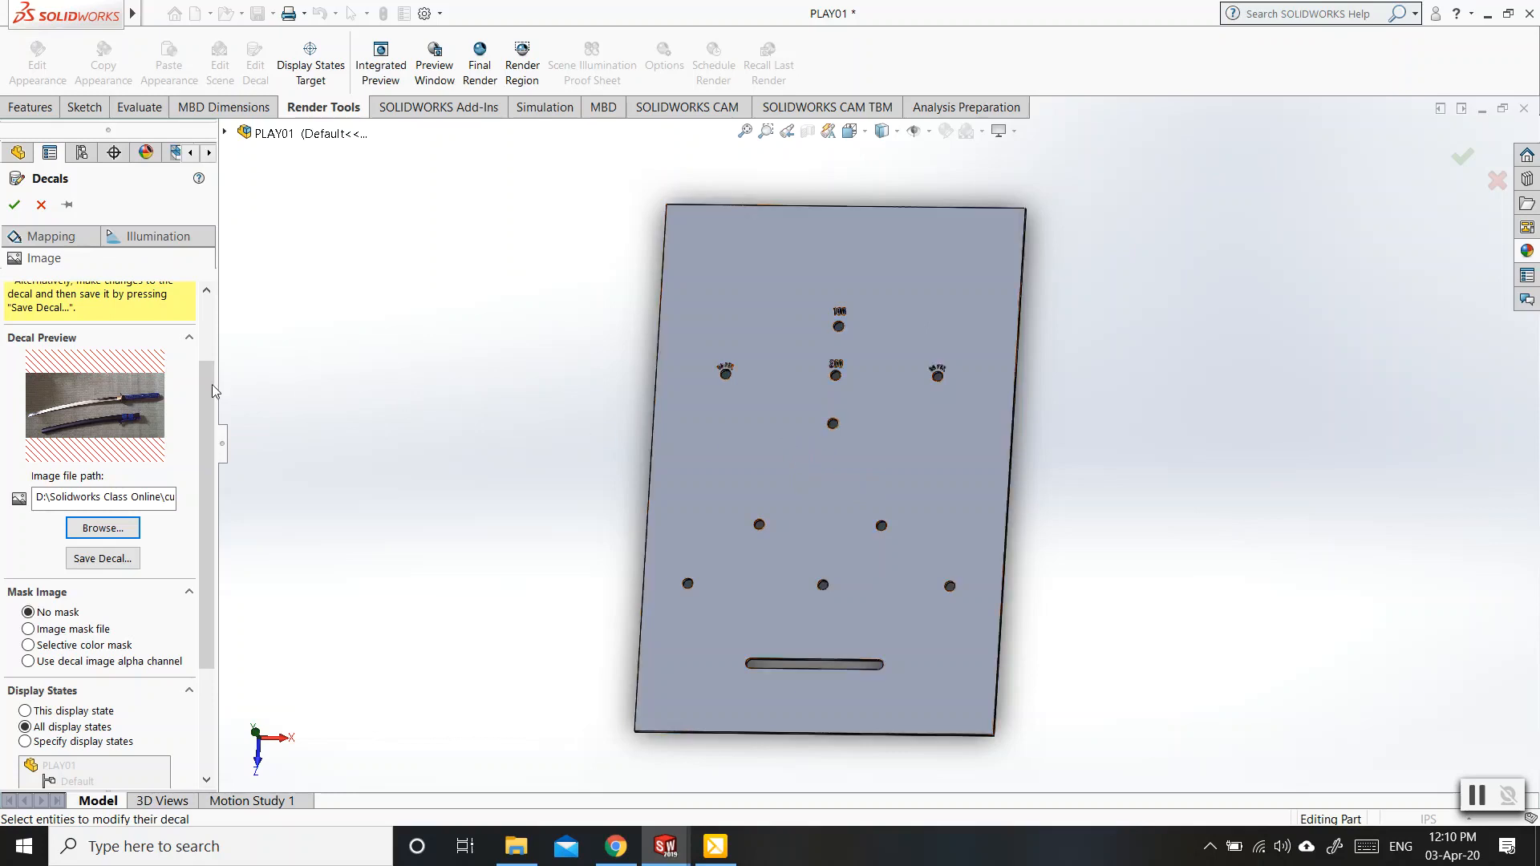
Apply the sword decal to the plate's large face and rotate it 90 degrees so it runs along the plate's length.
drag(208, 411, 199, 347)
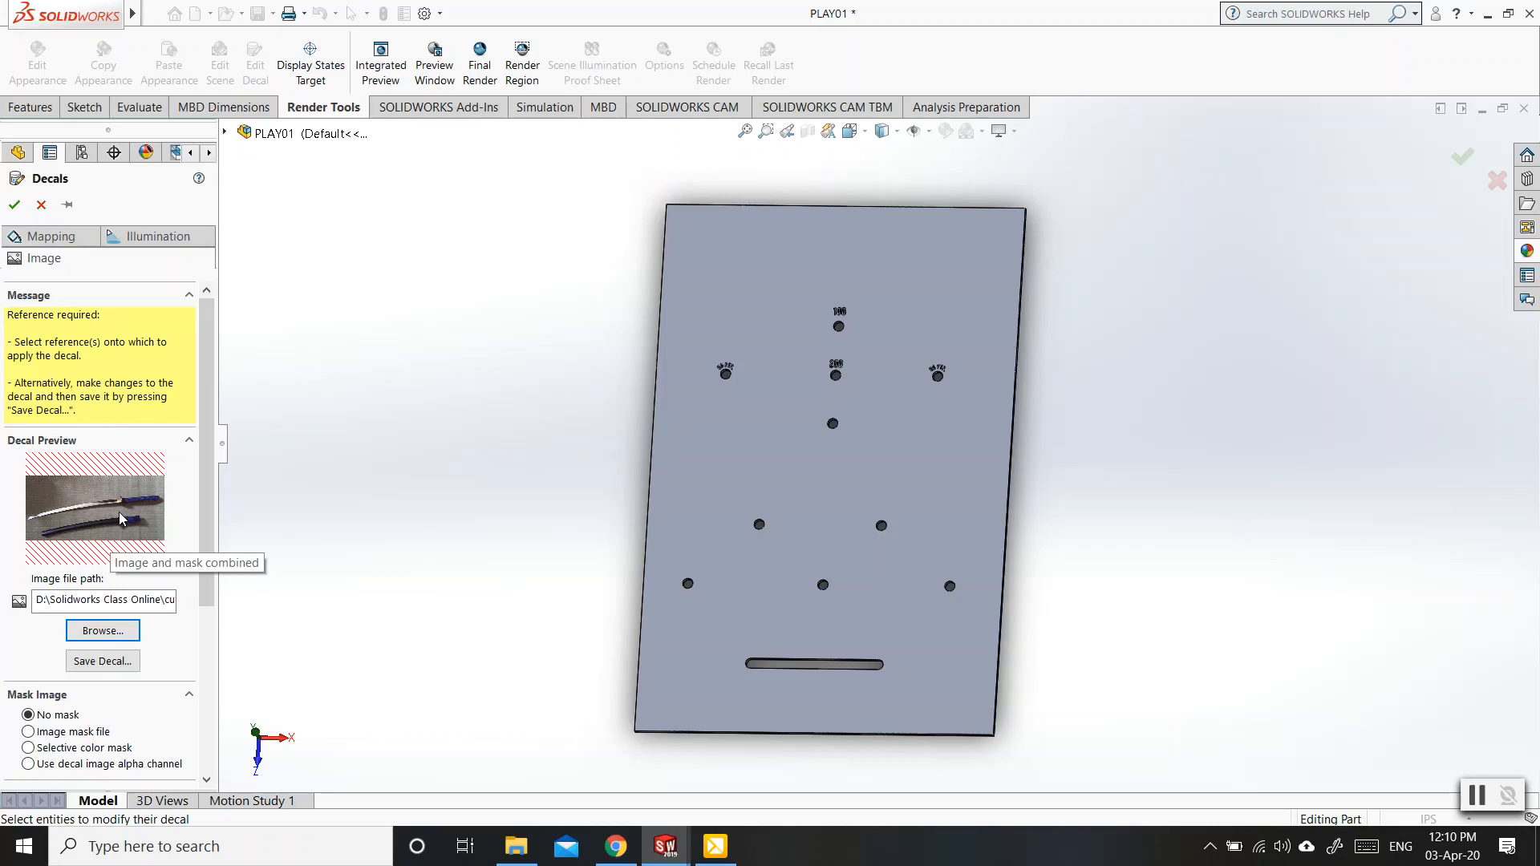
click(822, 485)
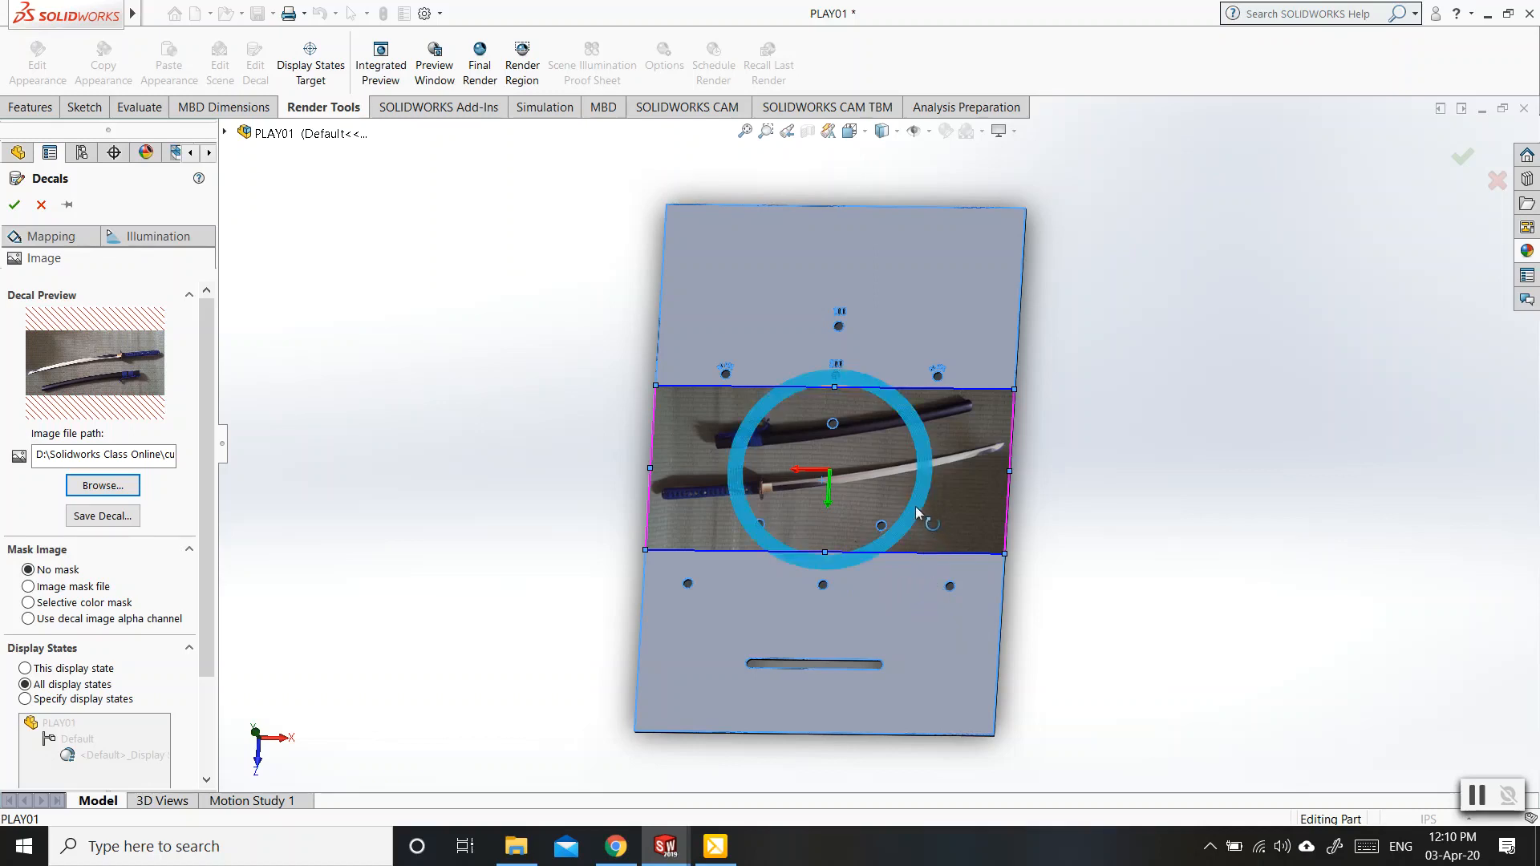
drag(919, 514, 887, 365)
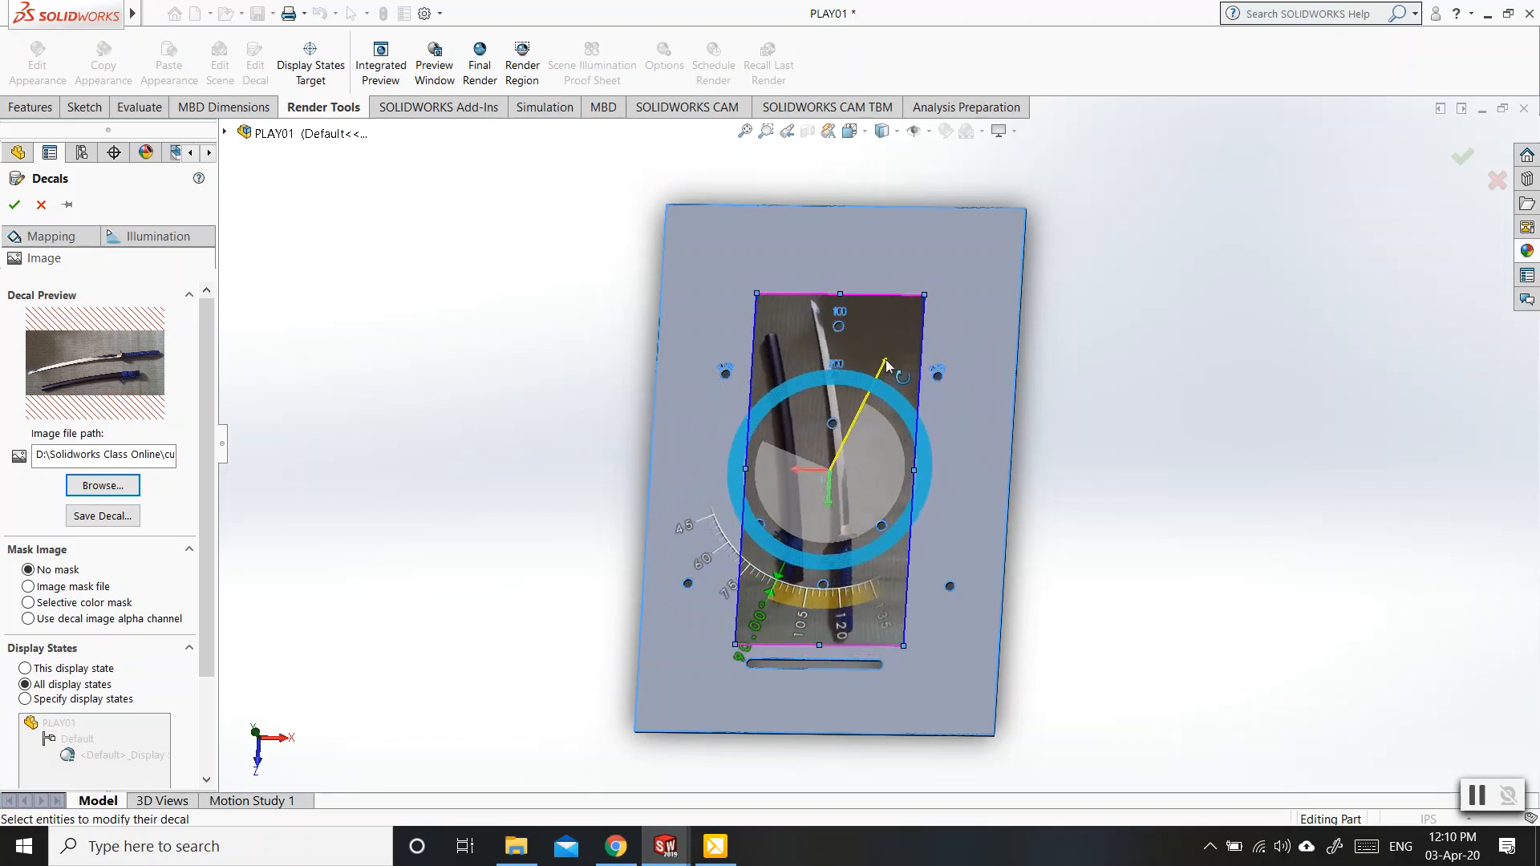
drag(887, 365, 887, 366)
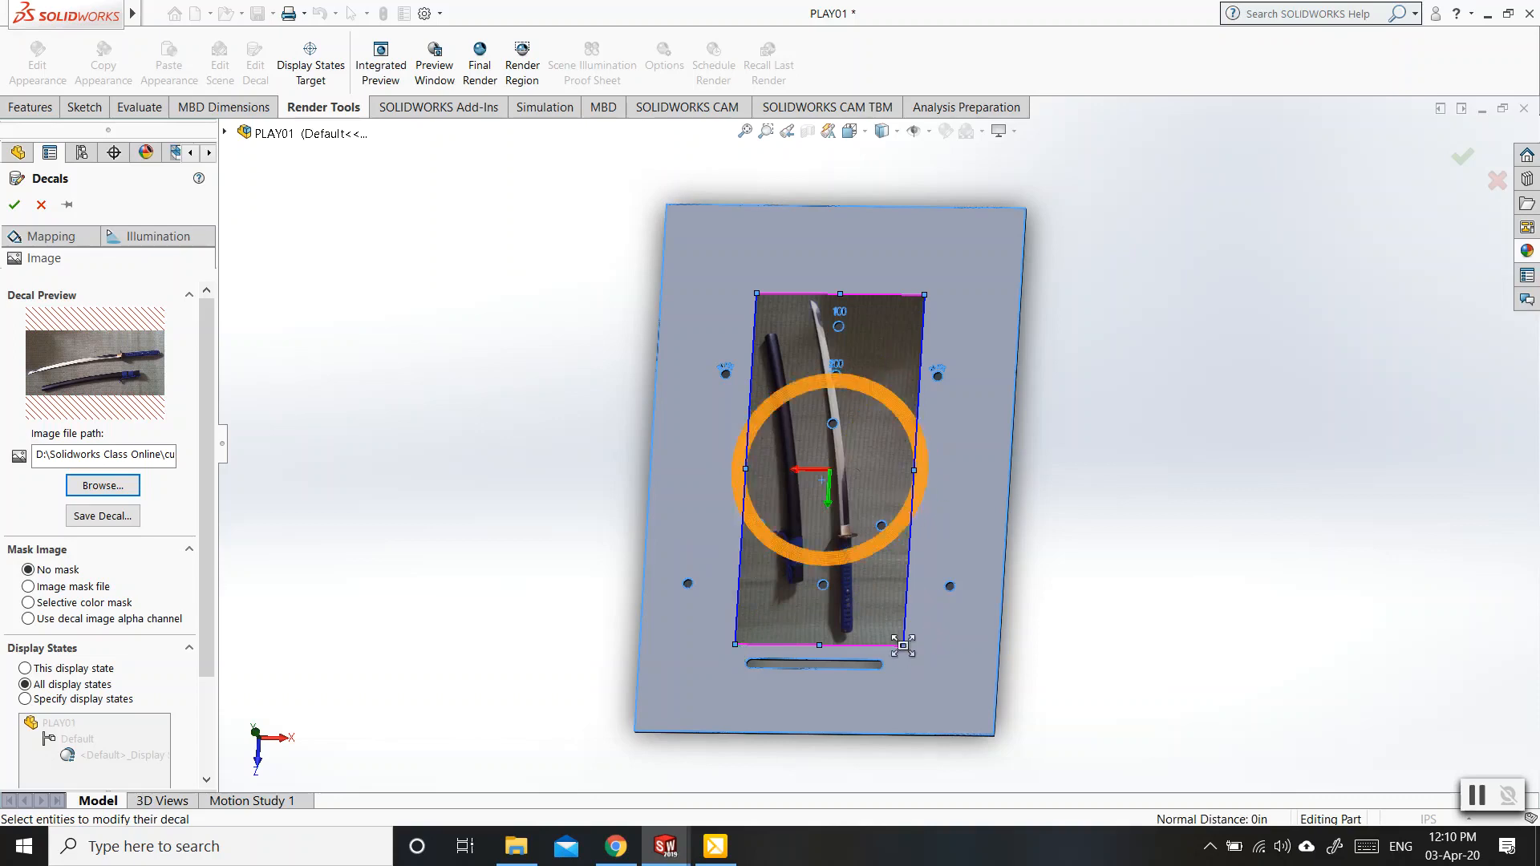
Enlarge the decal proportionally and reposition it so it spans the plate's full width.
middle_drag(958, 648, 976, 692)
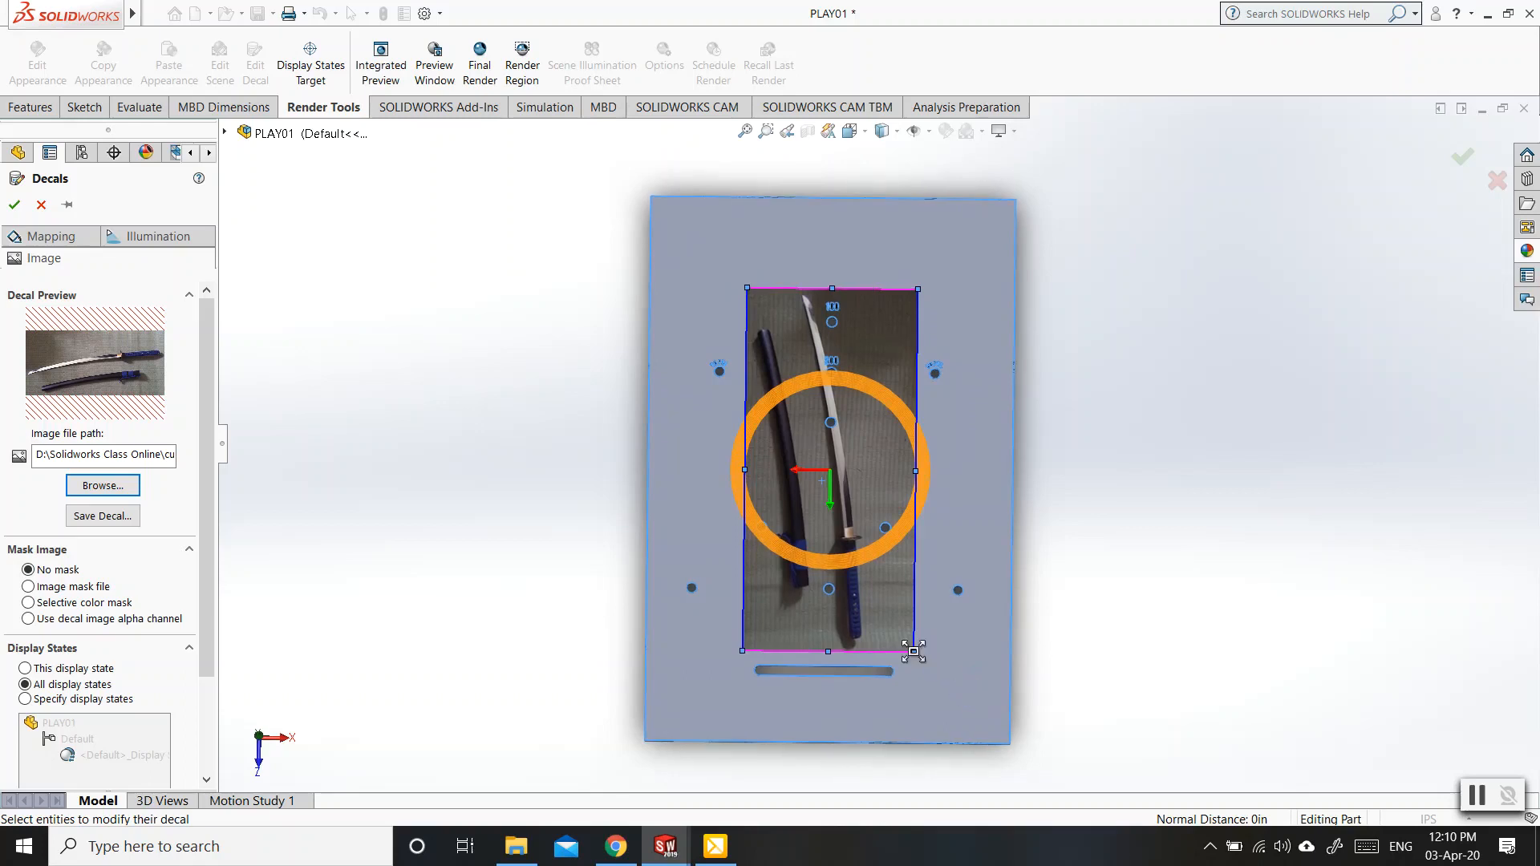
drag(914, 652, 920, 658)
drag(948, 686, 1021, 746)
drag(914, 636, 806, 473)
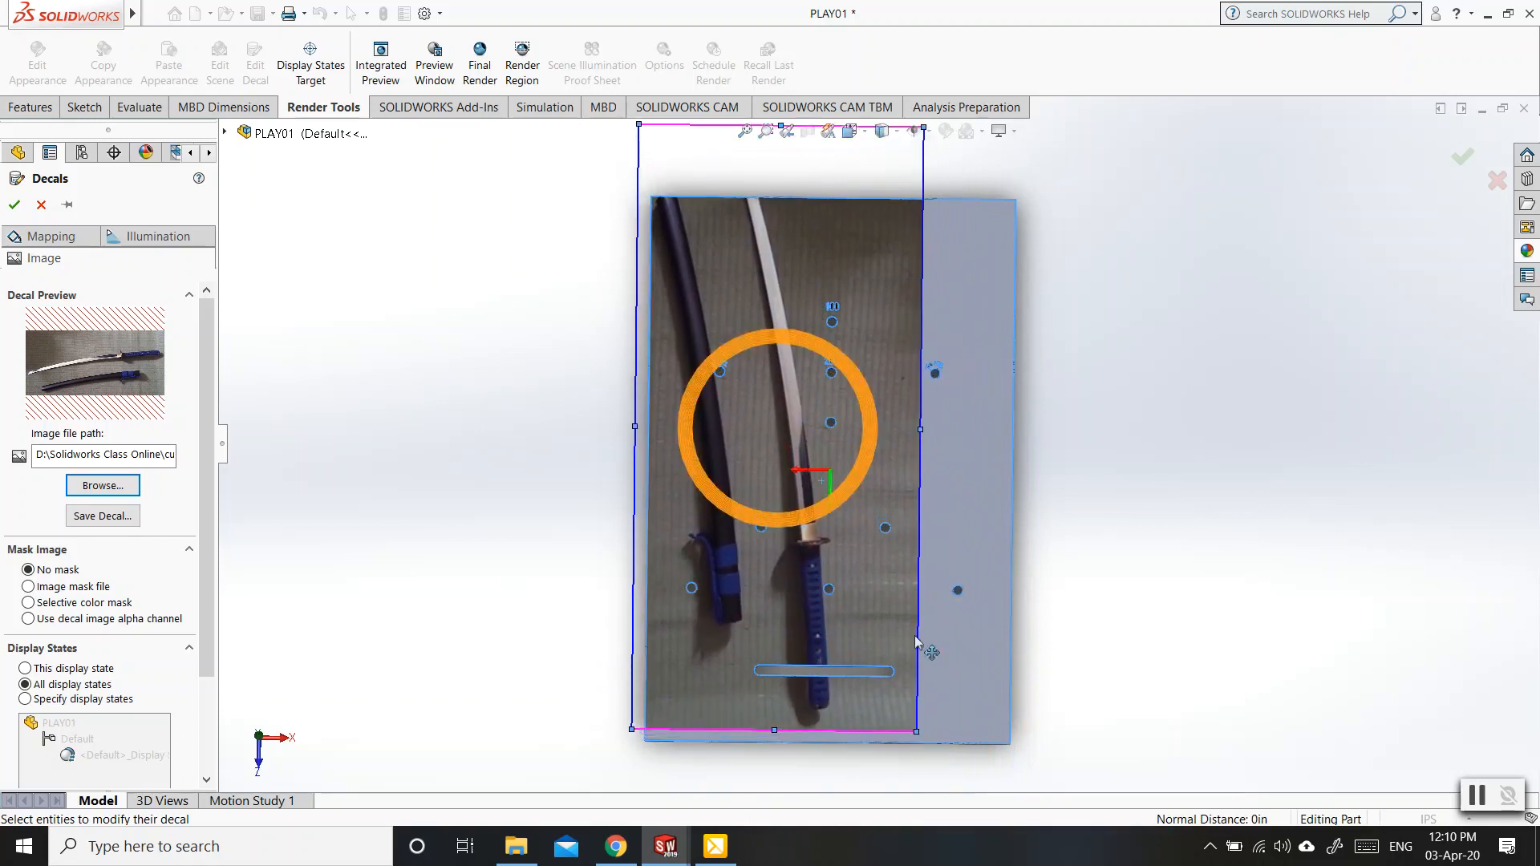
drag(930, 738, 1000, 792)
drag(959, 678, 940, 578)
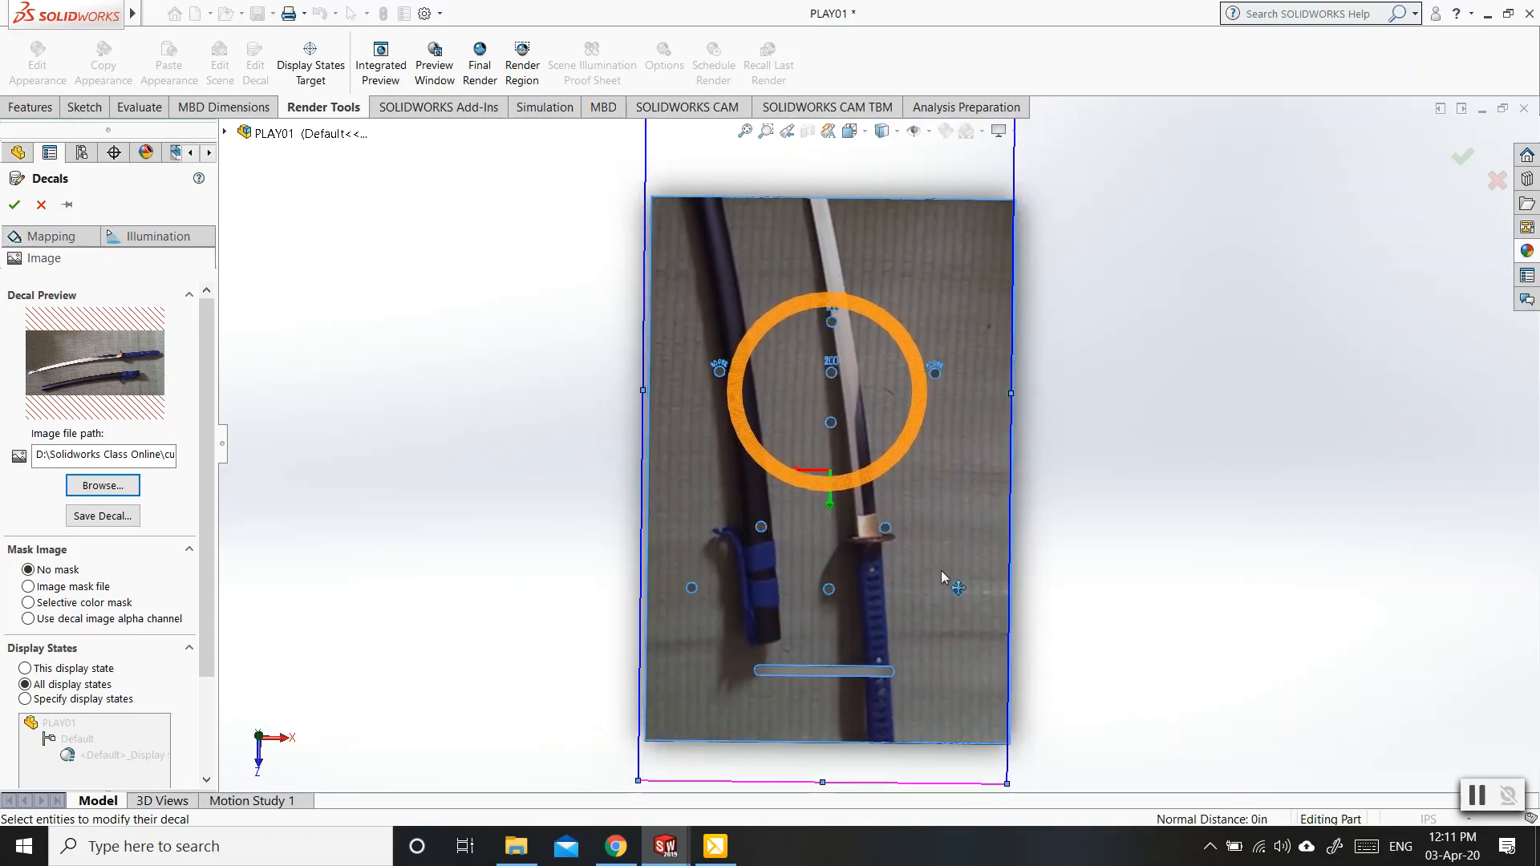
Shrink the decal proportionally to about 26.24 by 12.31 in to fit the plate's length, center it across the width, and accept it.
scroll(942, 582, up, 3)
scroll(947, 580, up, 1)
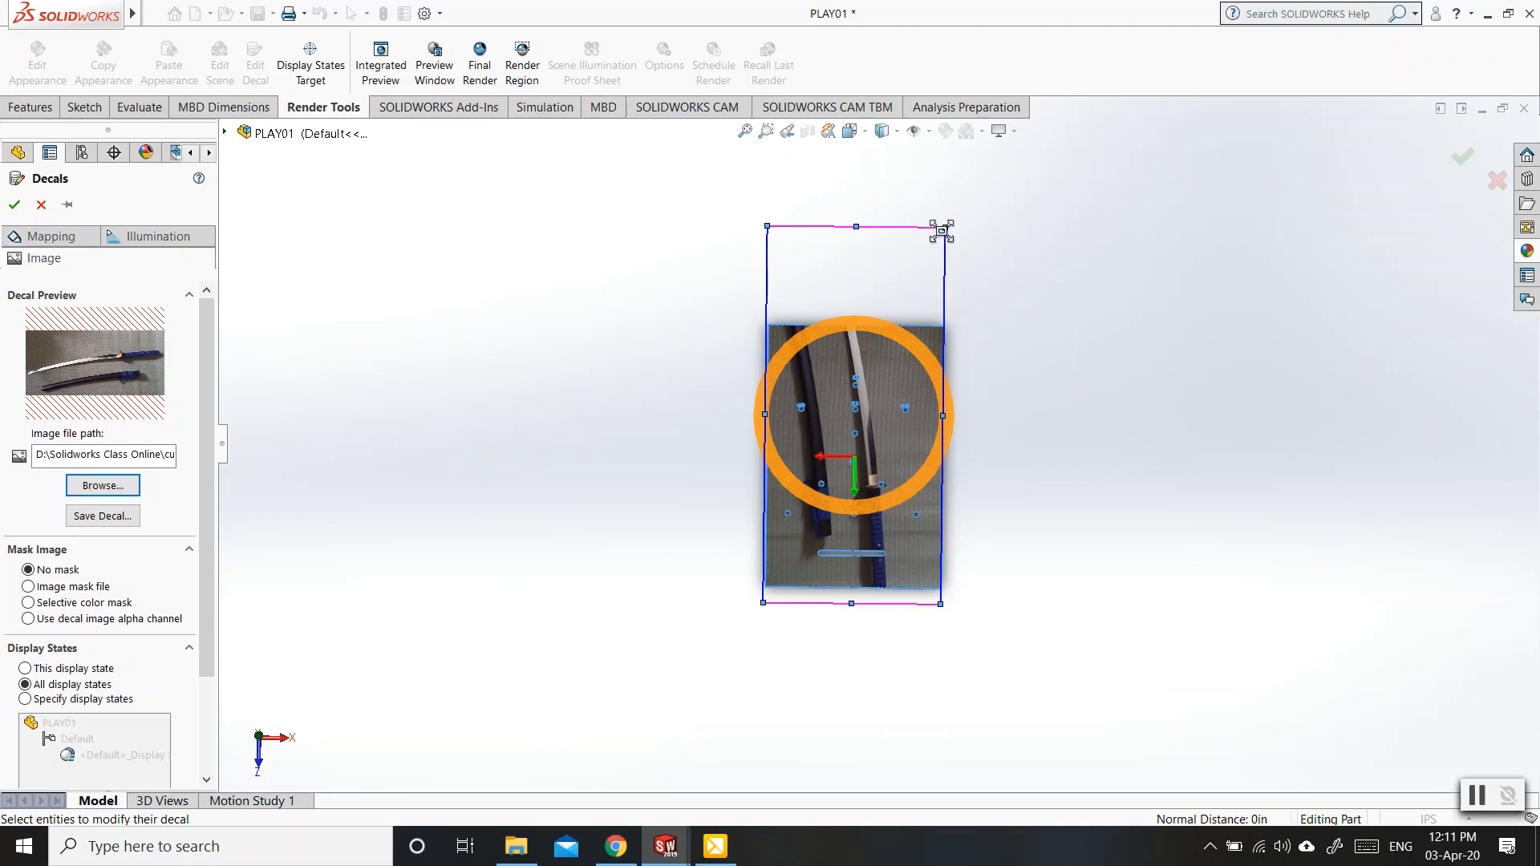
drag(945, 228, 869, 333)
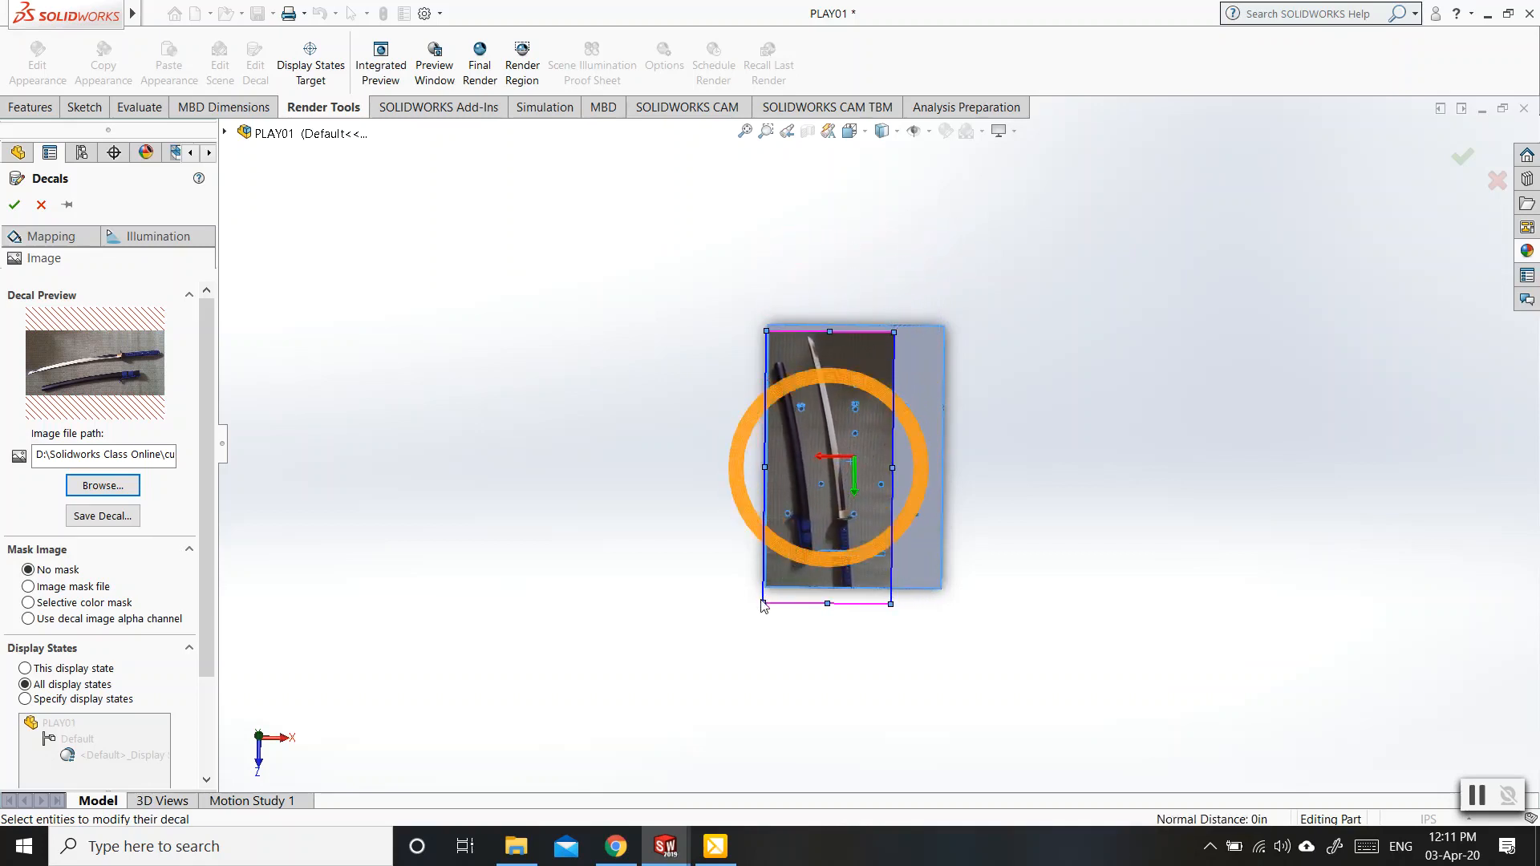
drag(764, 604, 771, 586)
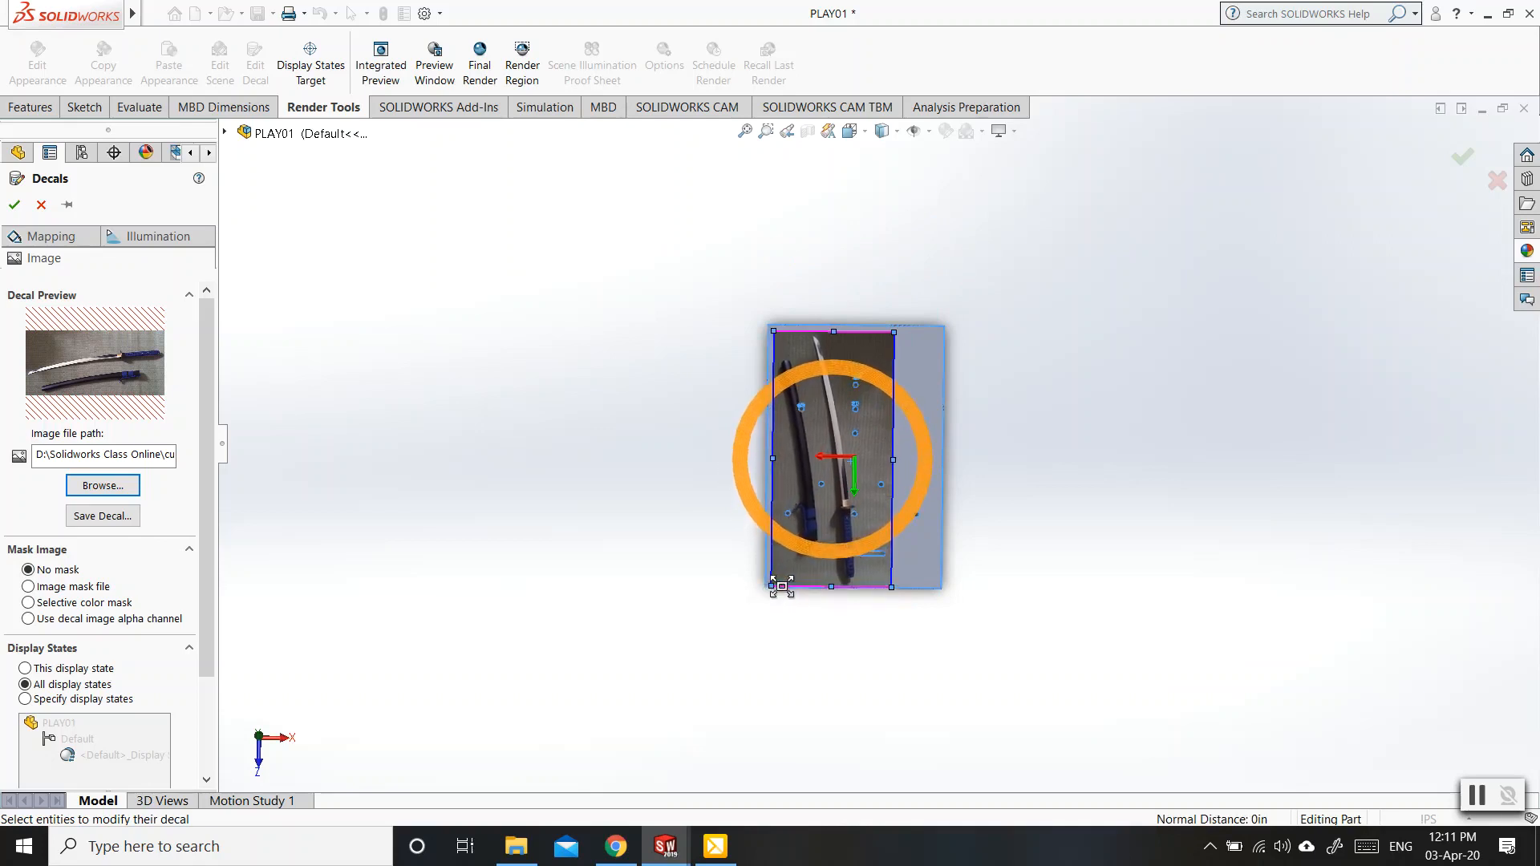
drag(807, 520, 826, 487)
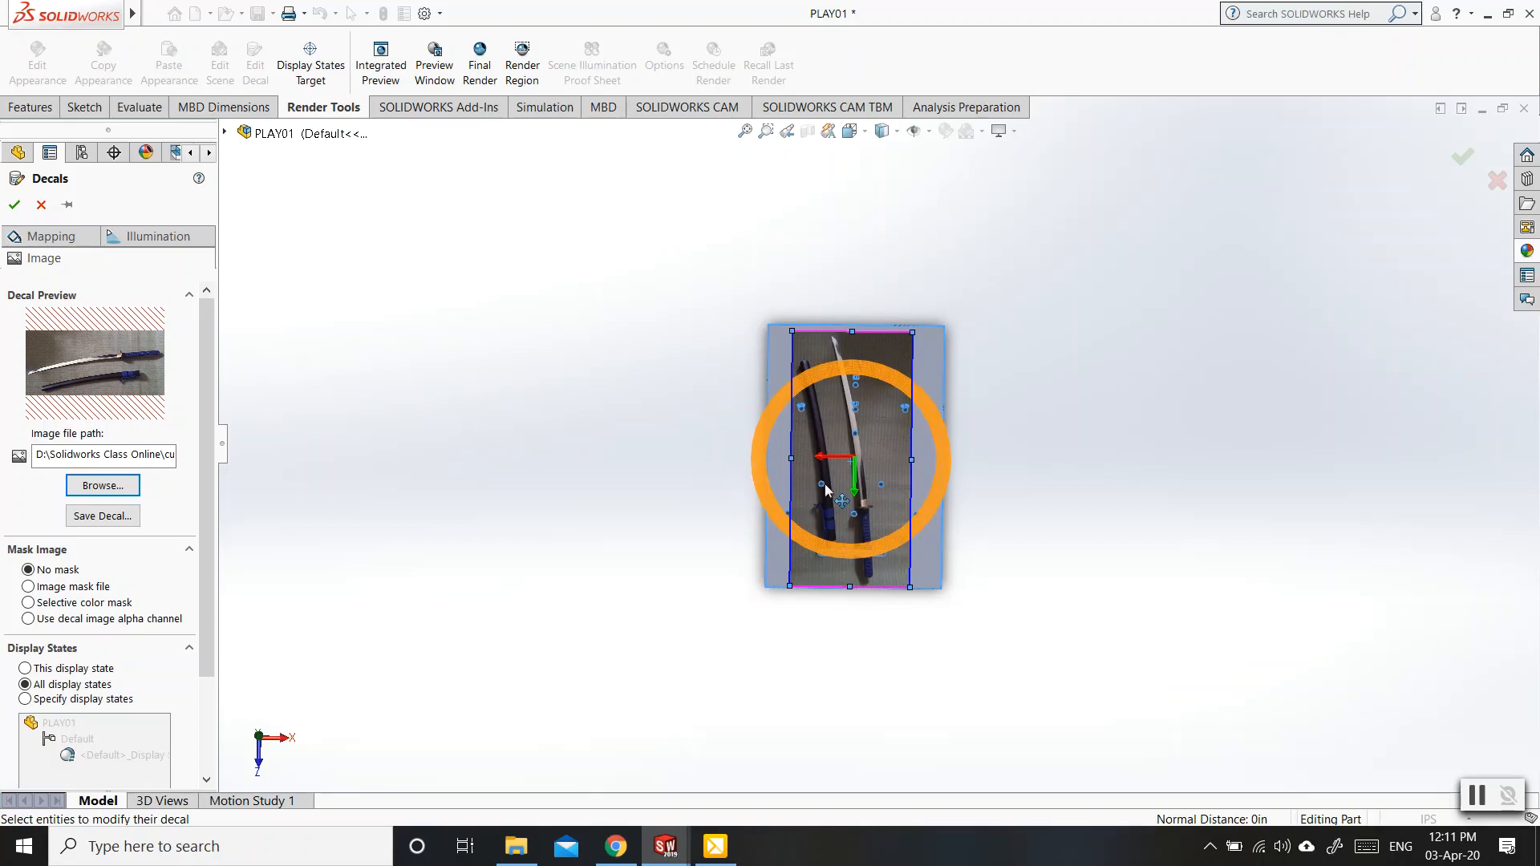
drag(825, 484, 827, 482)
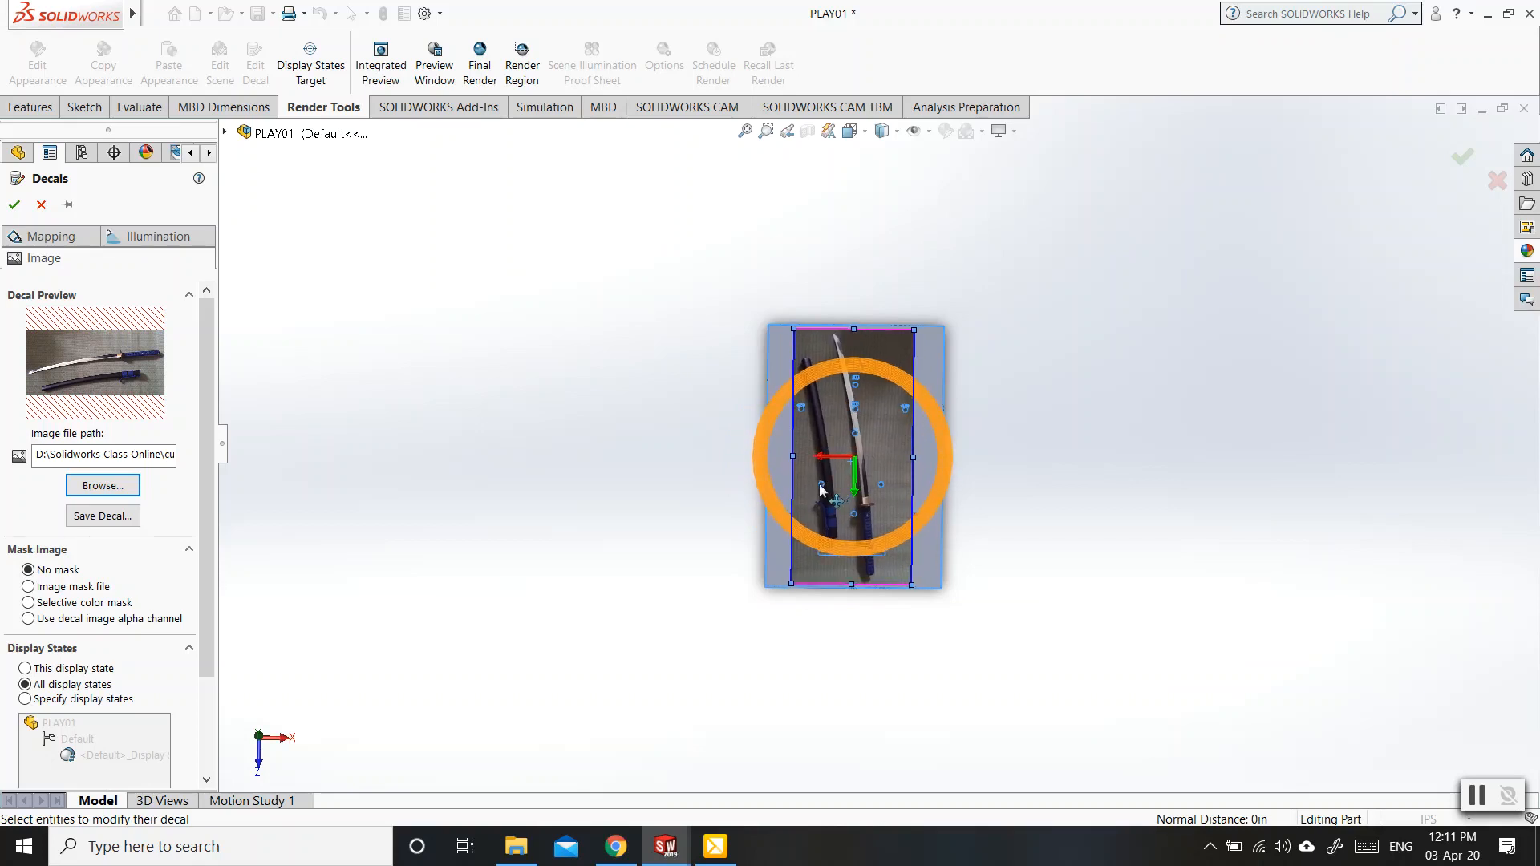
scroll(866, 456, down, 3)
scroll(866, 456, down, 3)
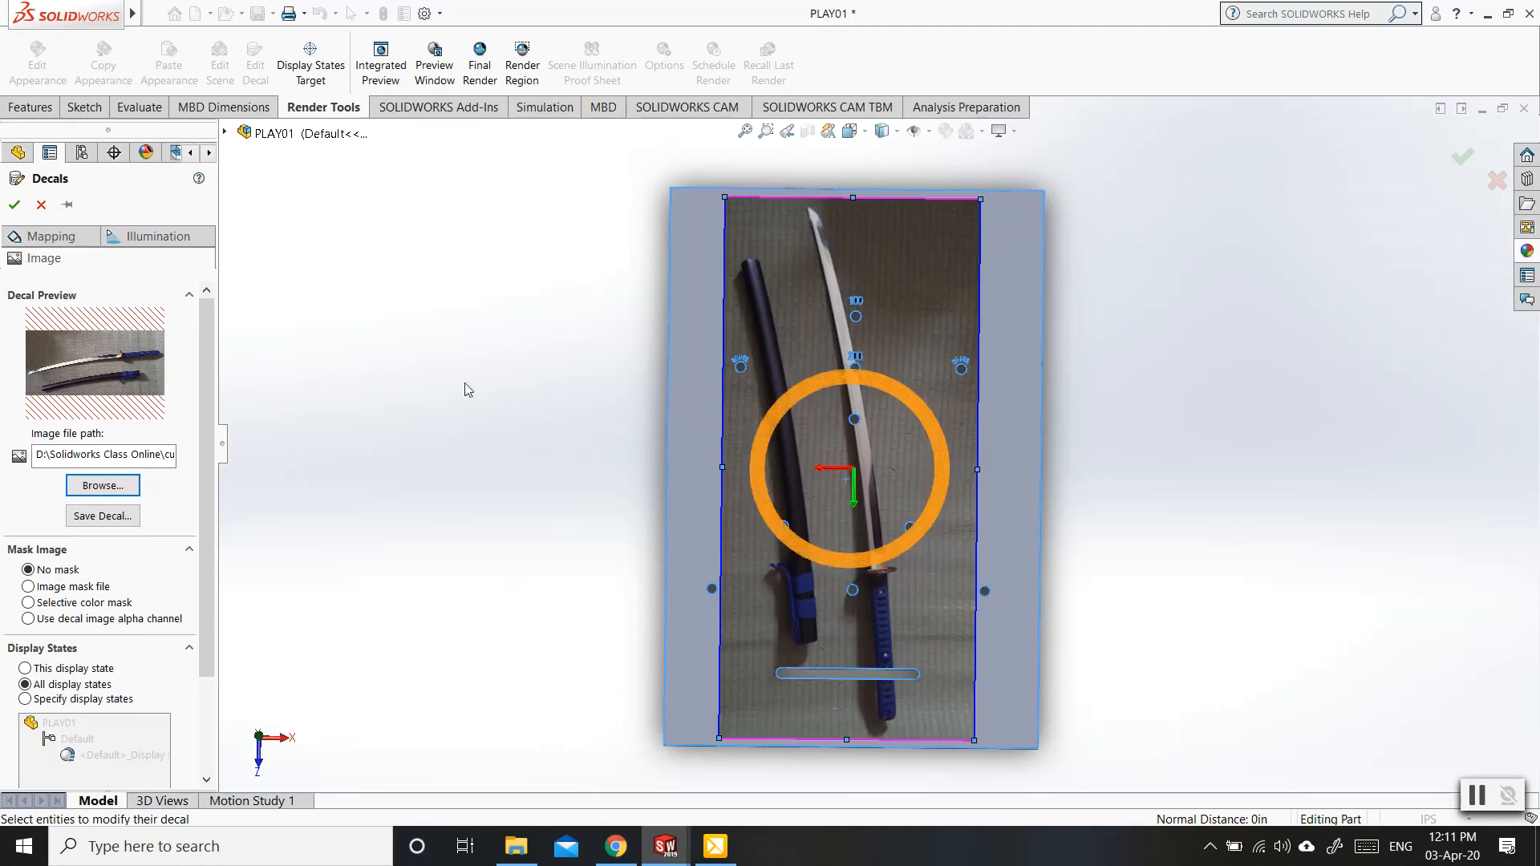
click(44, 240)
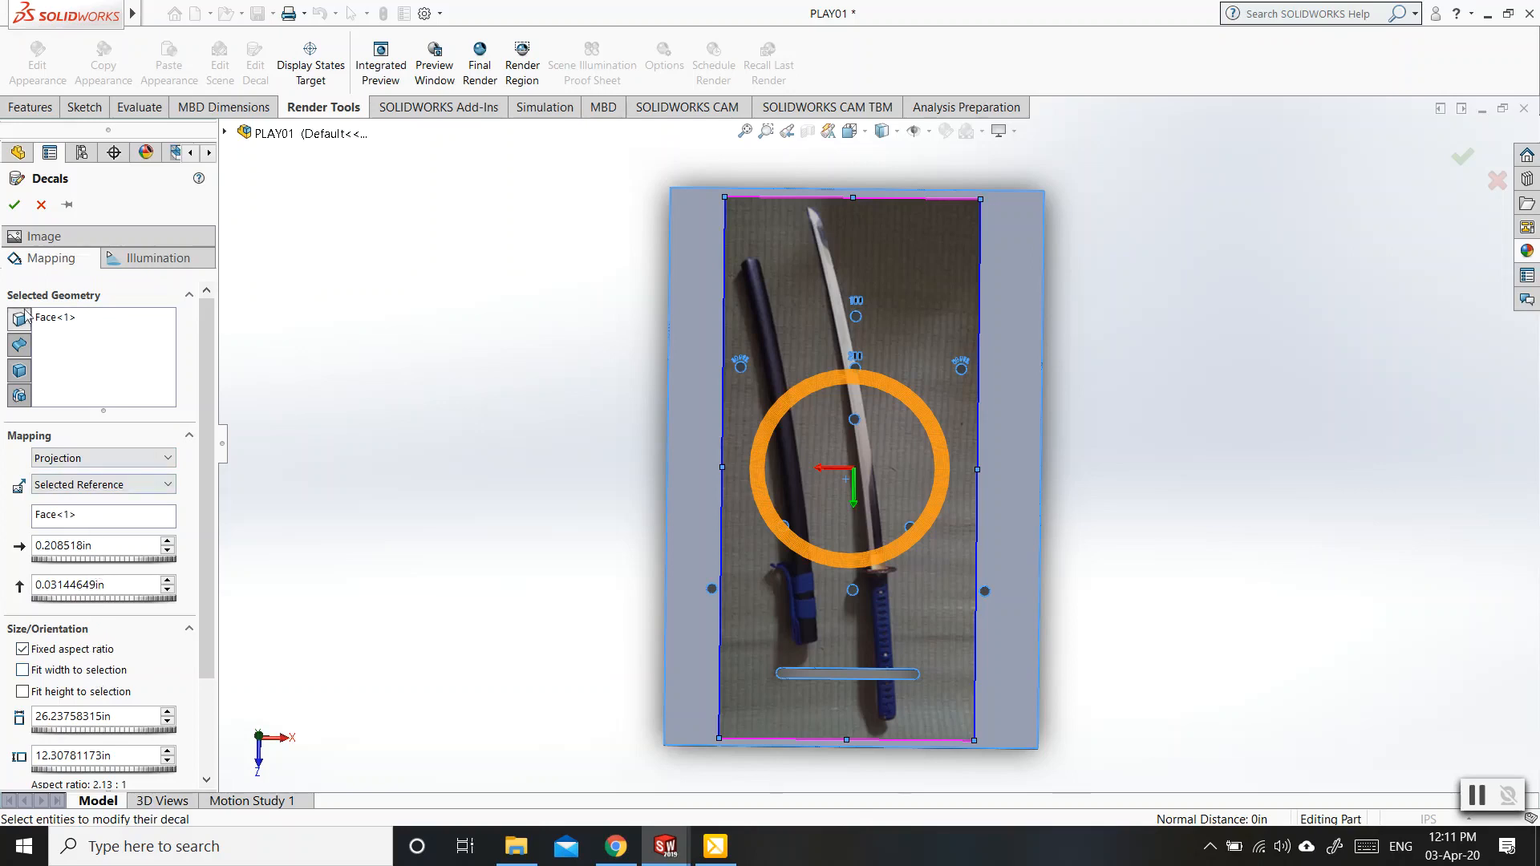
click(14, 205)
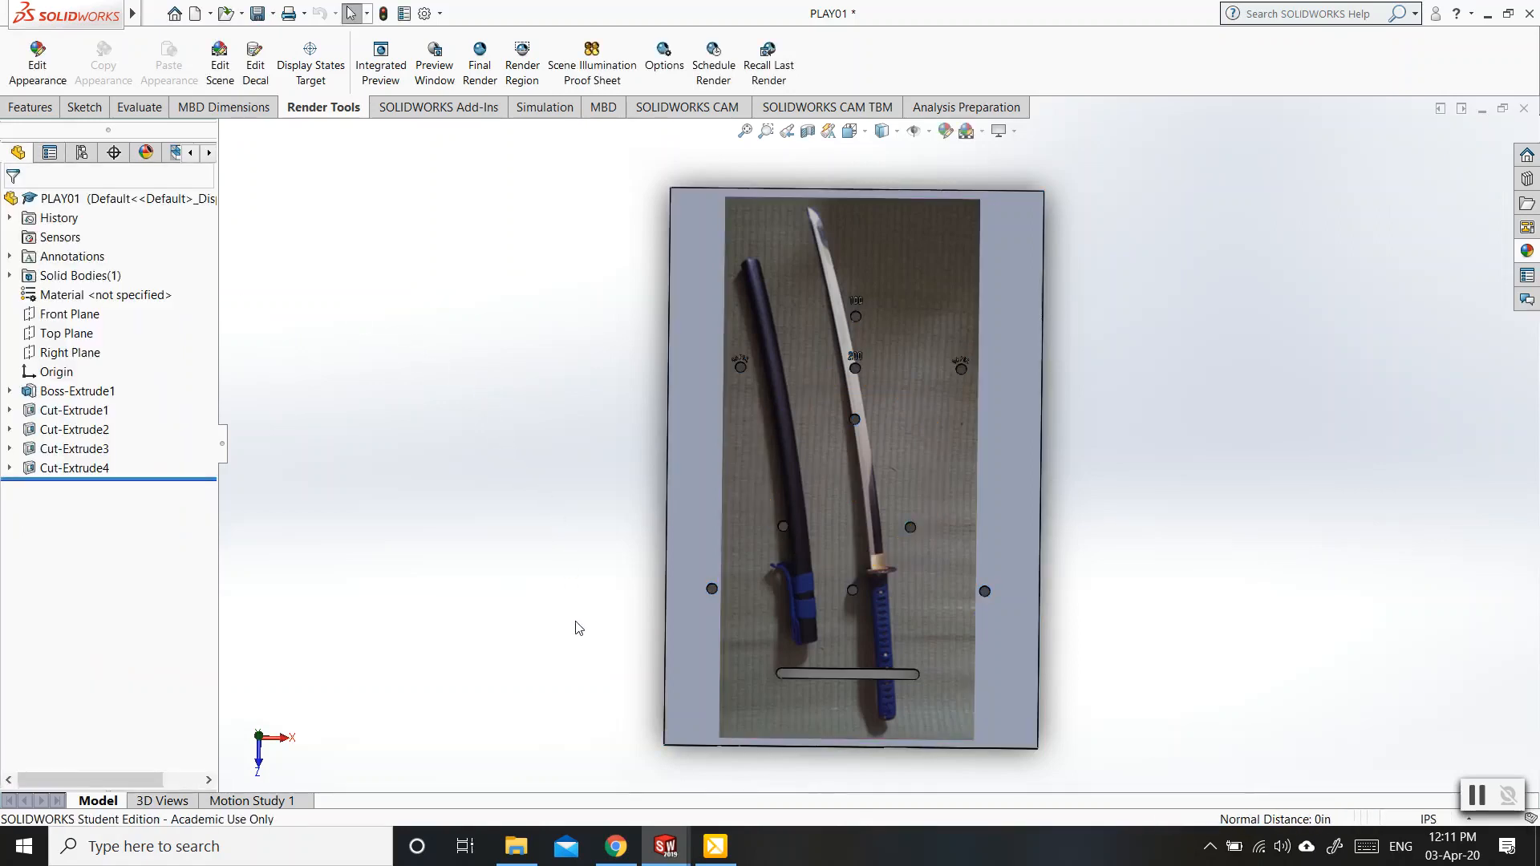
Find the Rosewood appearances within the organic wood category of the appearance library.
middle_drag(575, 628, 619, 526)
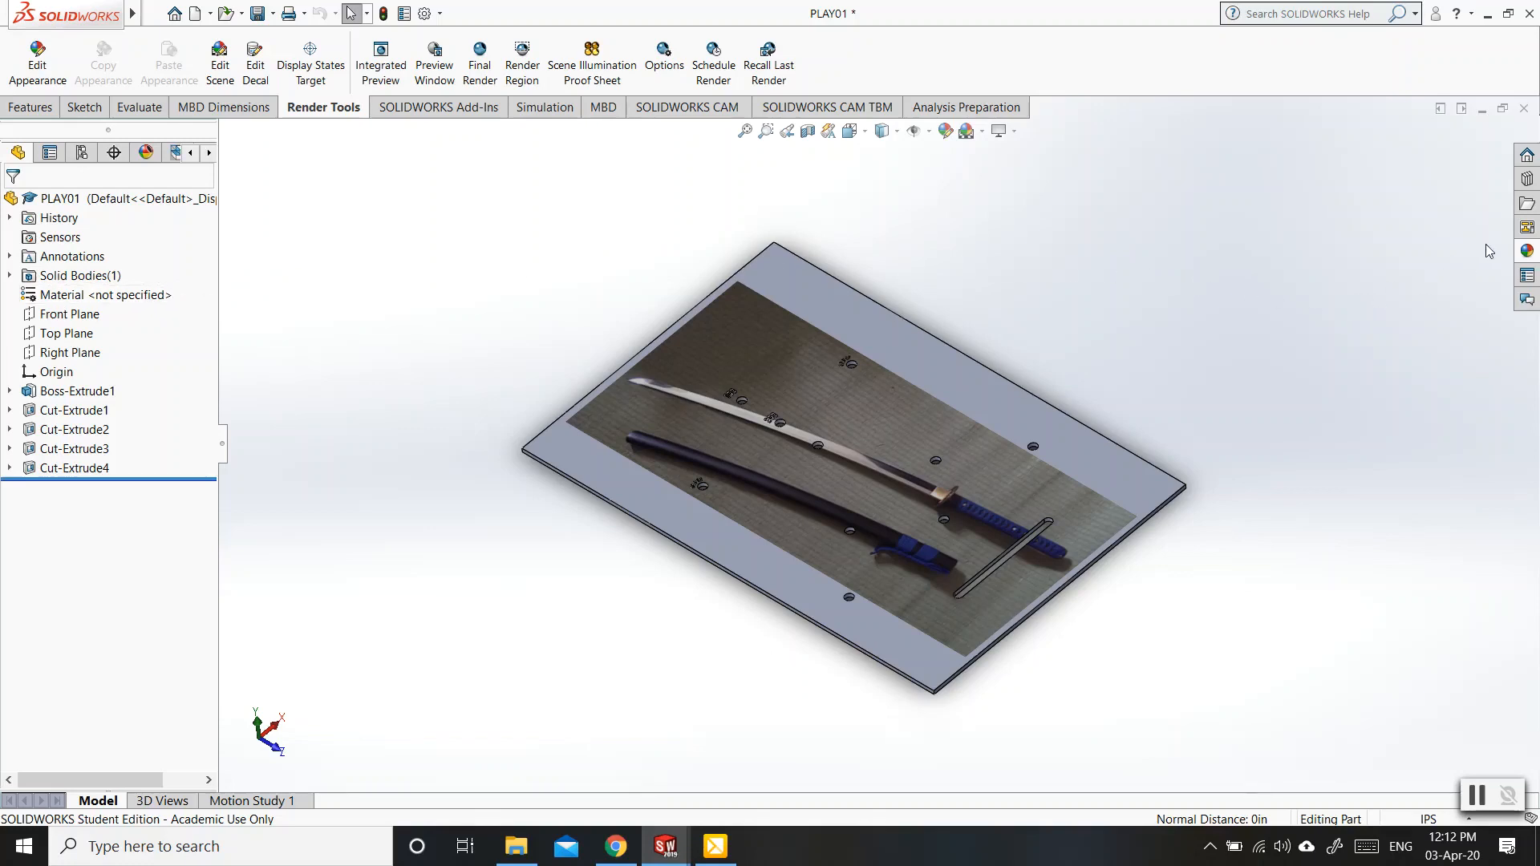
click(1527, 251)
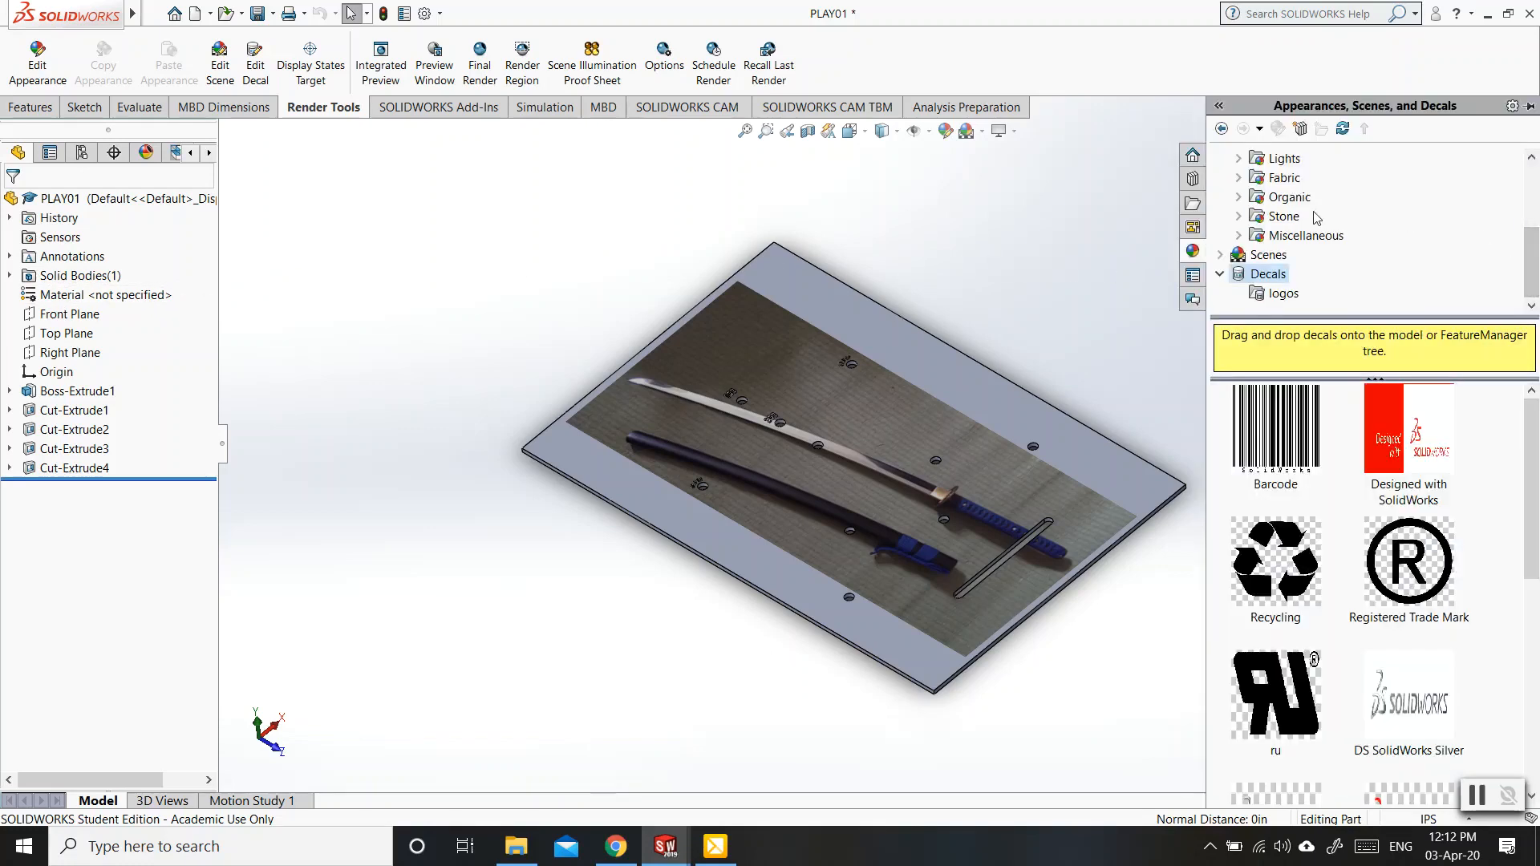
scroll(1283, 240, up, 1)
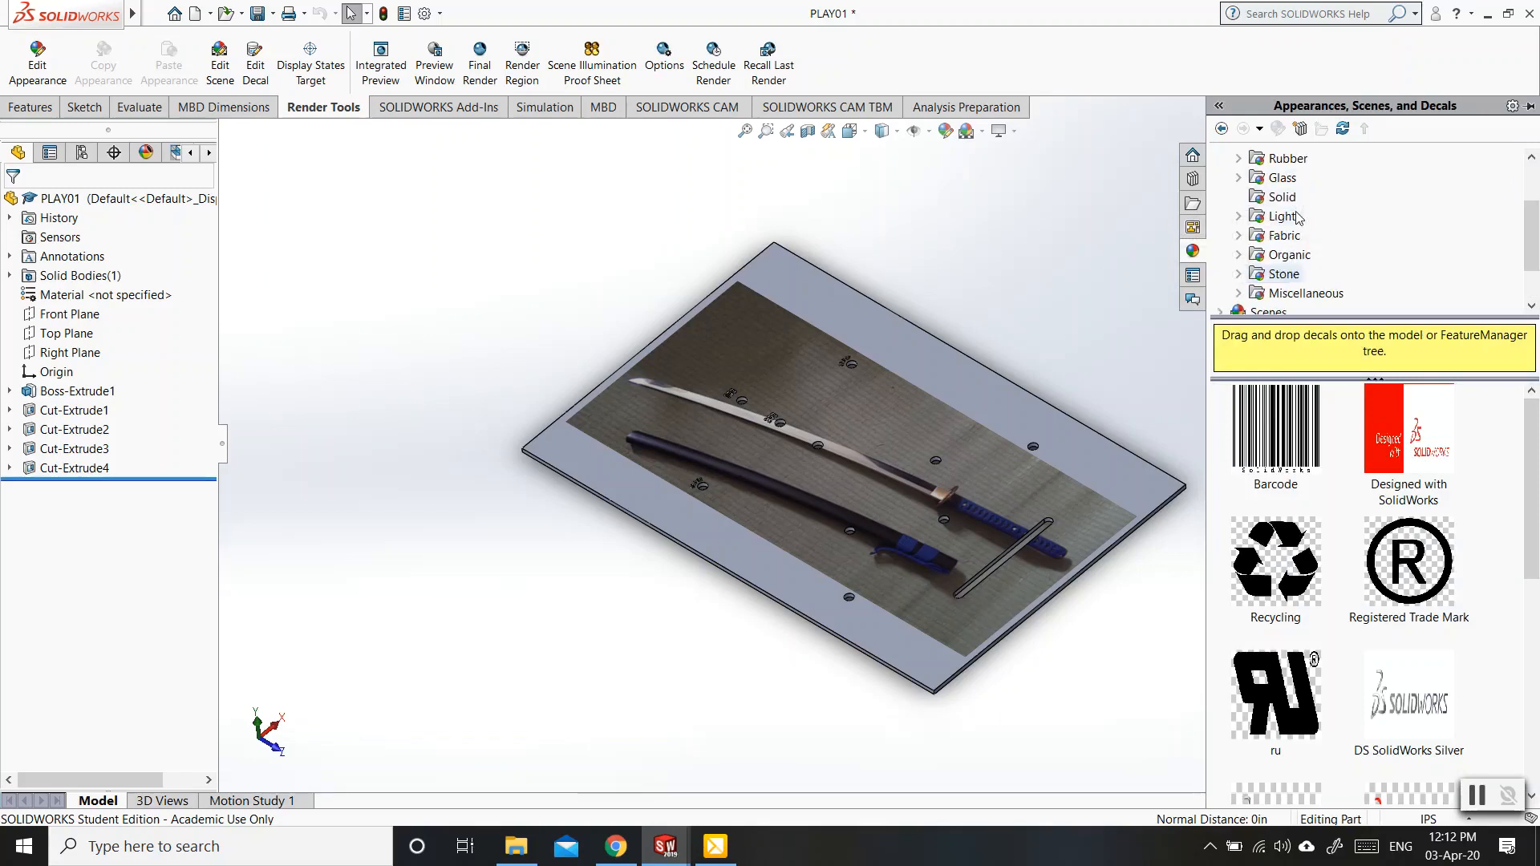
click(1239, 255)
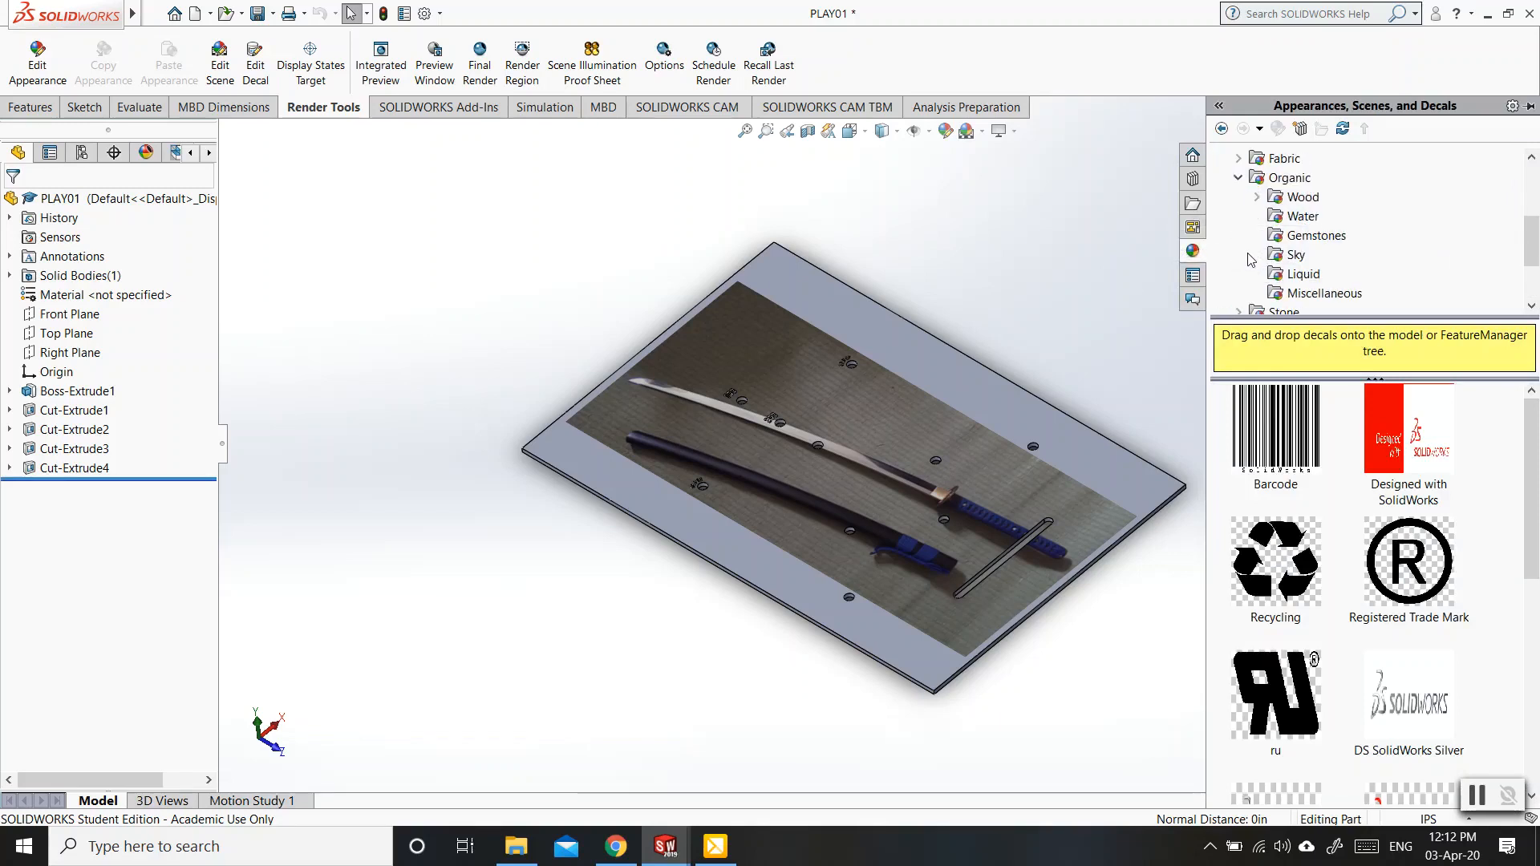
click(1258, 198)
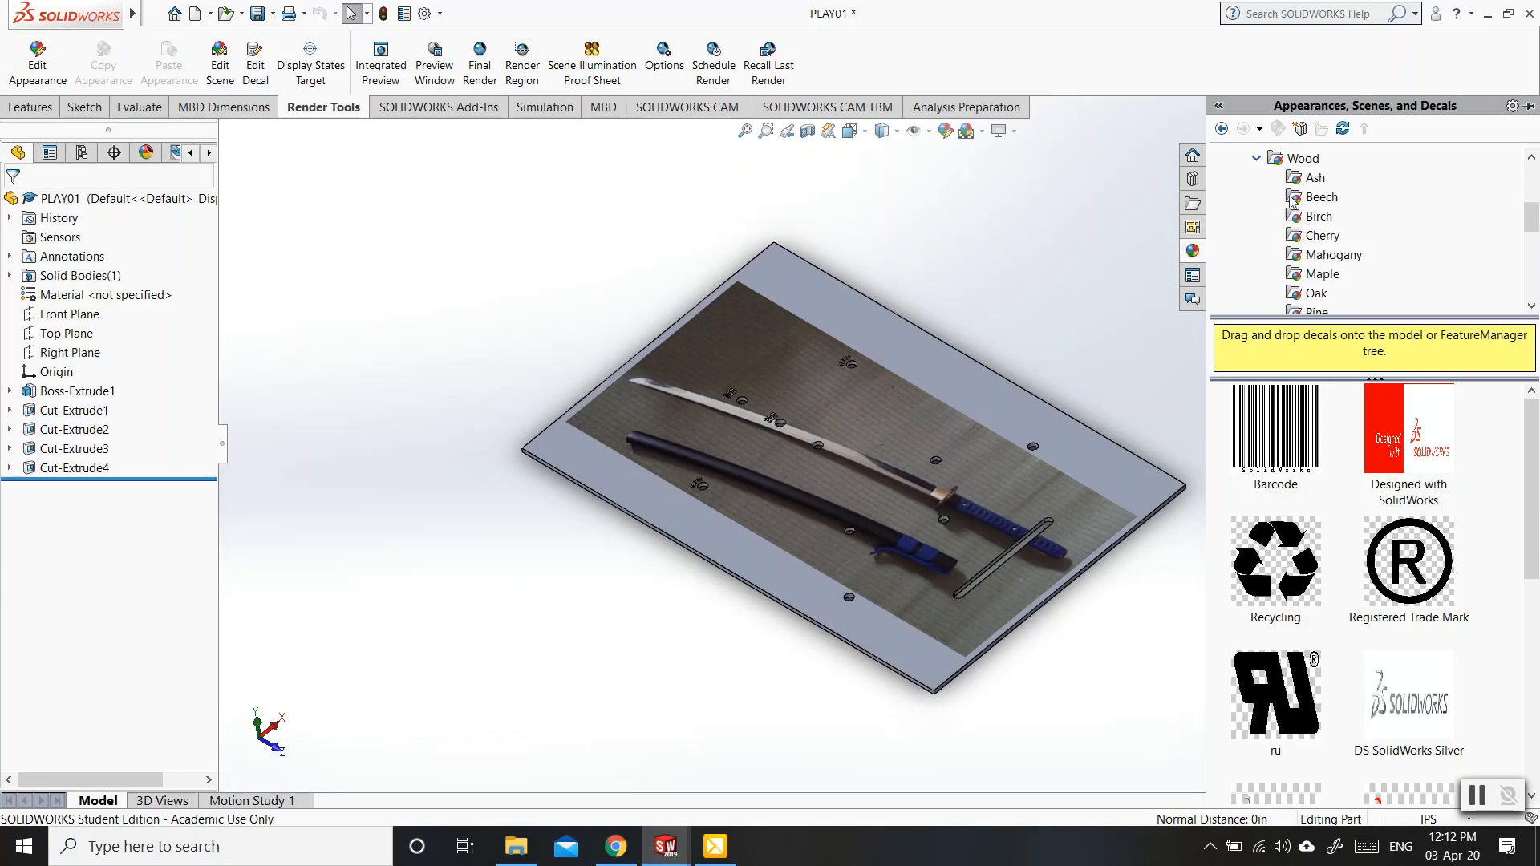
scroll(1324, 216, down, 1)
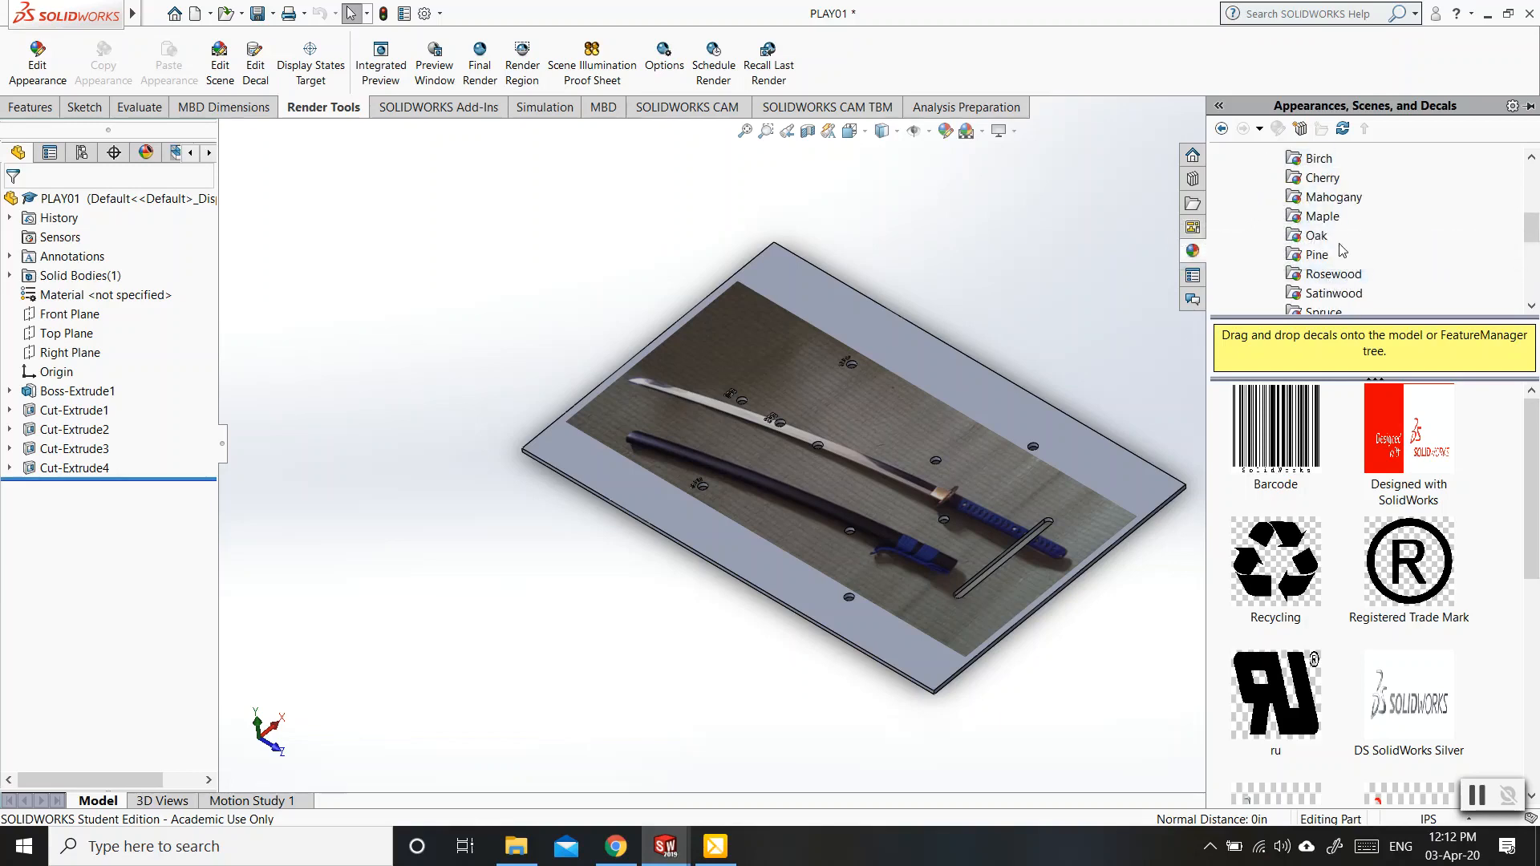
click(1318, 237)
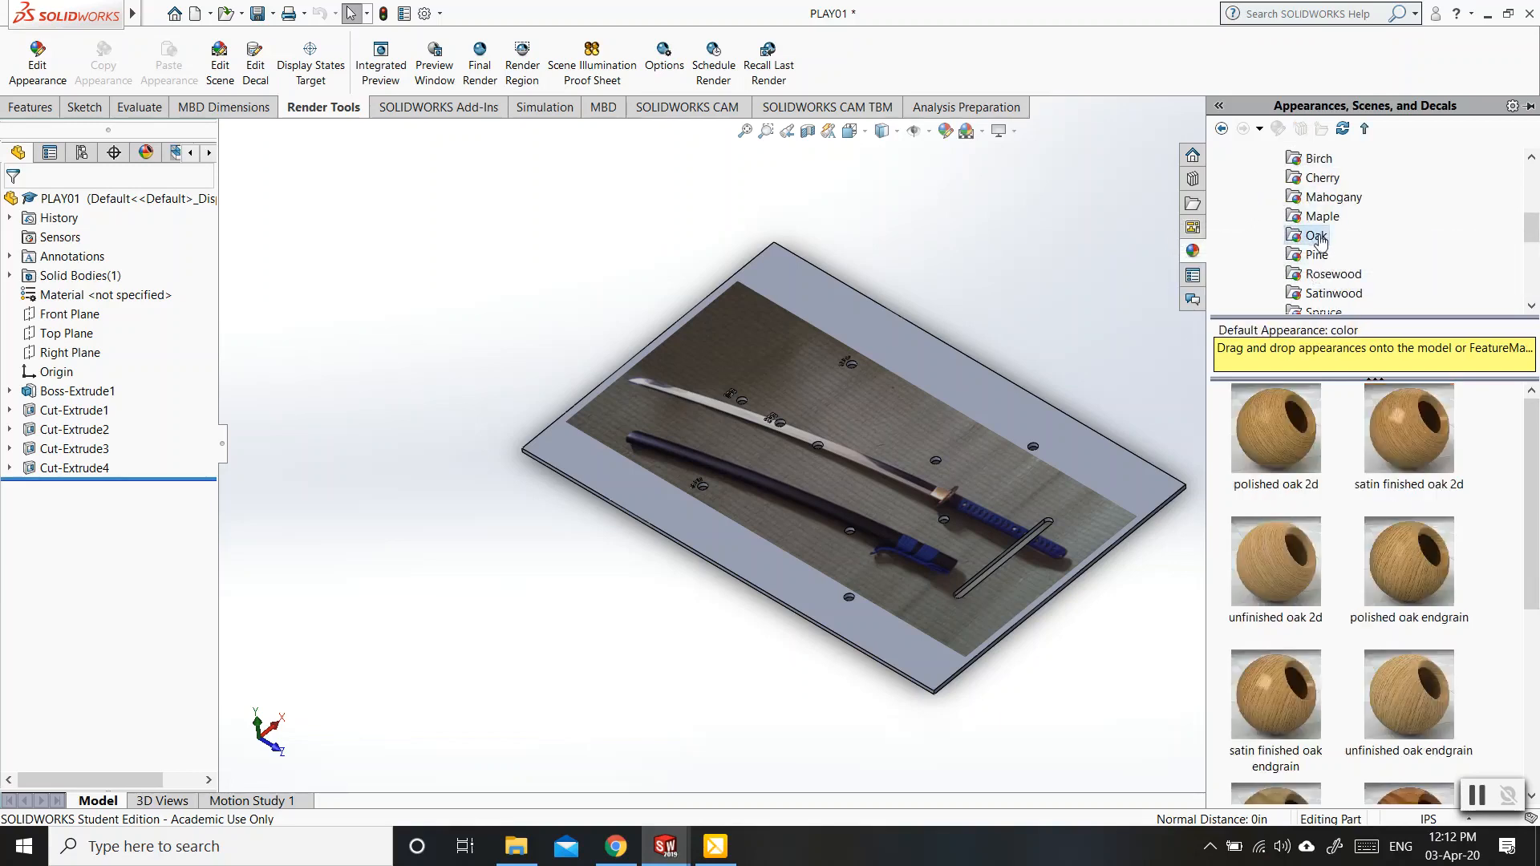
click(1324, 276)
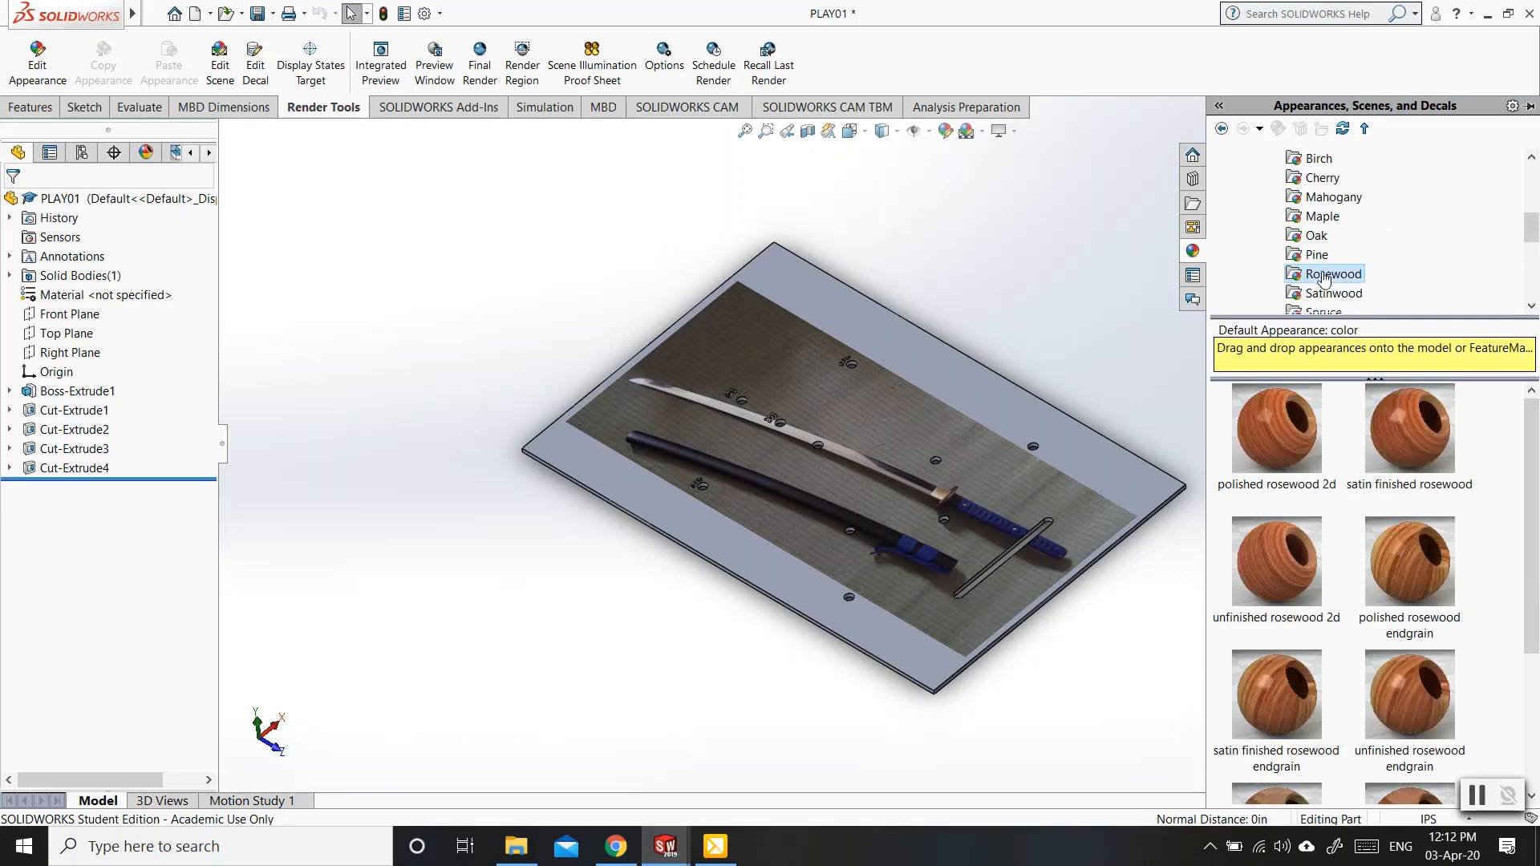
Apply the satin finished rosewood appearance to the plate's whole body.
scroll(1328, 541, down, 3)
mouse_move(1339, 554)
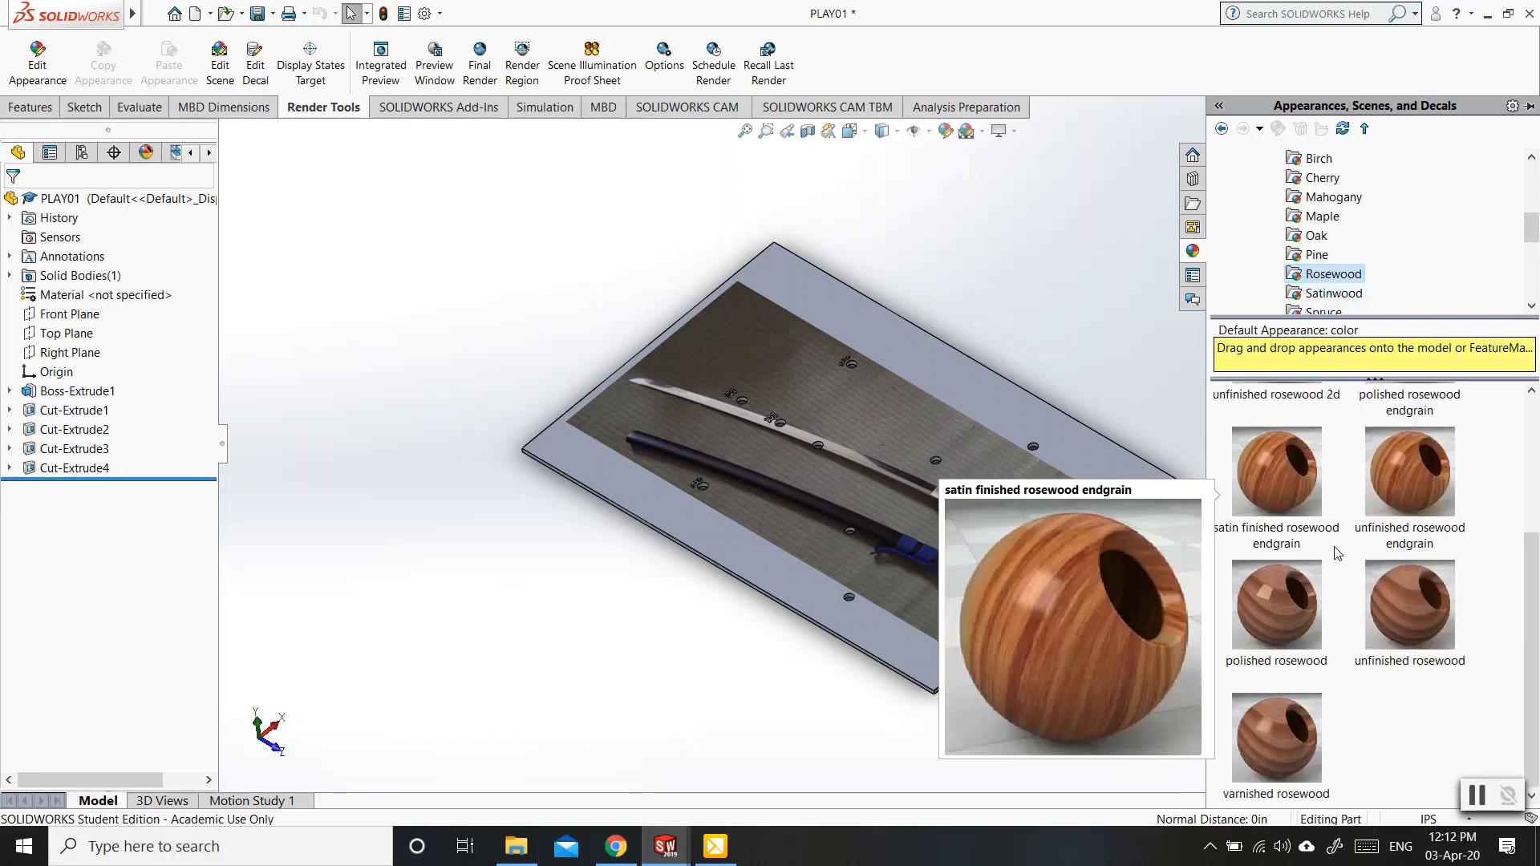
mouse_move(1289, 600)
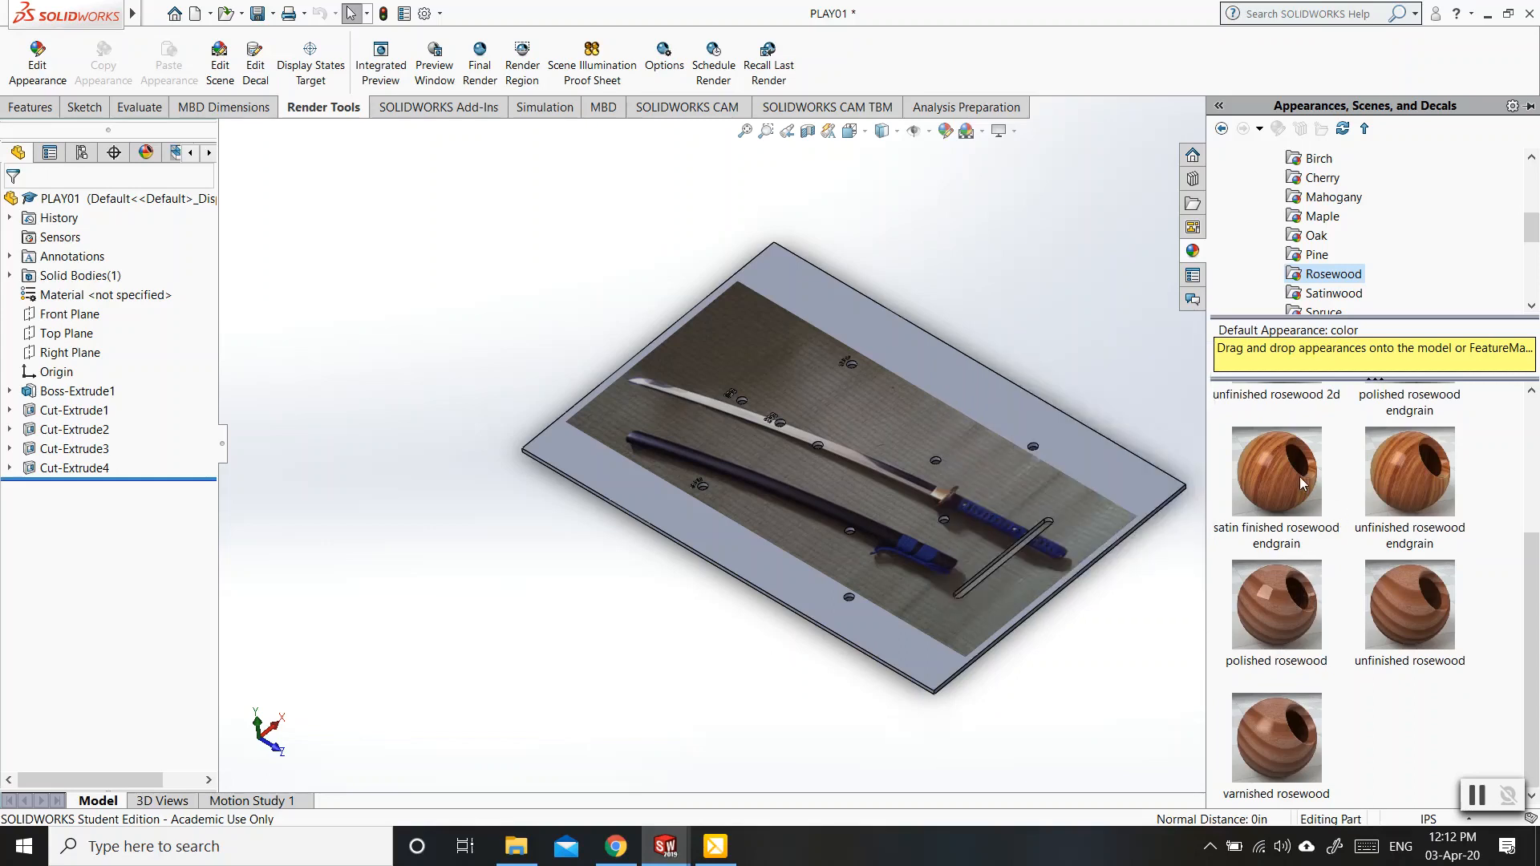
mouse_move(1302, 474)
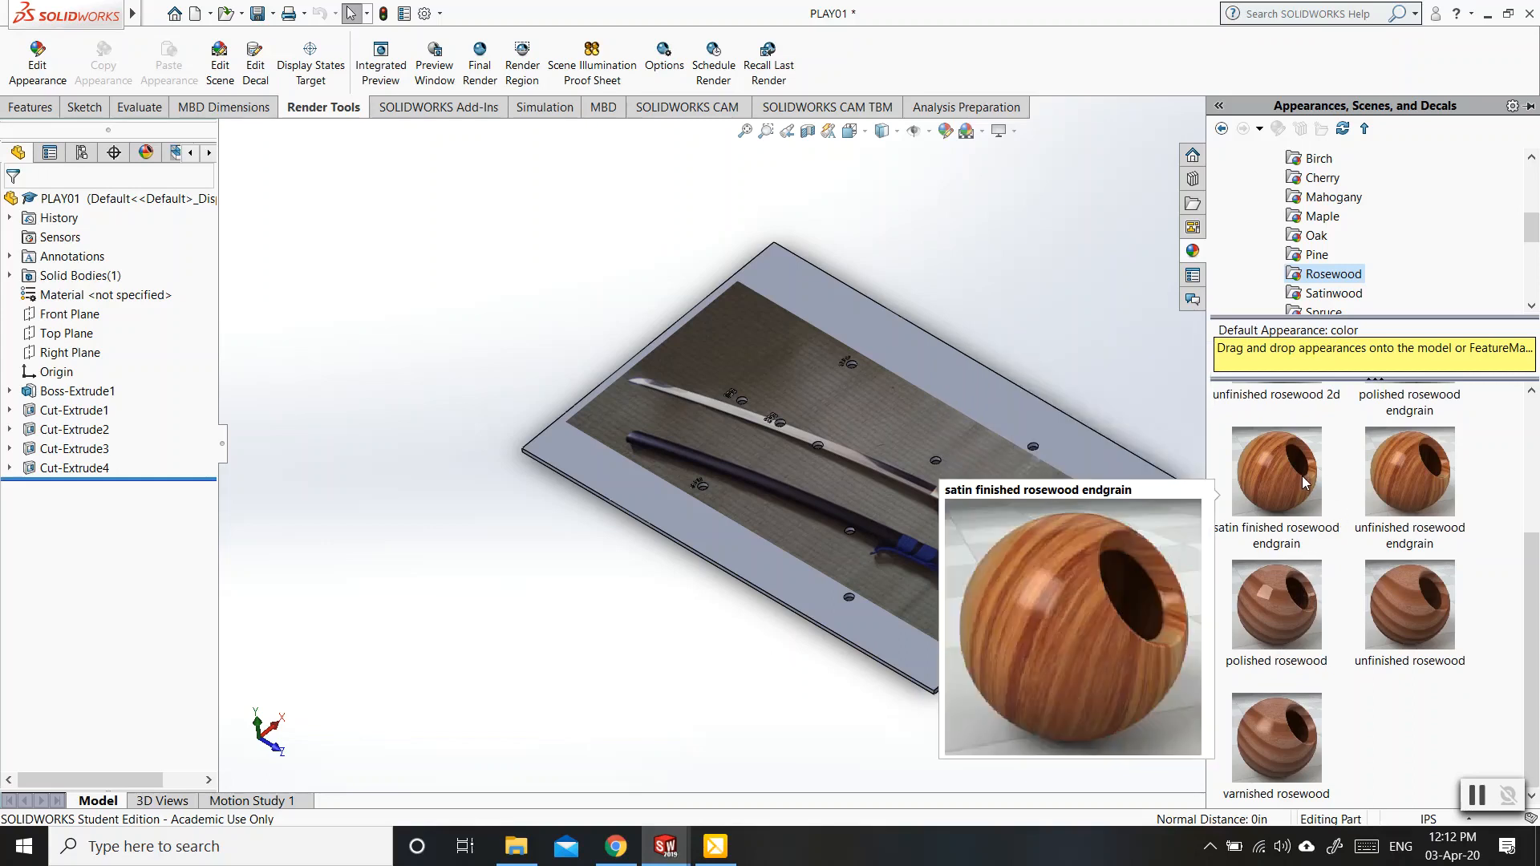
scroll(1302, 487, up, 2)
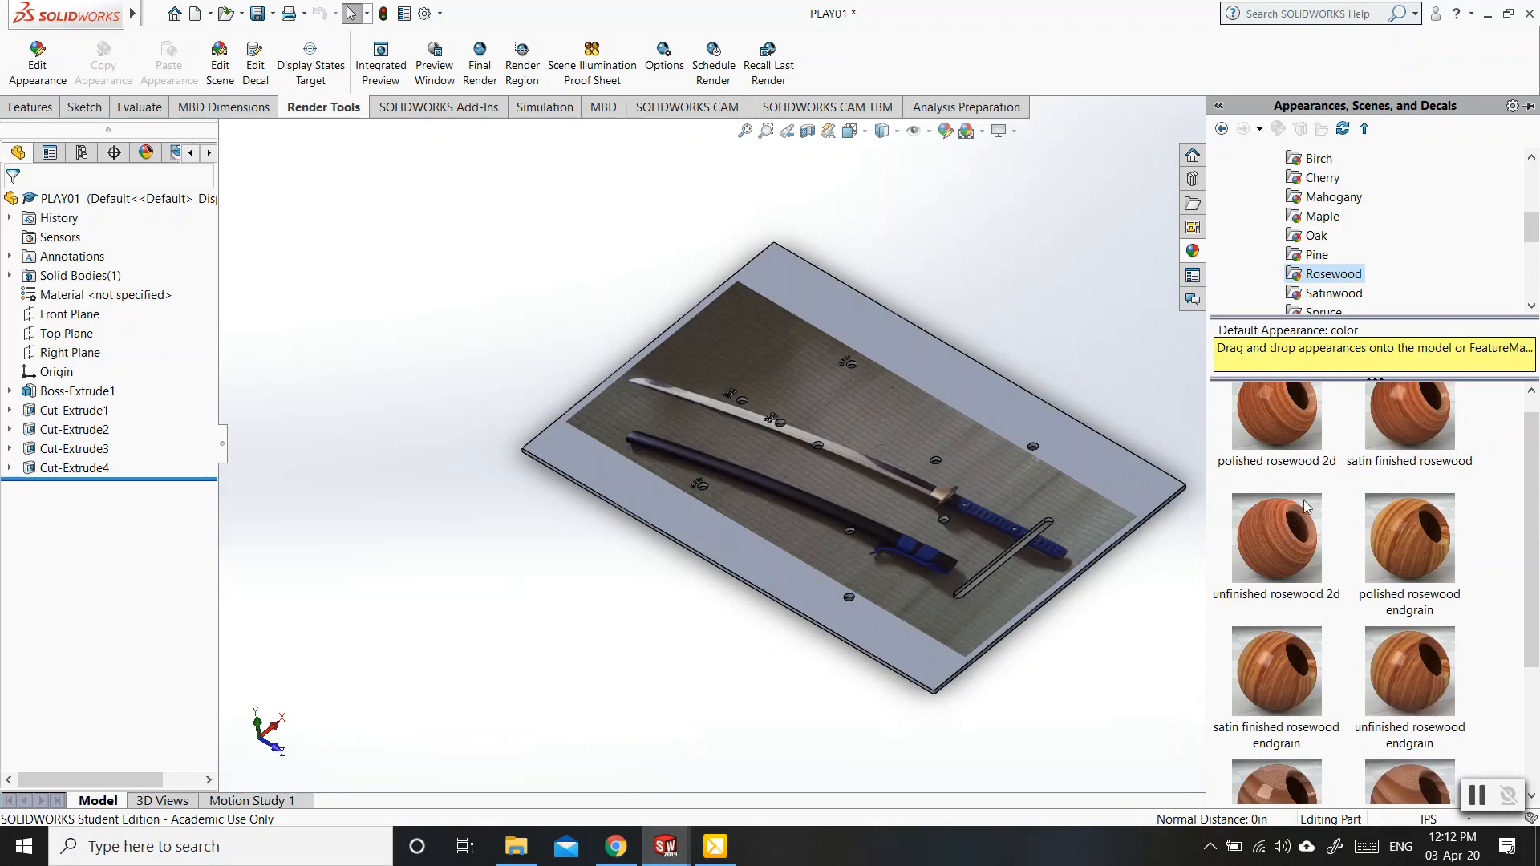
mouse_move(1411, 434)
drag(1408, 428, 1075, 450)
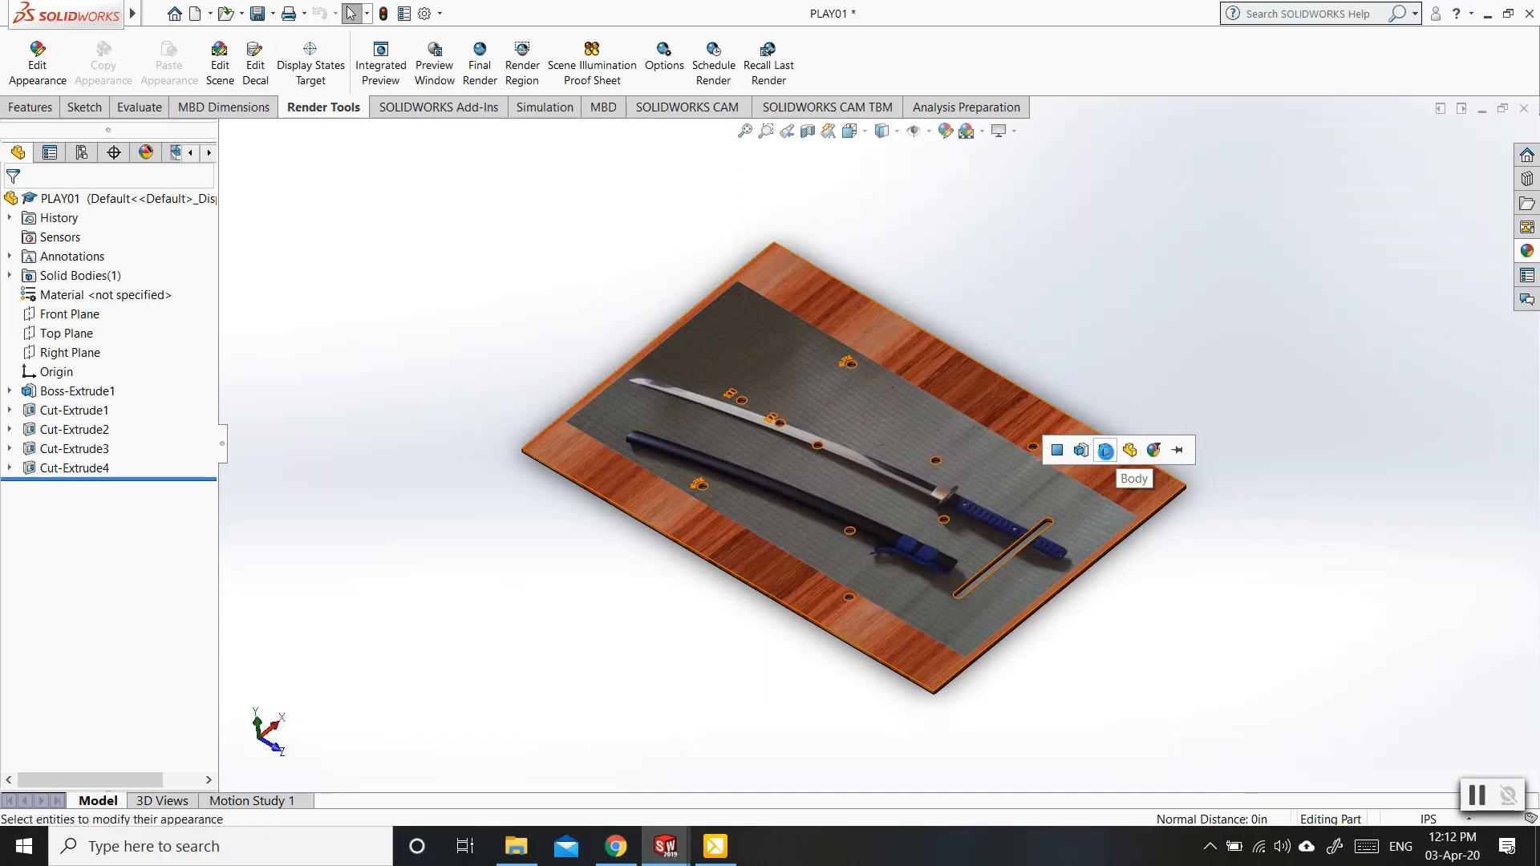
click(1106, 451)
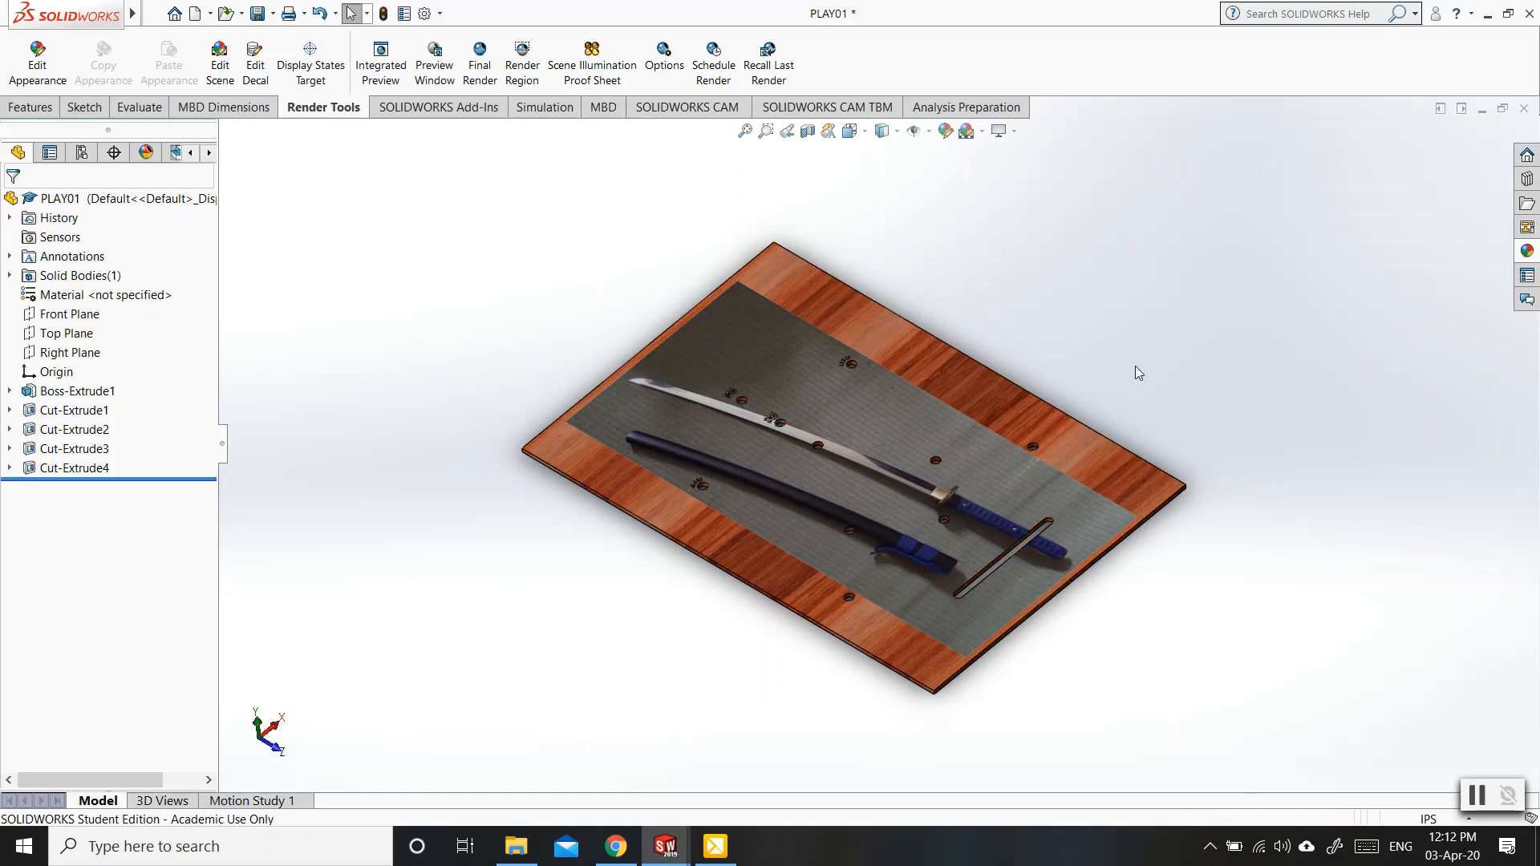
Examine how the rosewood and the decal look around the engraved numbers, the holes and the slot.
scroll(790, 422, up, 3)
scroll(790, 438, down, 3)
scroll(838, 439, down, 8)
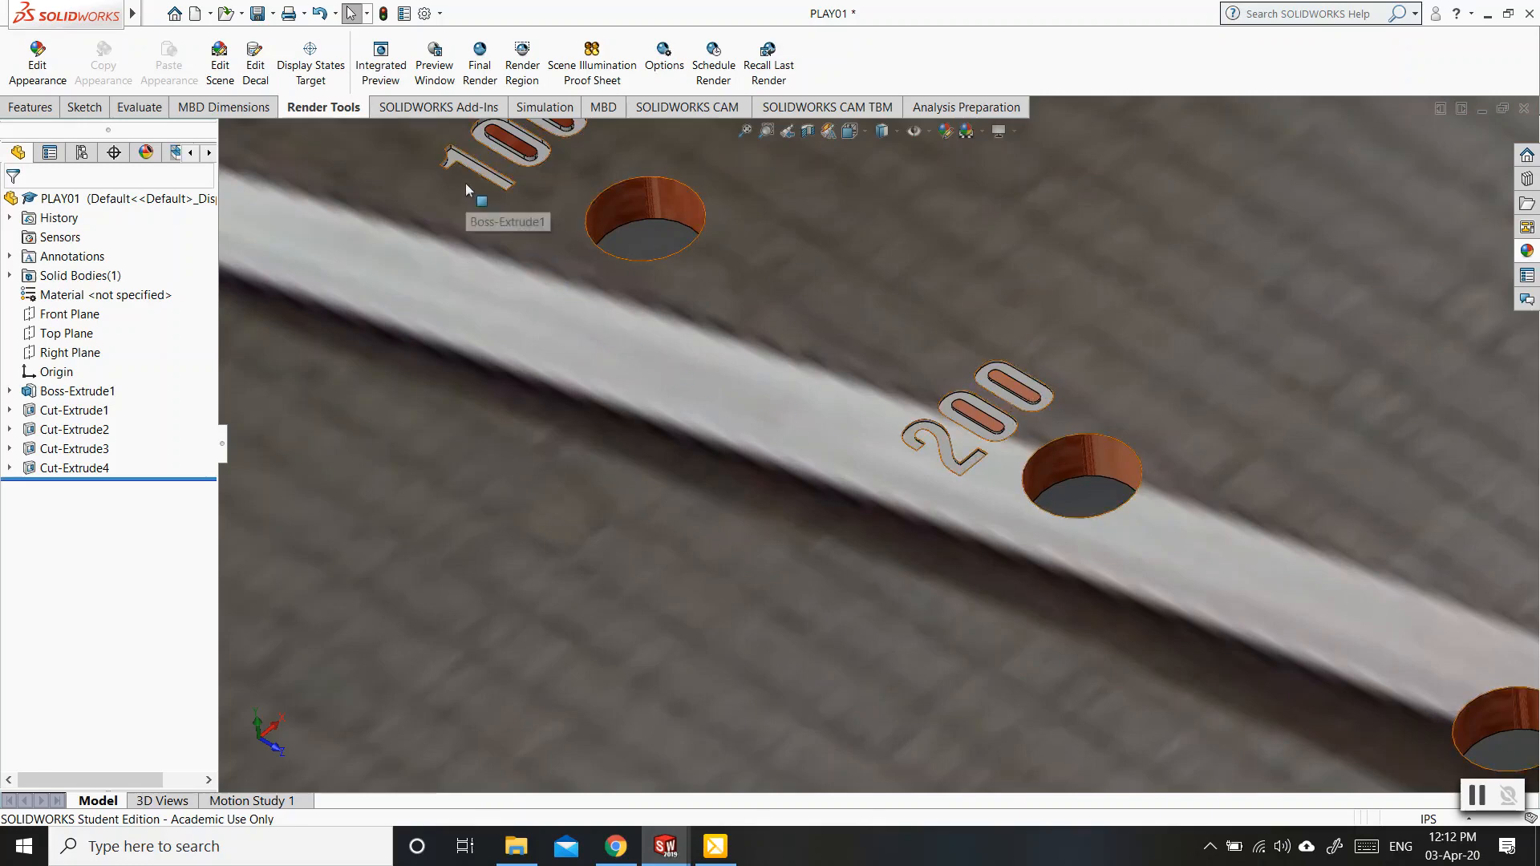
scroll(470, 178, up, 1)
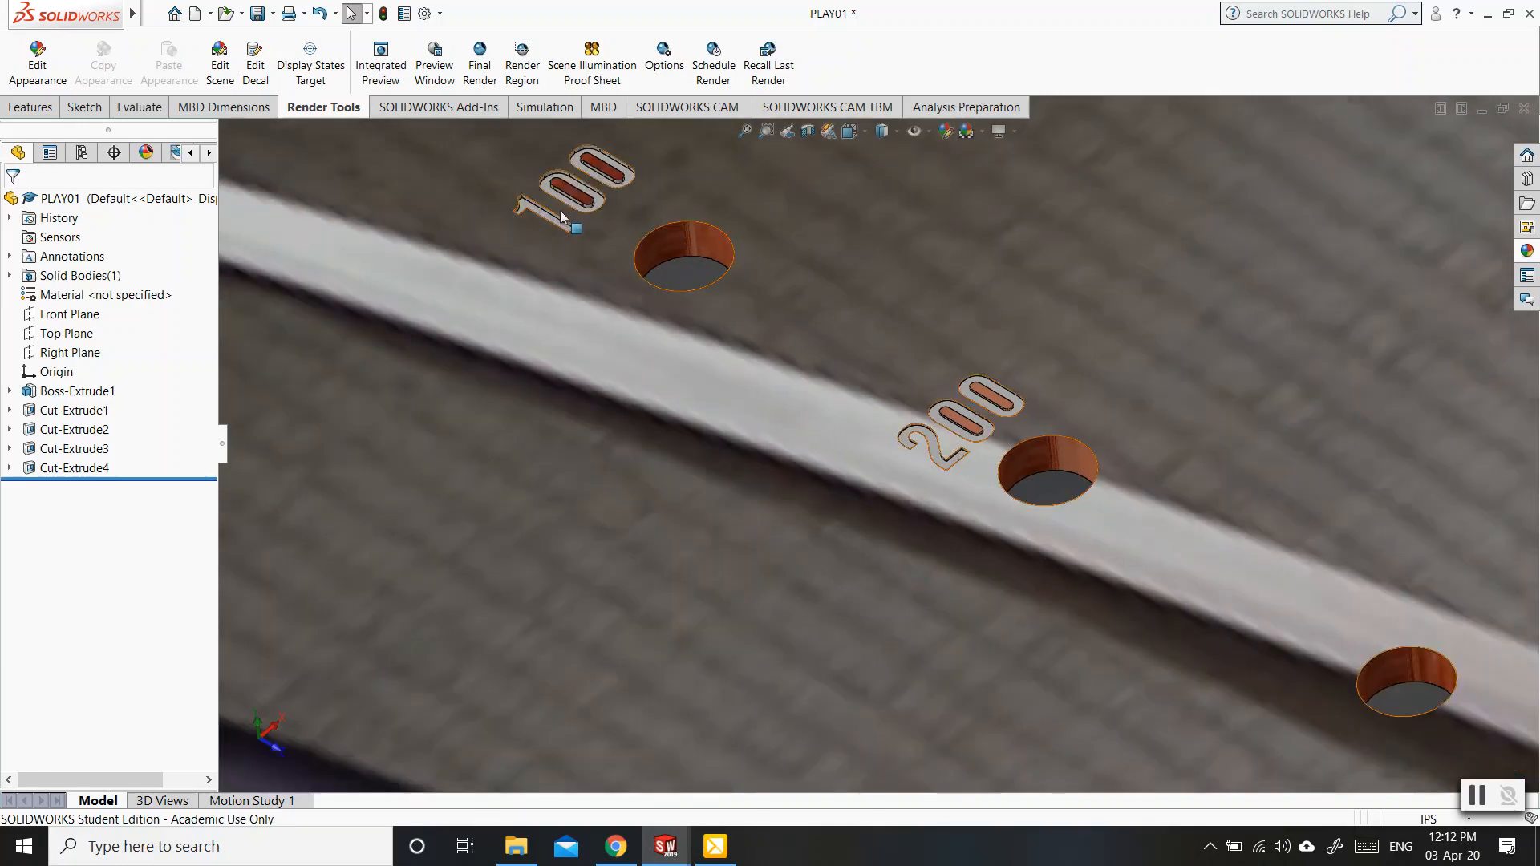
scroll(562, 215, up, 10)
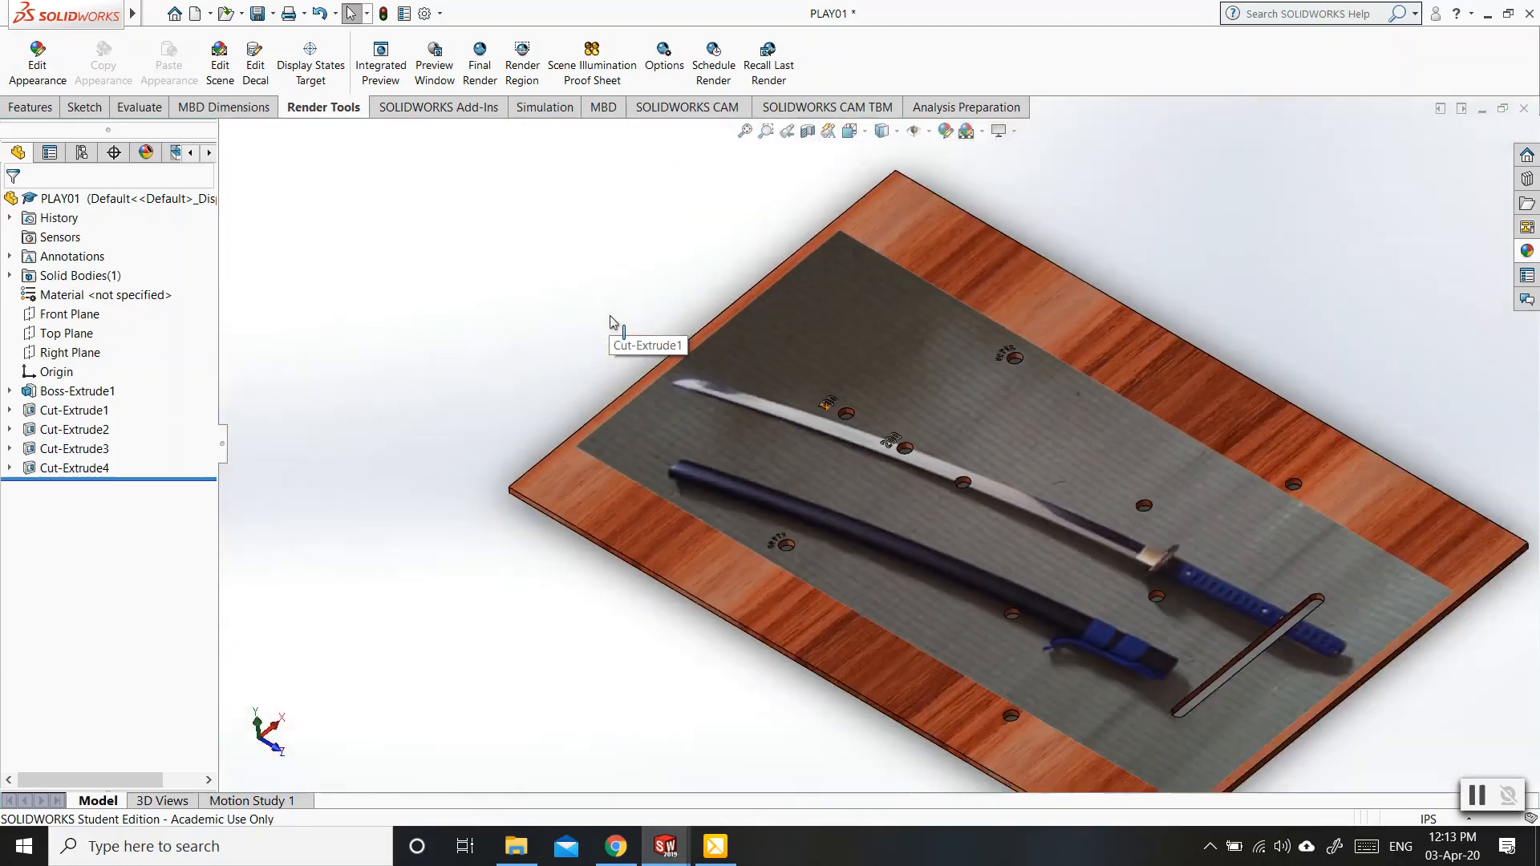
middle_drag(1008, 543, 982, 489)
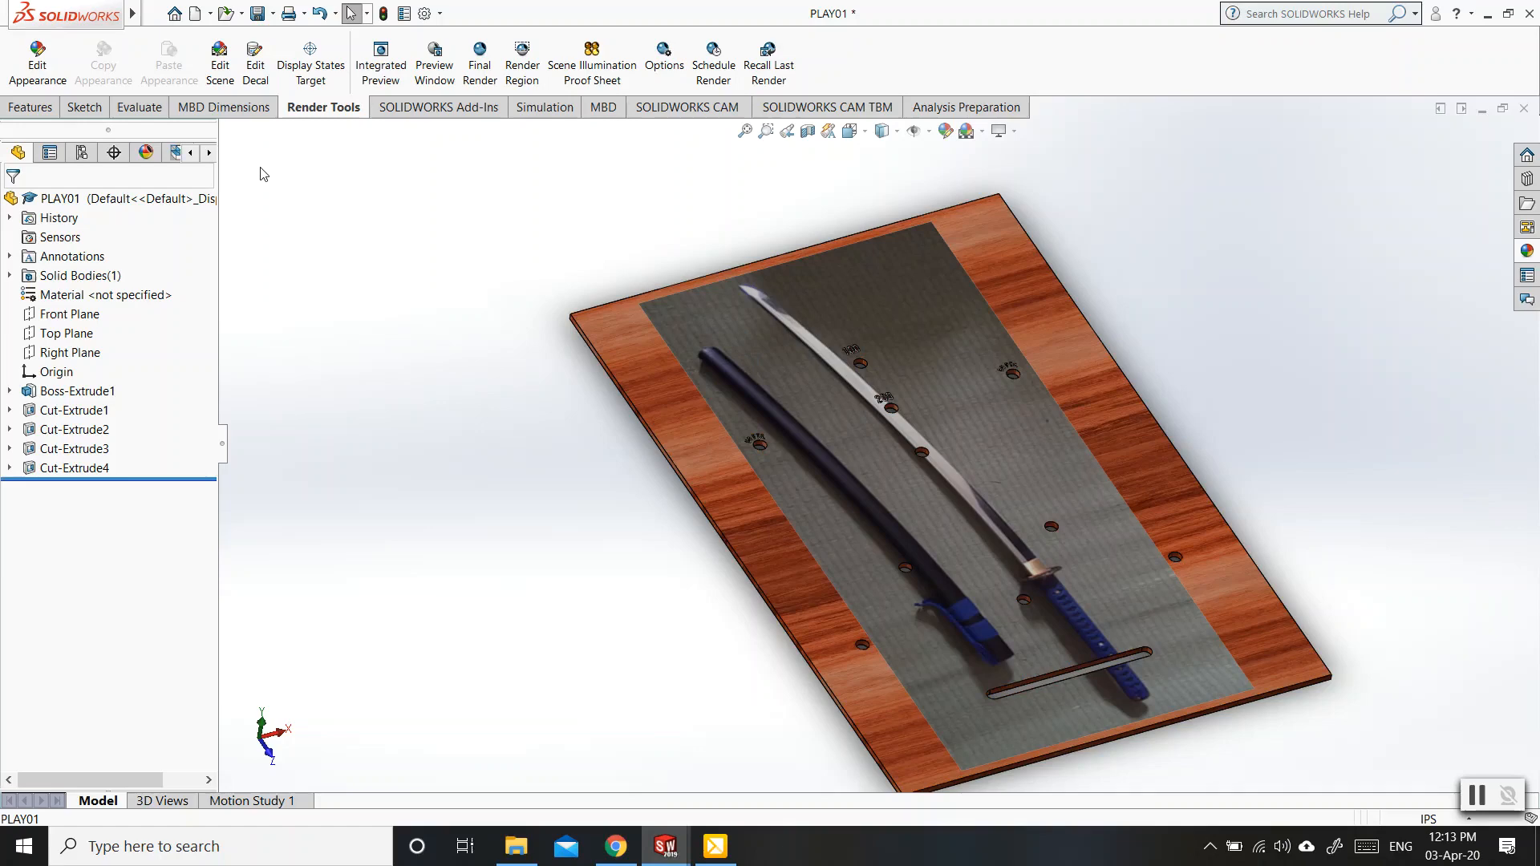
click(256, 73)
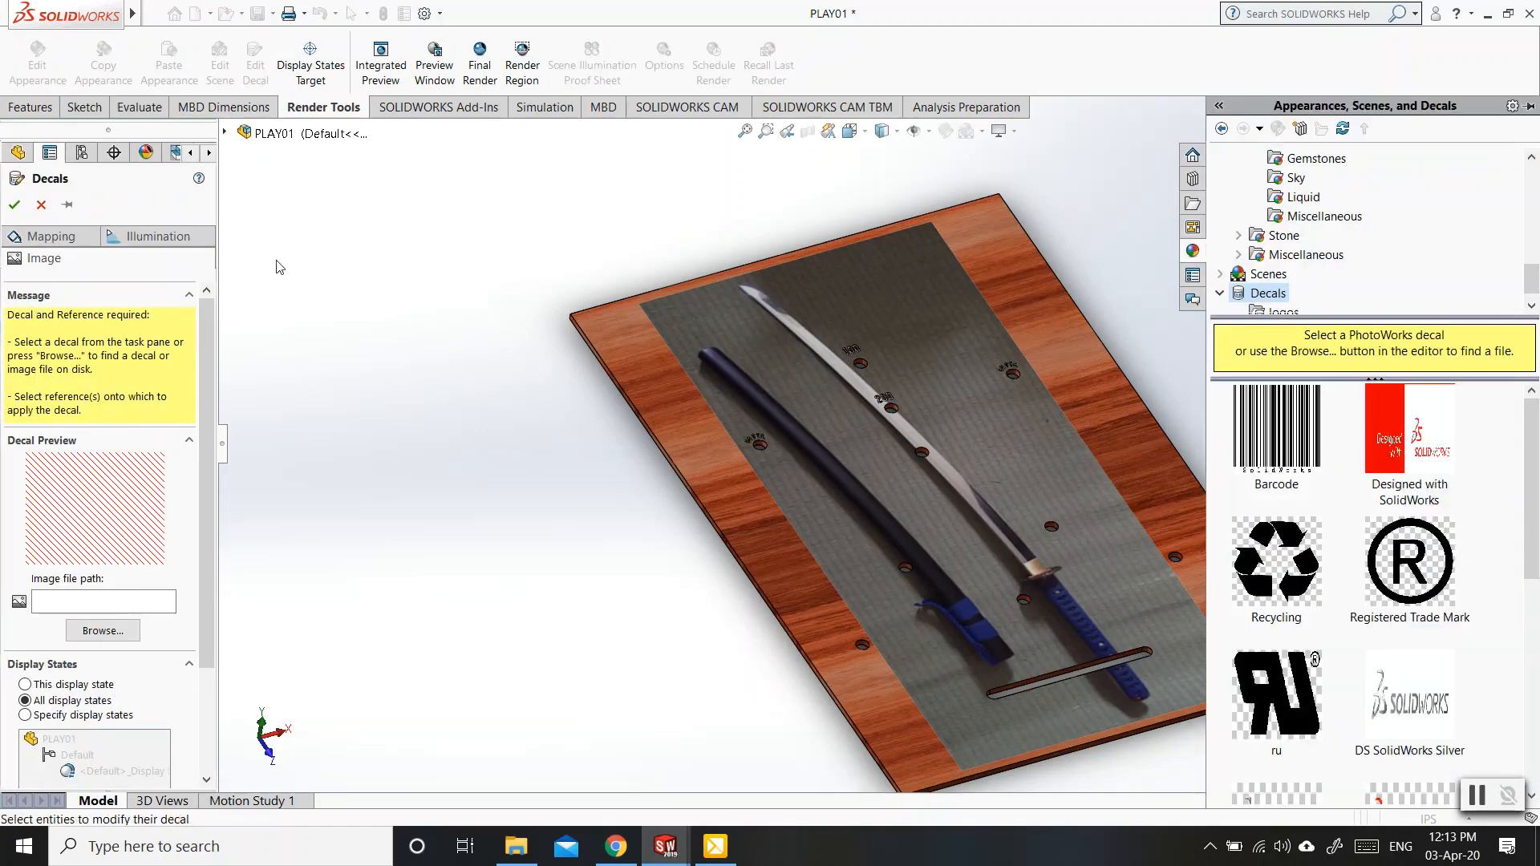
click(686, 306)
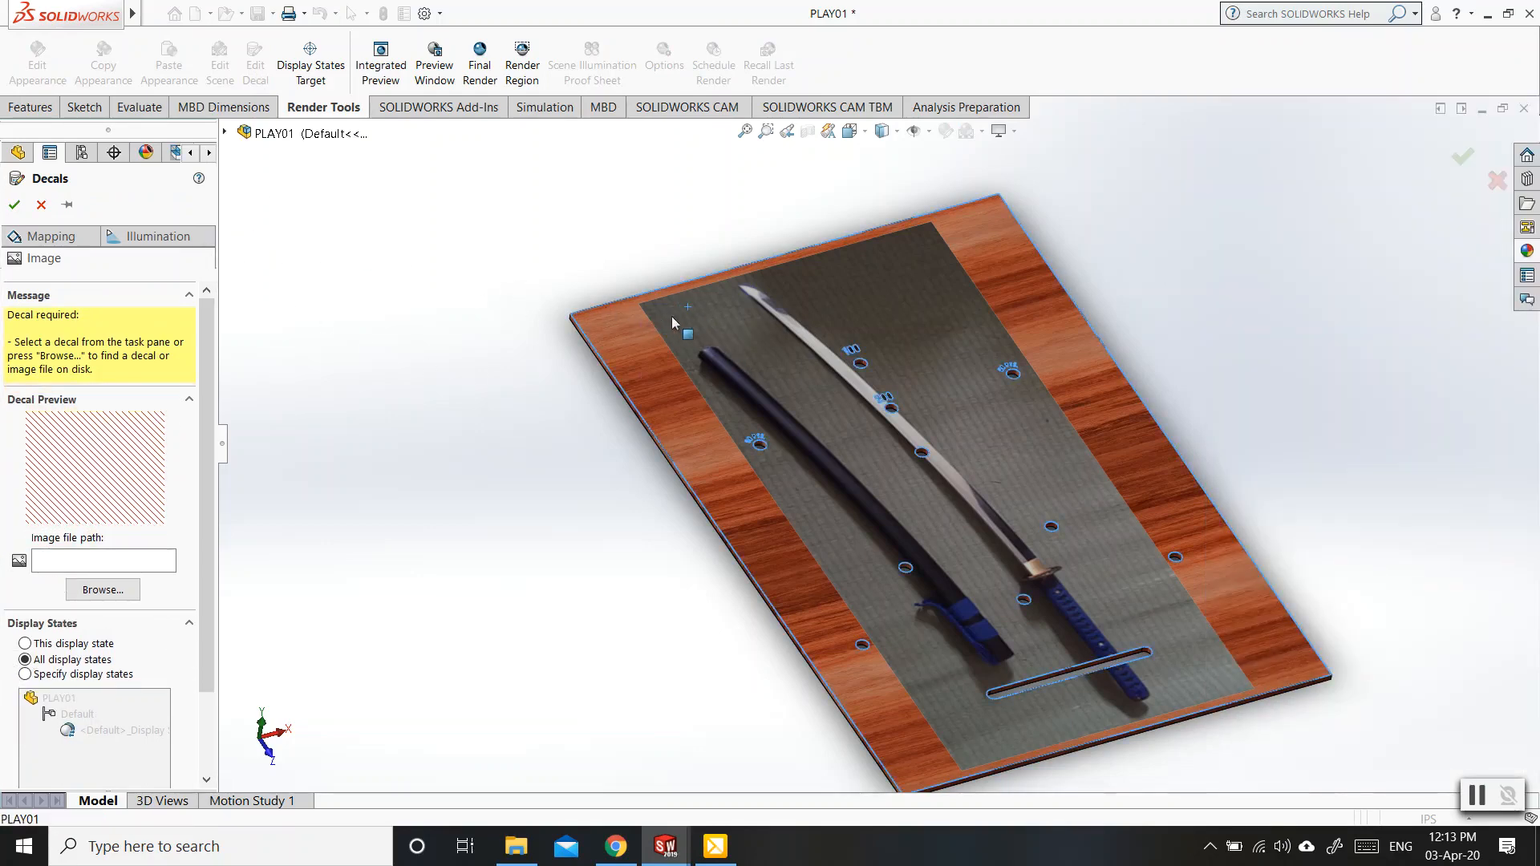
click(41, 206)
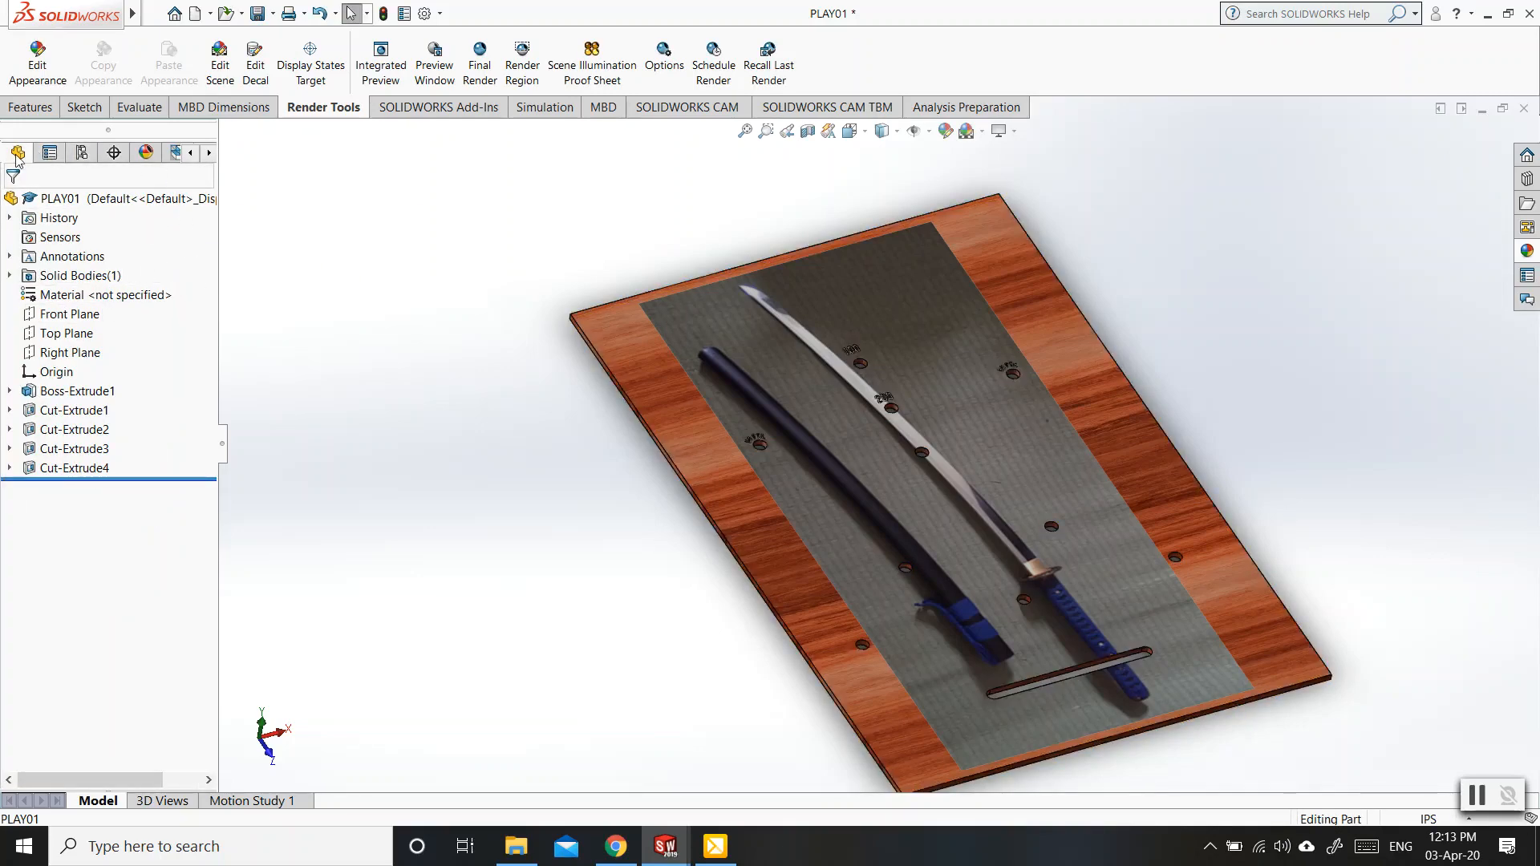
Review the part's appearances, scene and lights in the DisplayManager, and expand the custom-kat-lite-example decal to its assigned face.
click(146, 154)
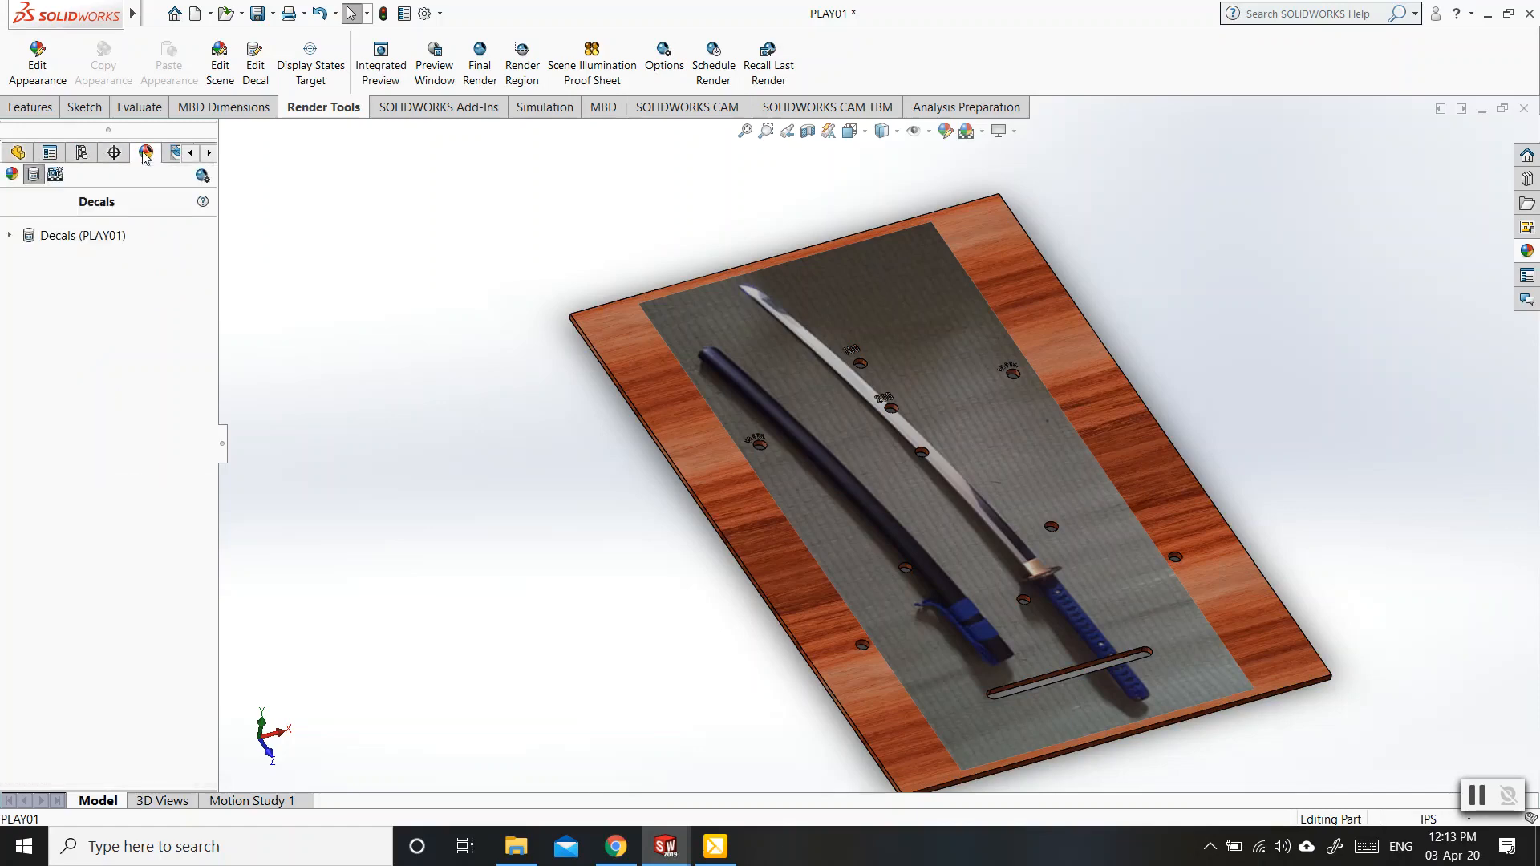
click(11, 174)
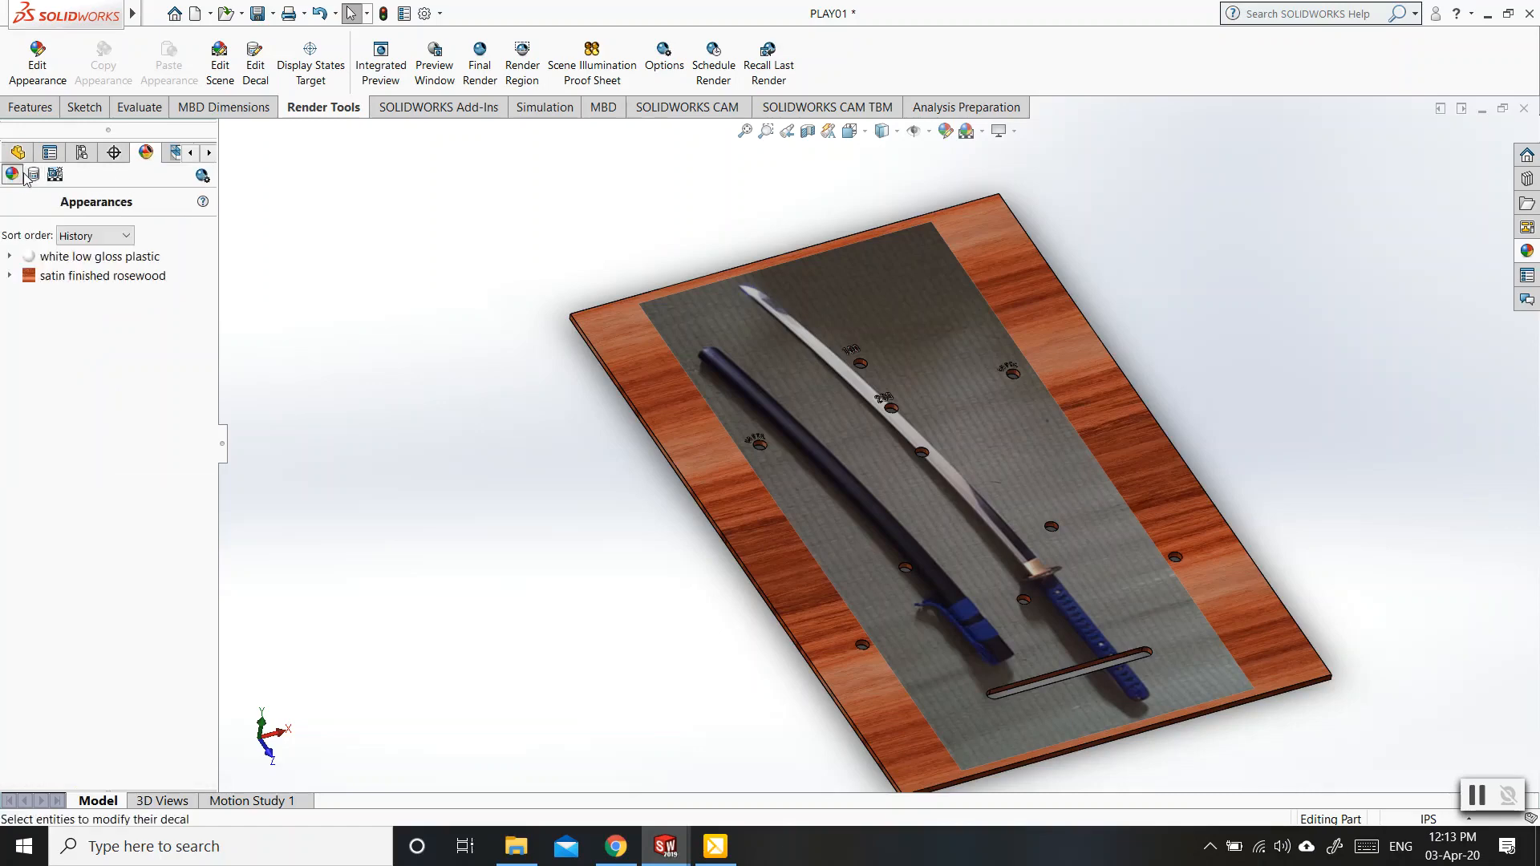
click(35, 176)
click(56, 175)
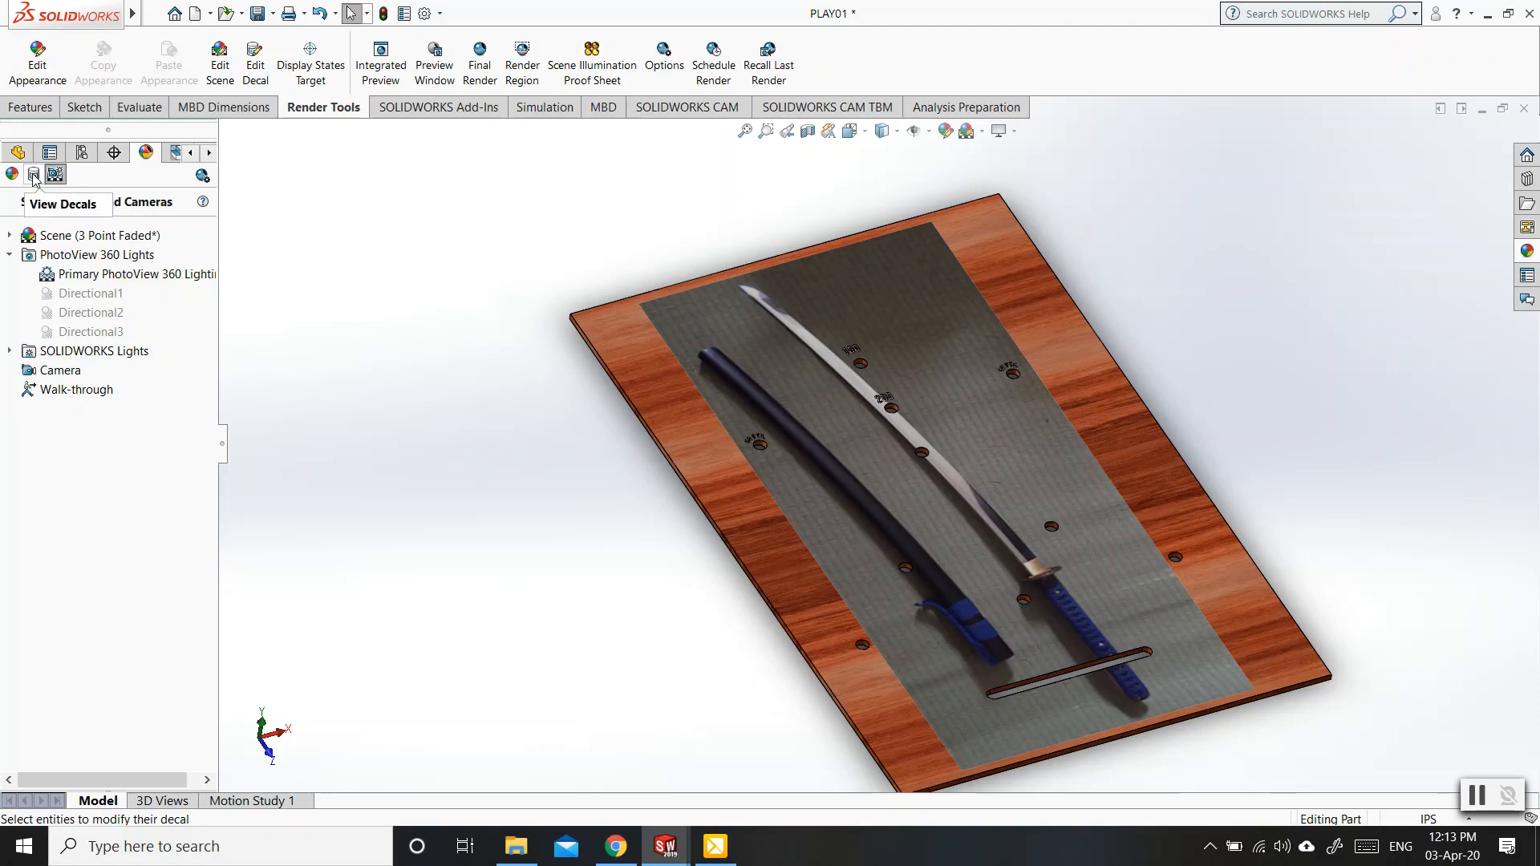
click(34, 175)
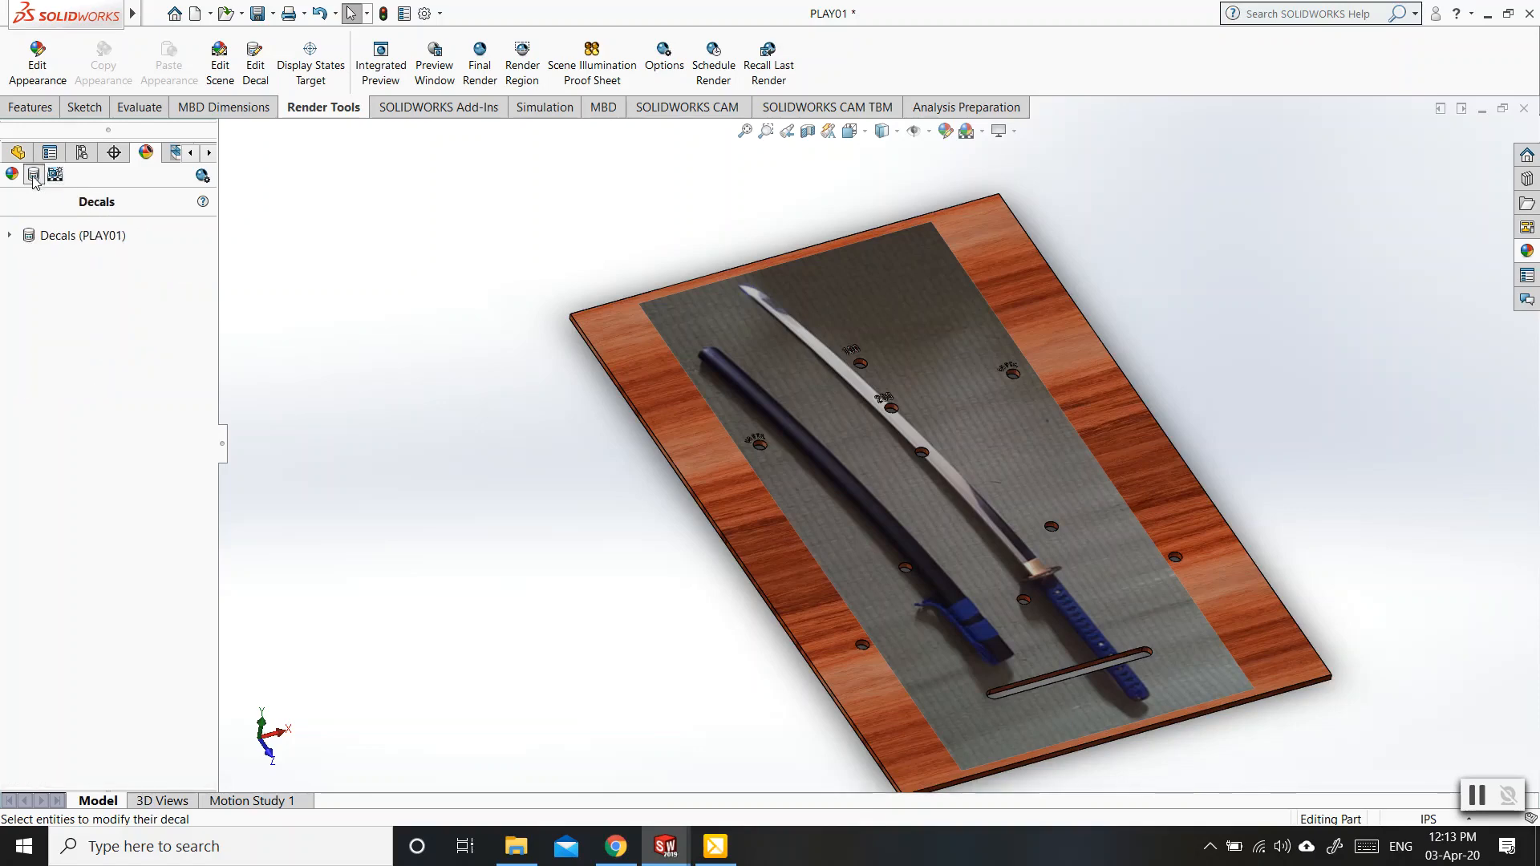
click(9, 237)
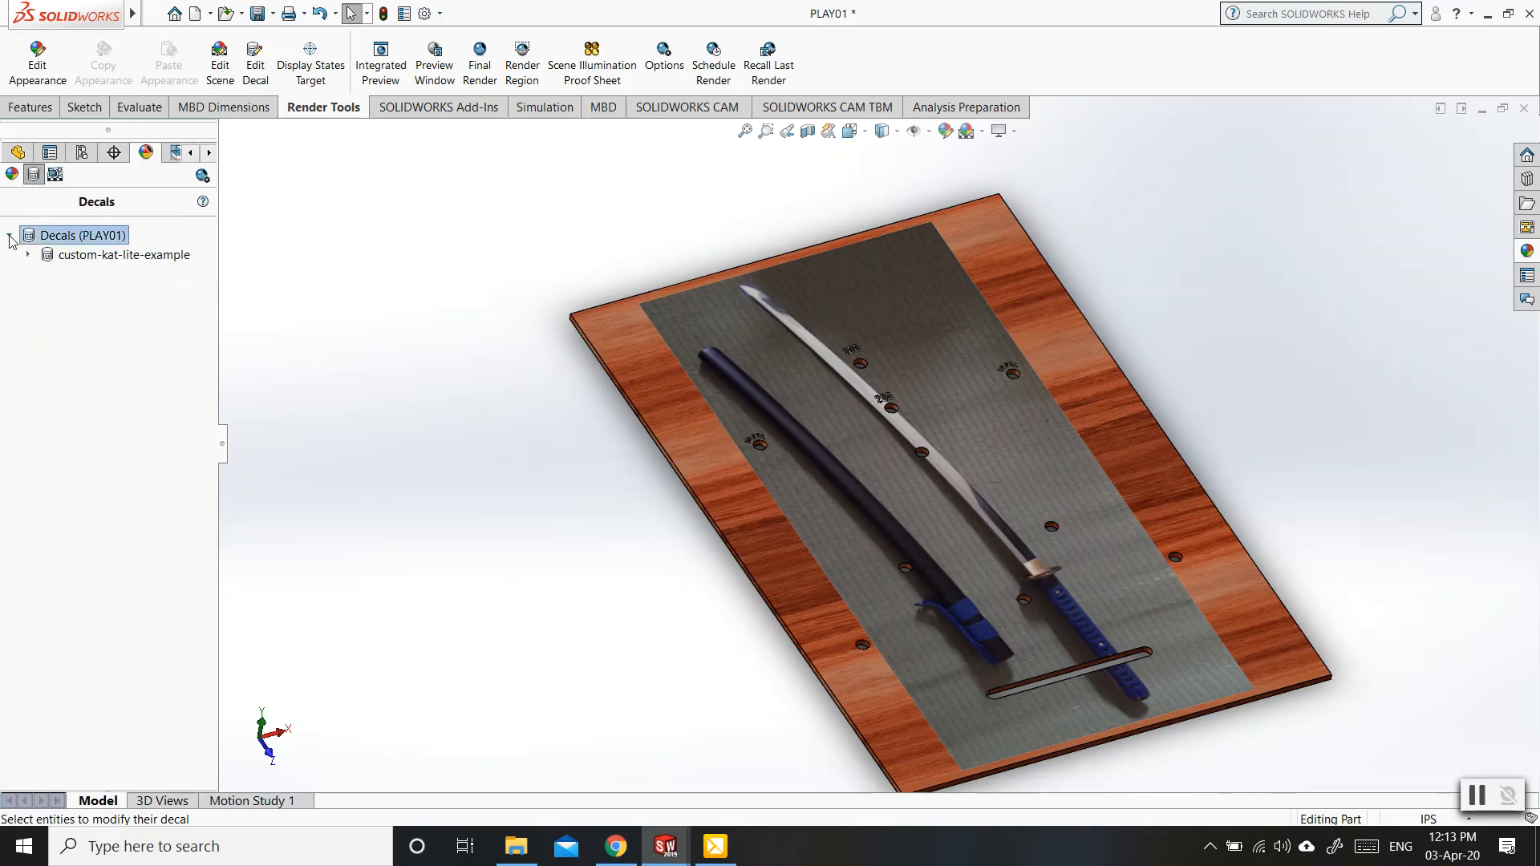
mouse_move(43, 259)
click(29, 255)
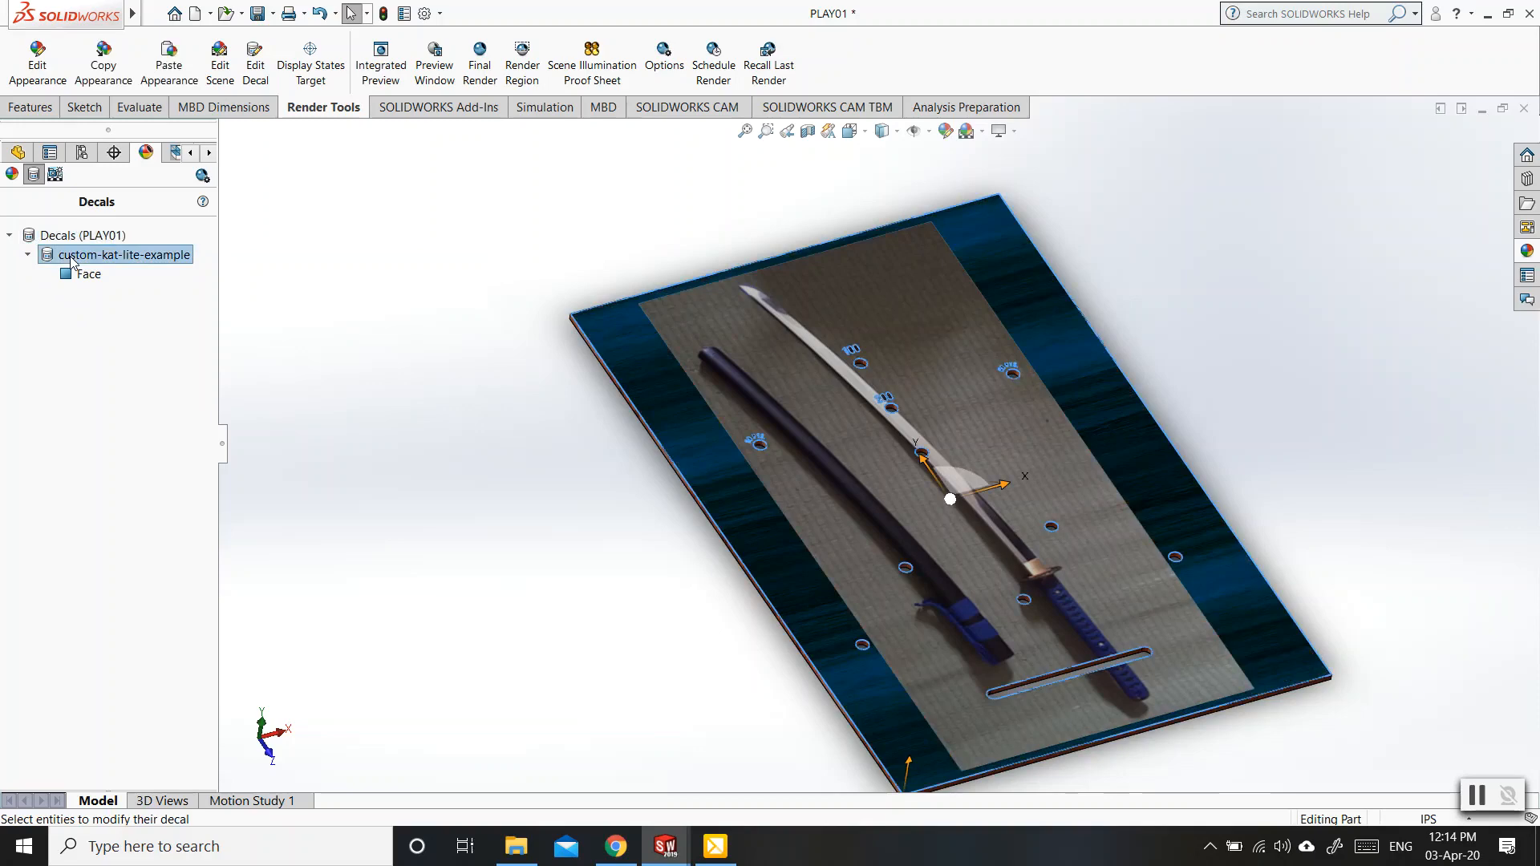
Edit the custom-kat-lite-example decal and rotate the katana image clockwise so it lies diagonally across the plate's face.
right_click(72, 262)
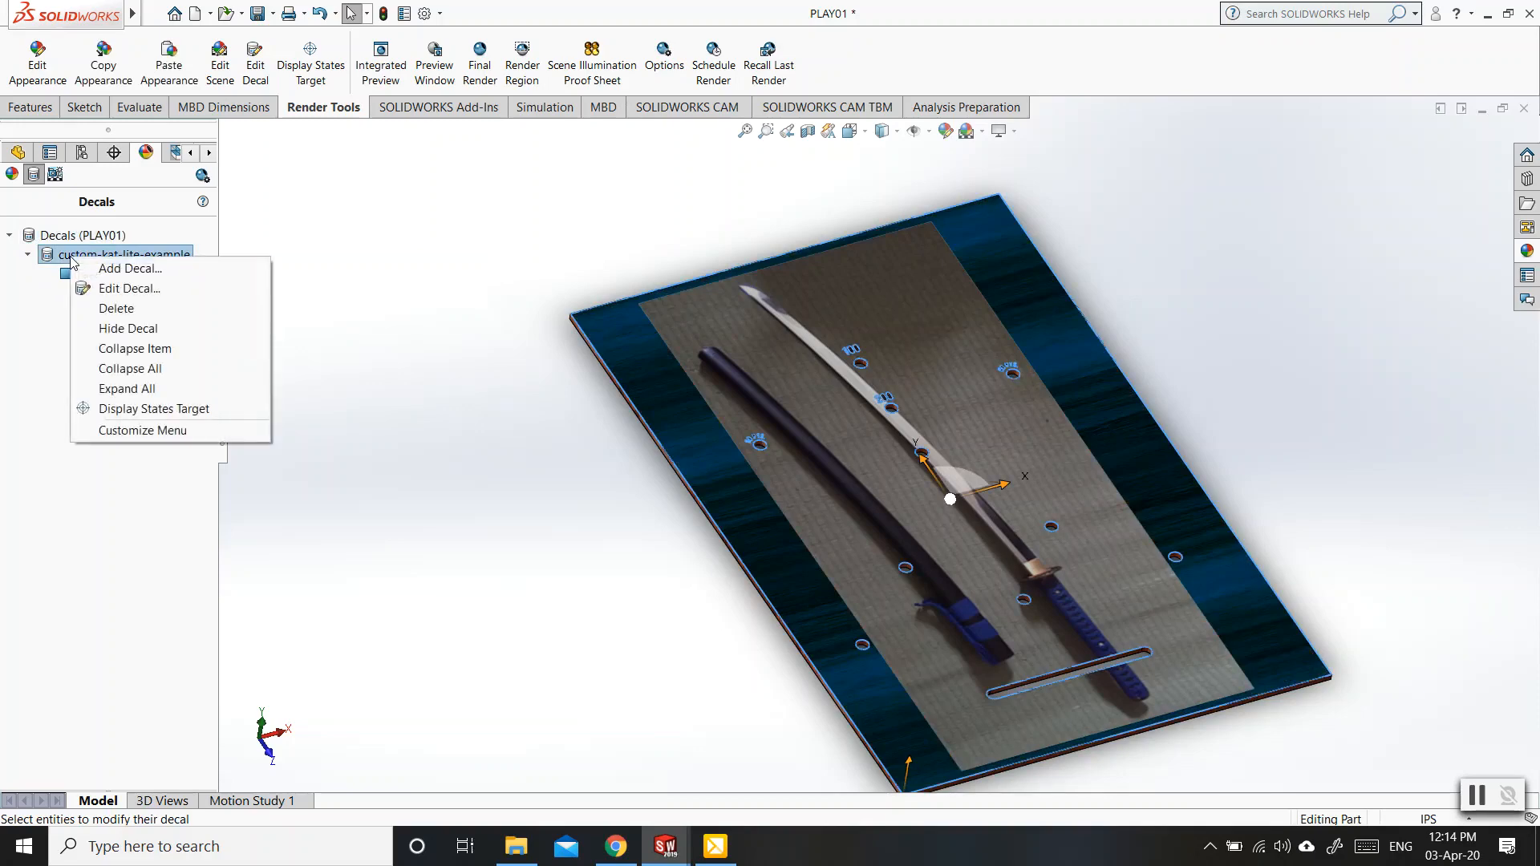
click(112, 290)
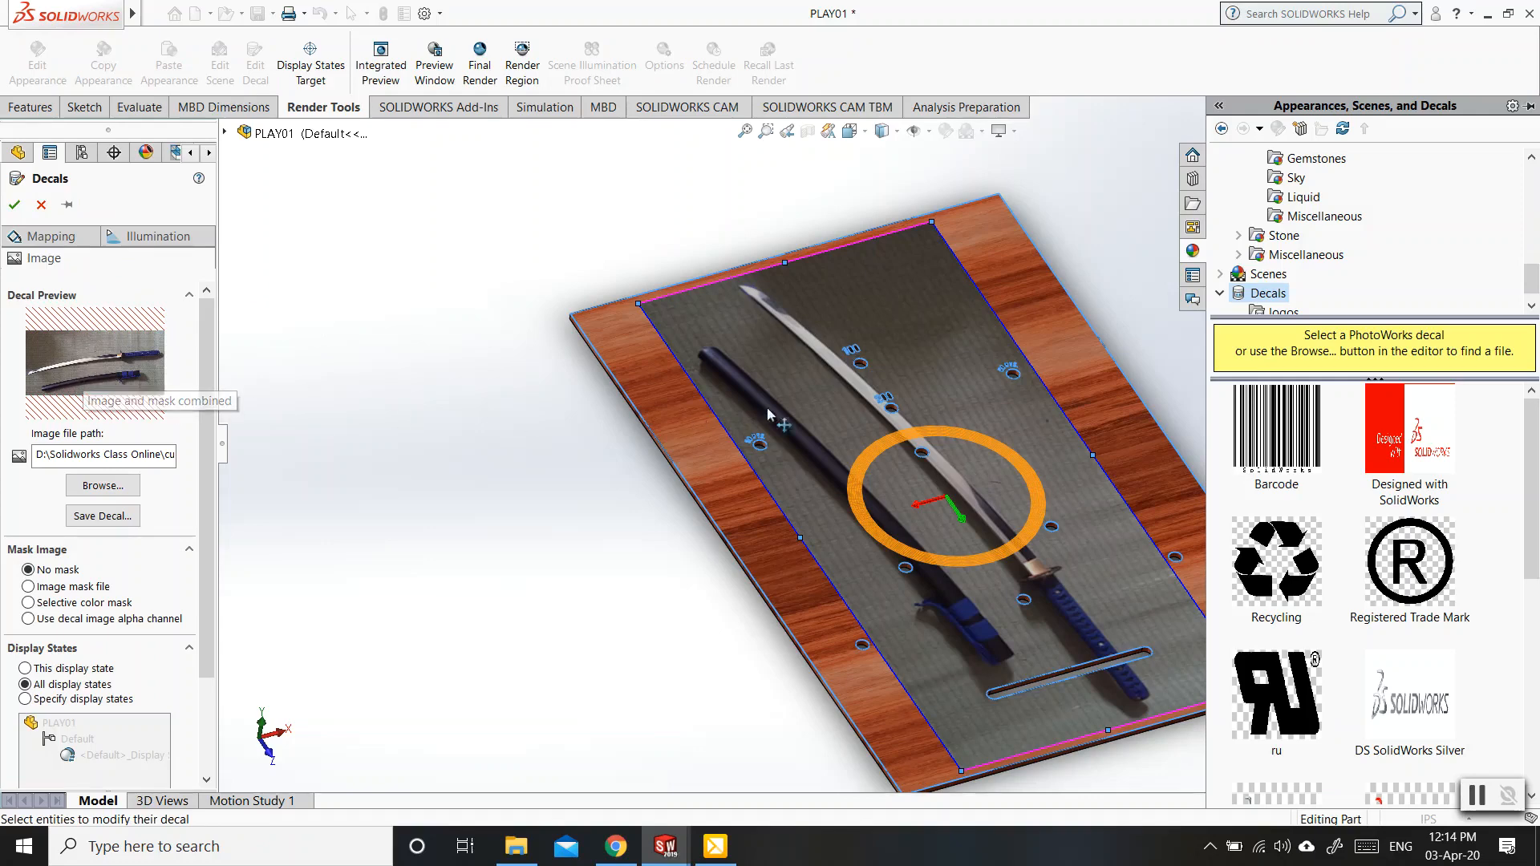
click(886, 439)
drag(885, 438, 919, 431)
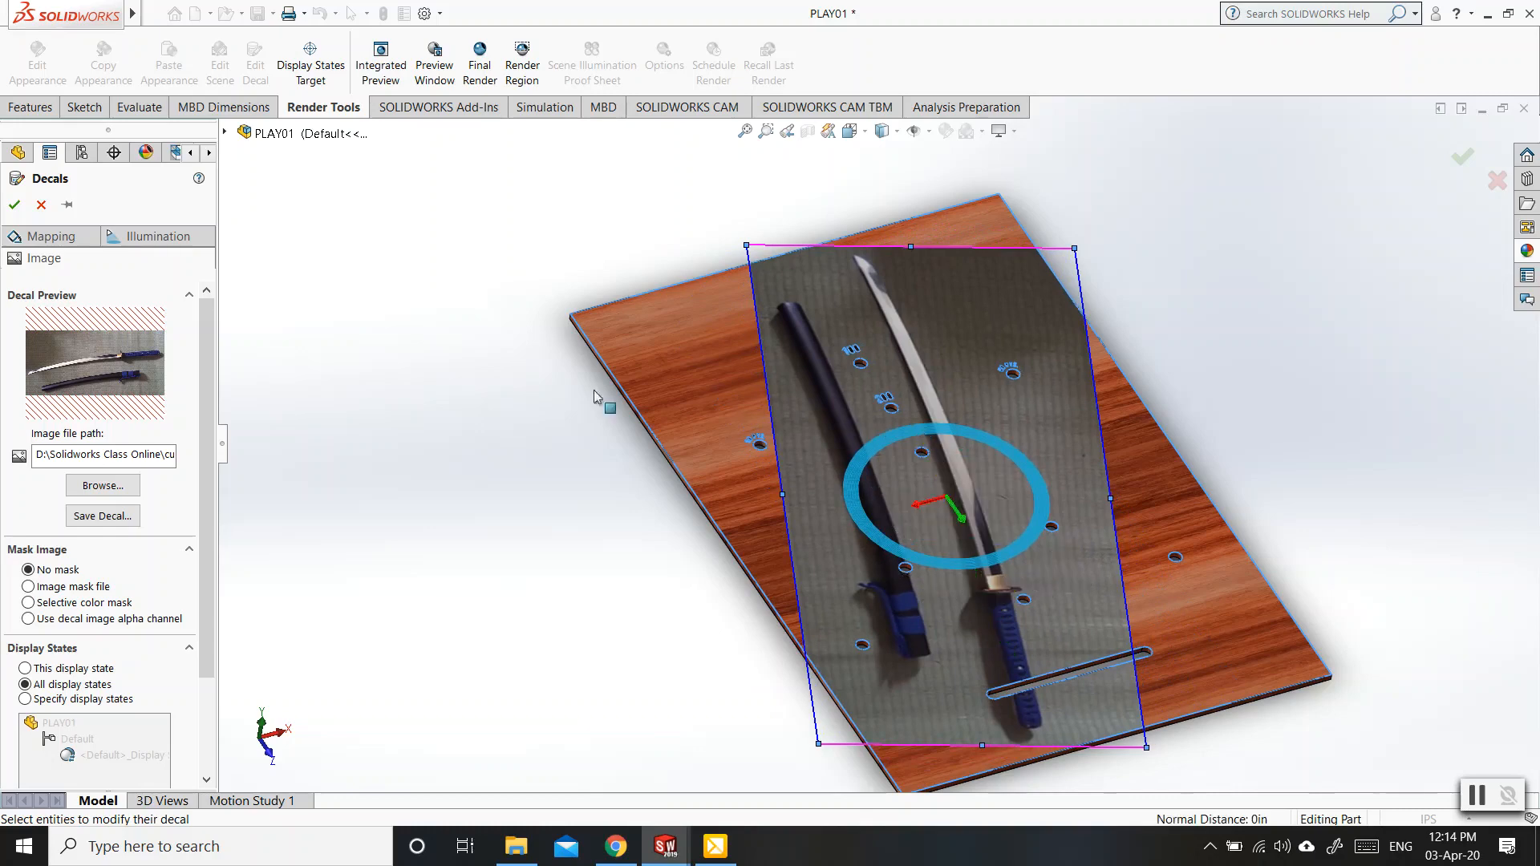
click(15, 206)
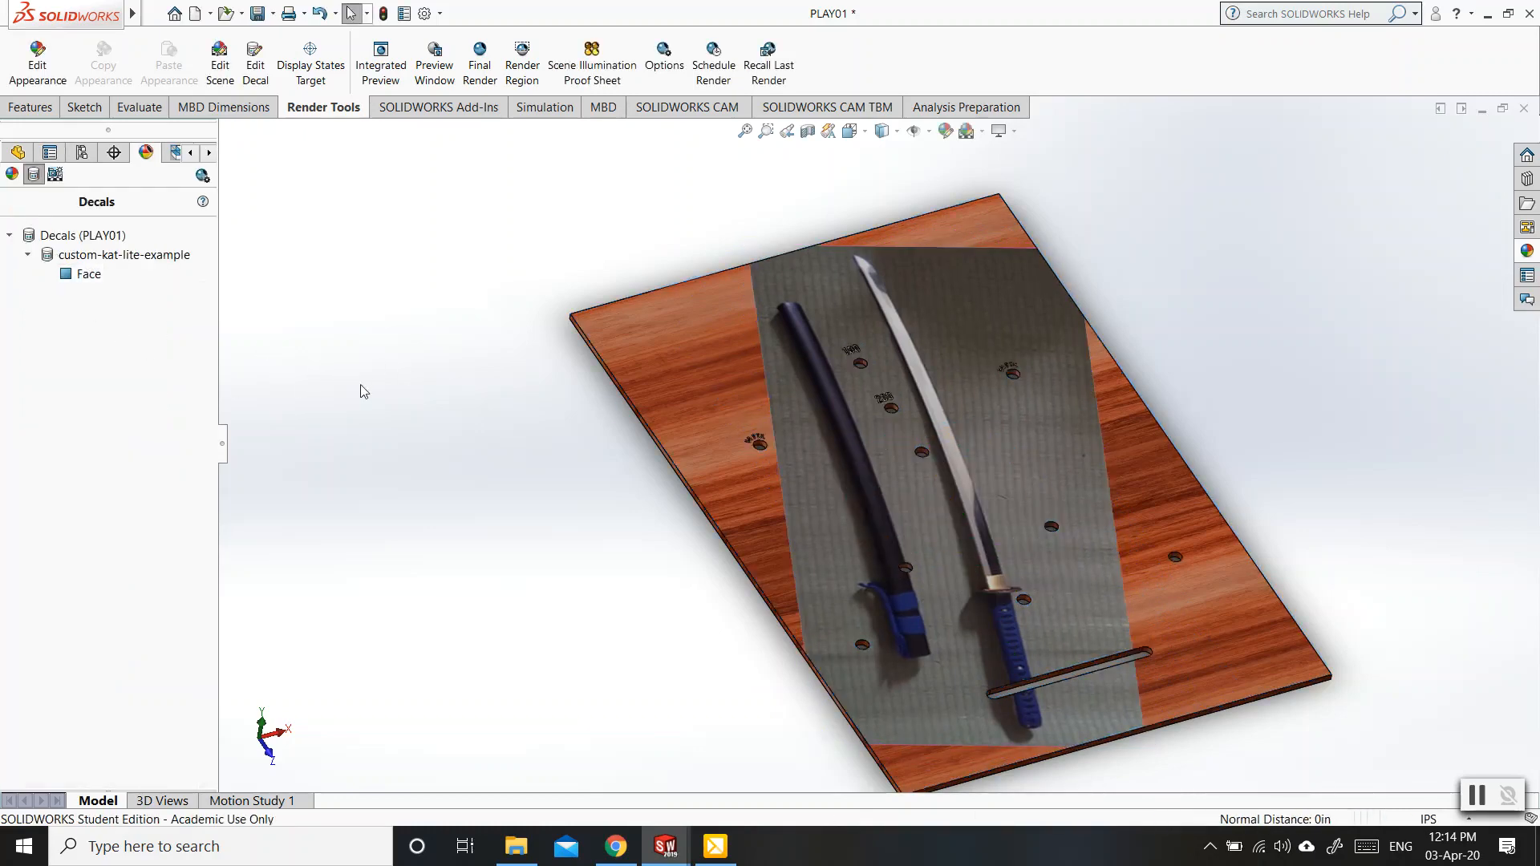
Review the commands available for the katana decal and examine the rotated image on the plate from another angle.
click(94, 255)
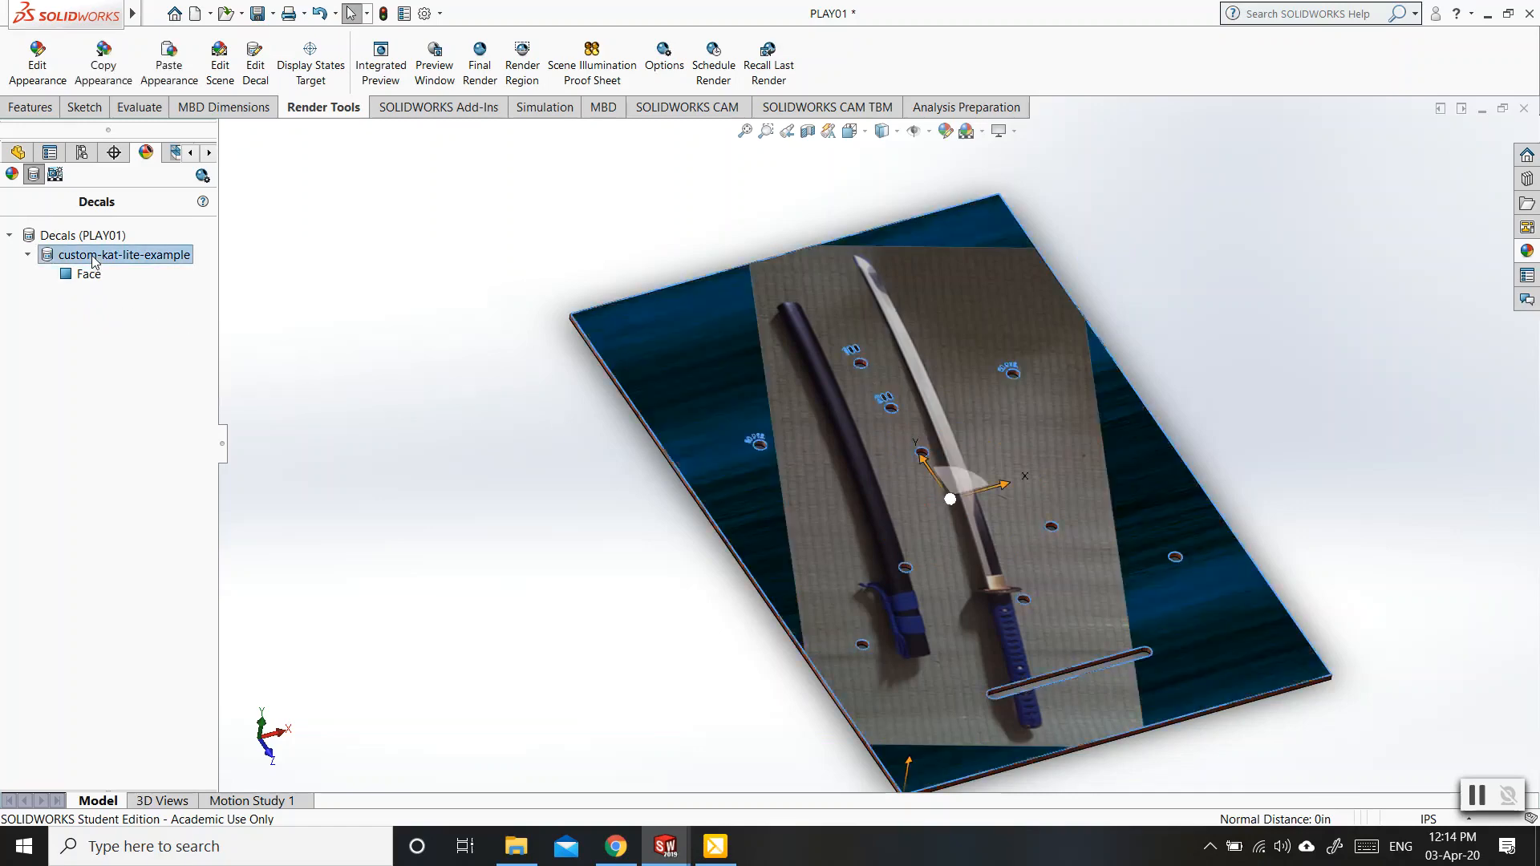
right_click(94, 258)
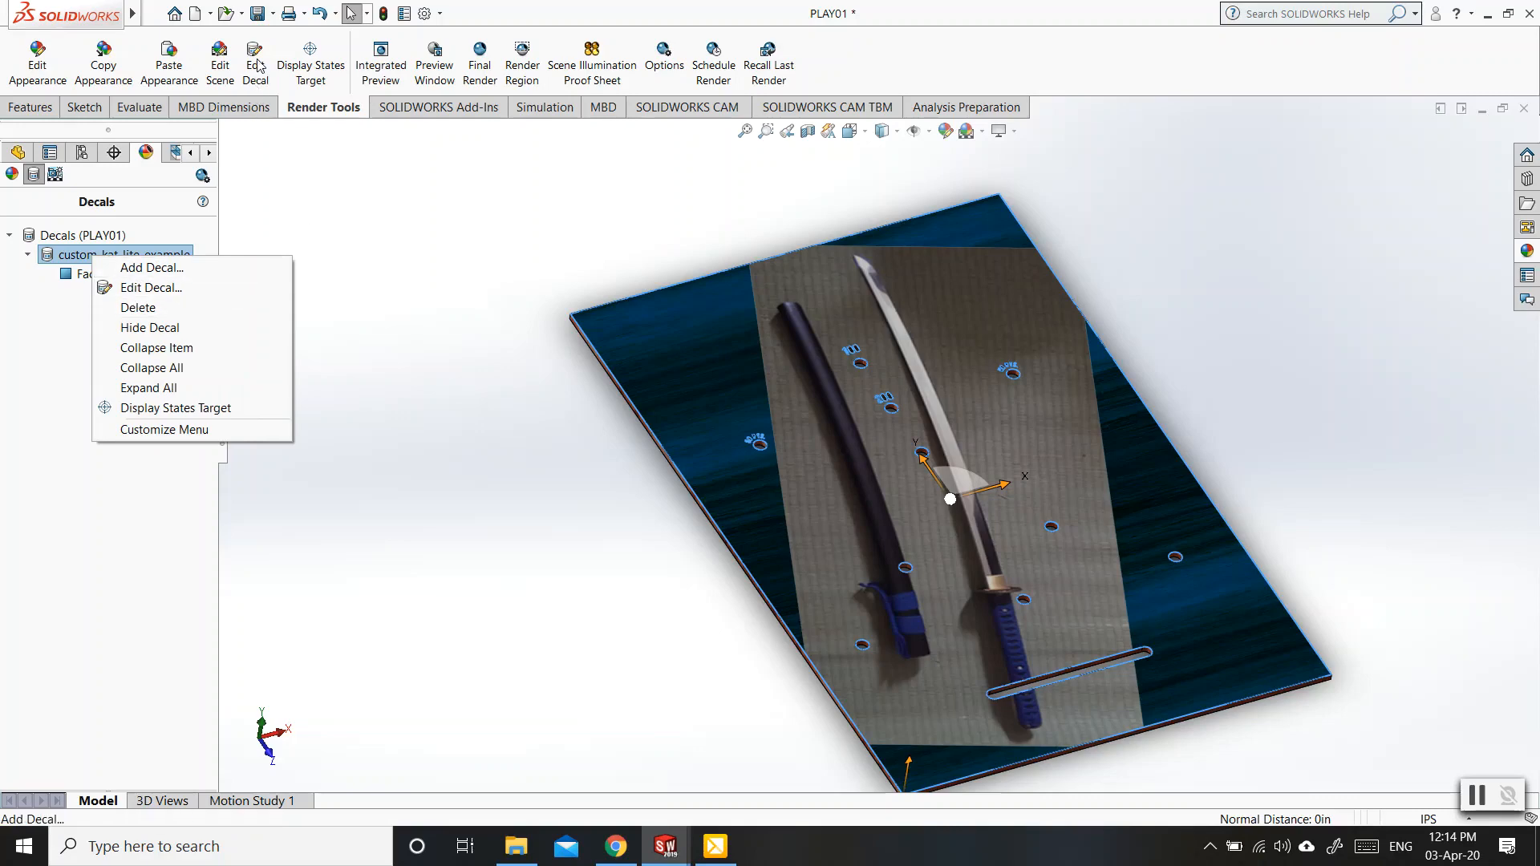
click(292, 225)
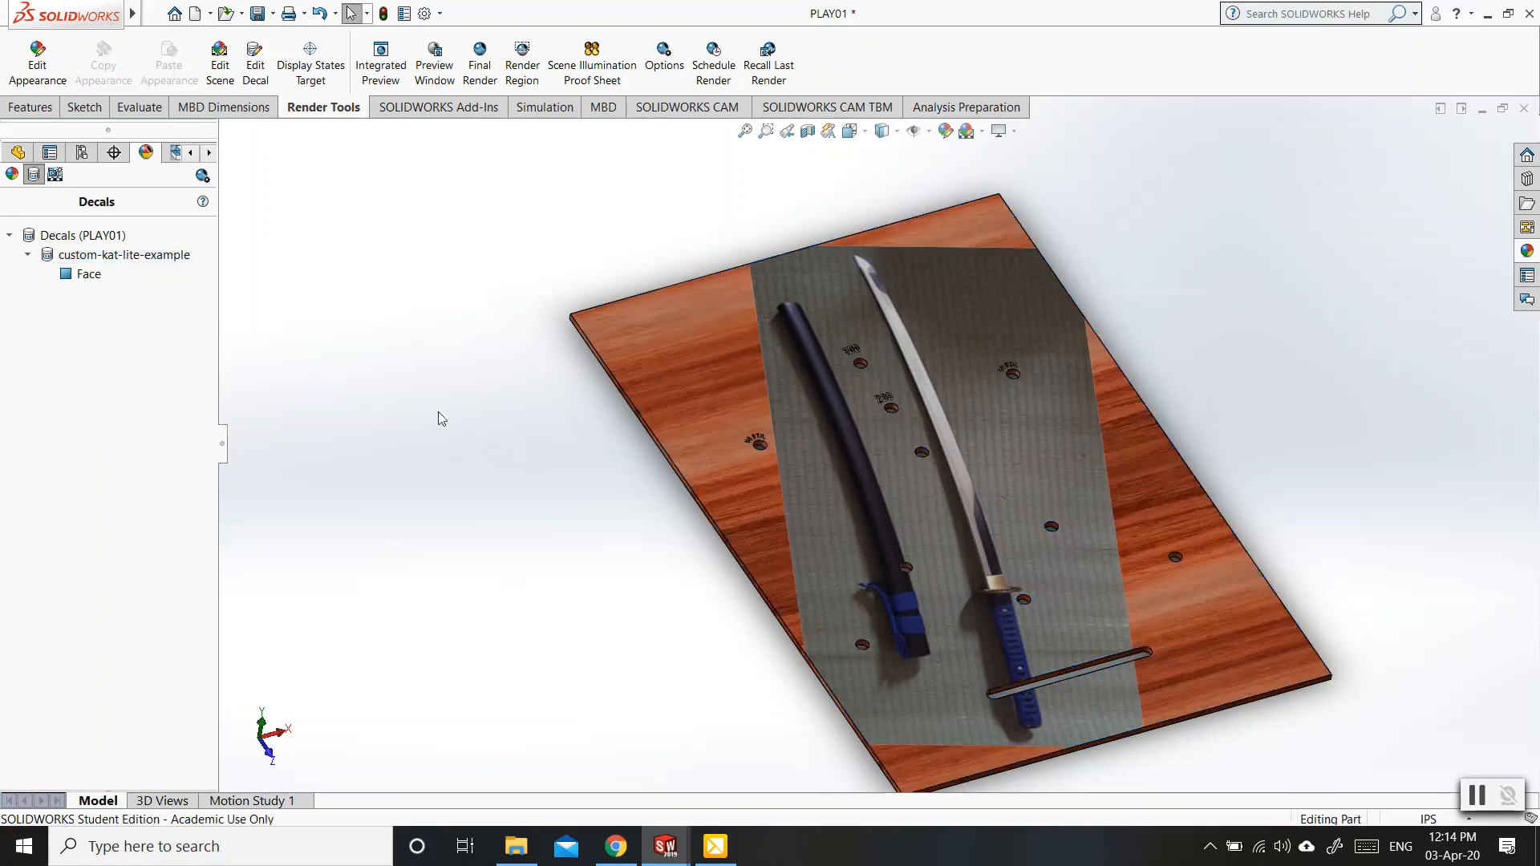
middle_drag(526, 497, 443, 566)
scroll(450, 504, down, 1)
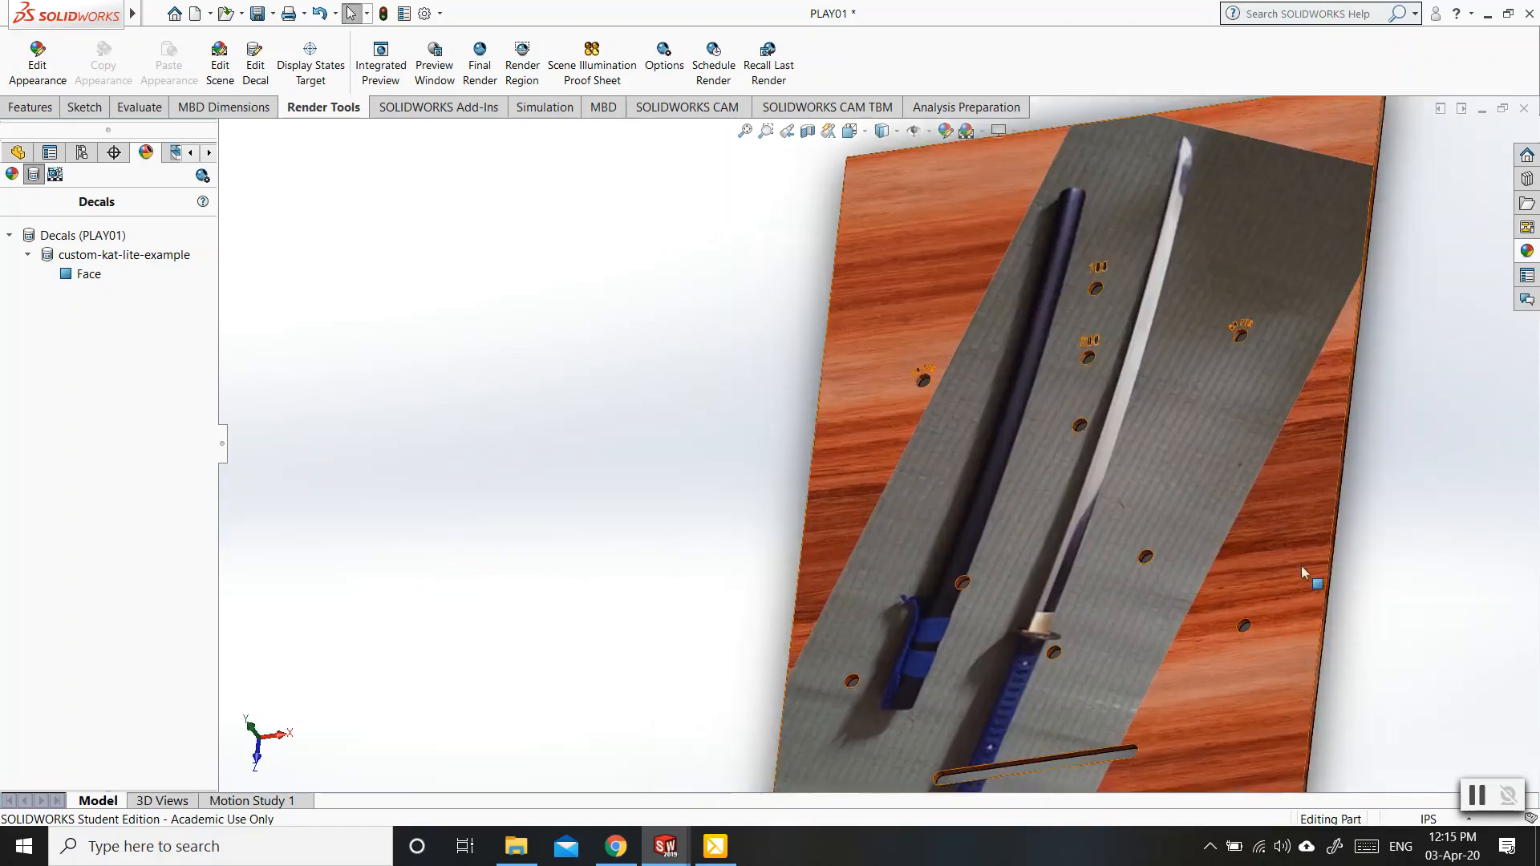
scroll(1314, 552, up, 2)
scroll(1141, 503, down, 2)
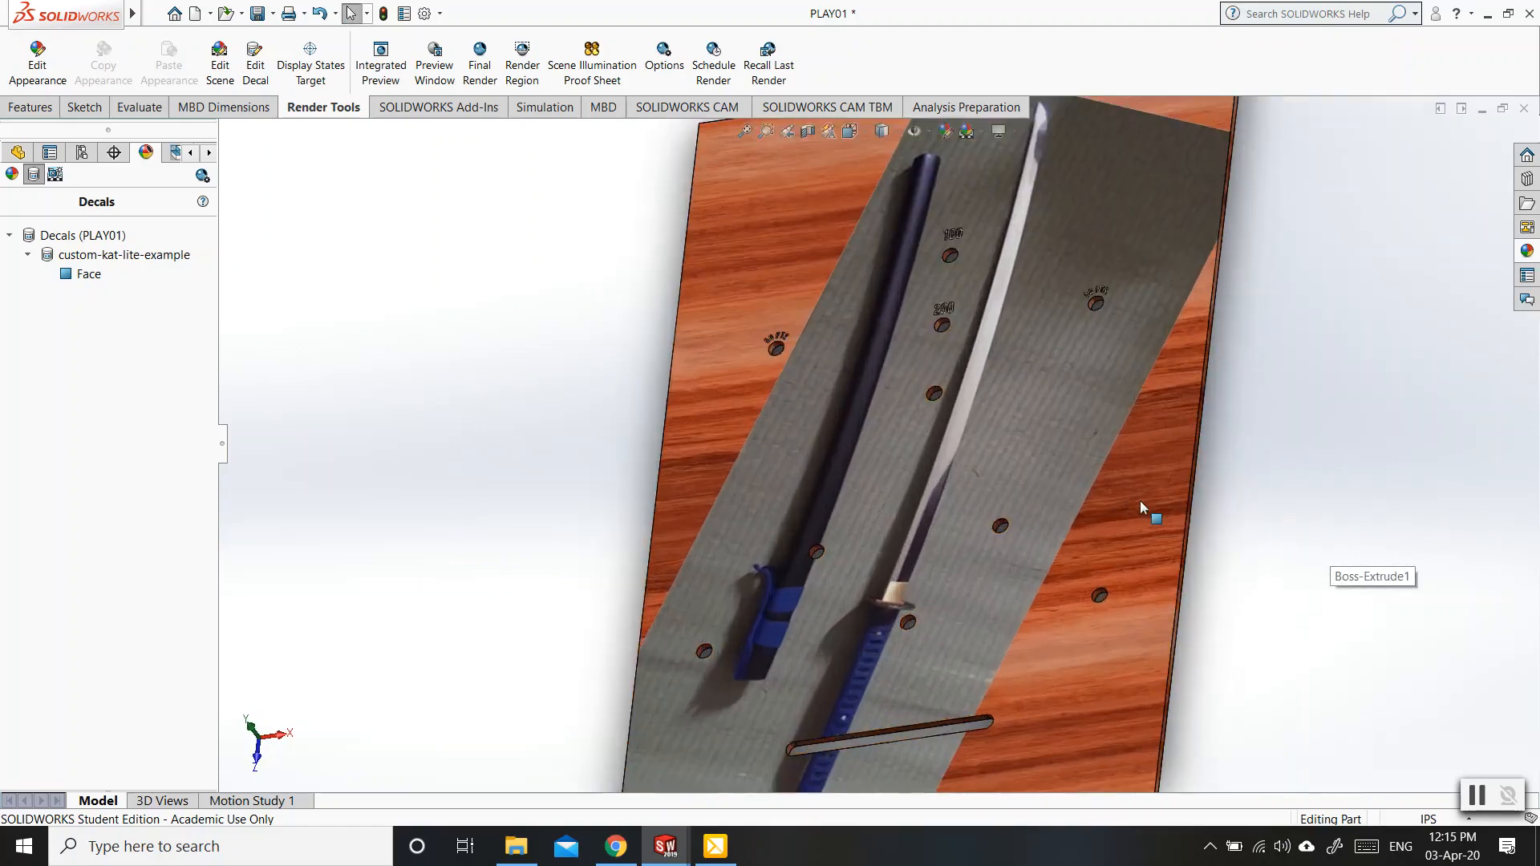